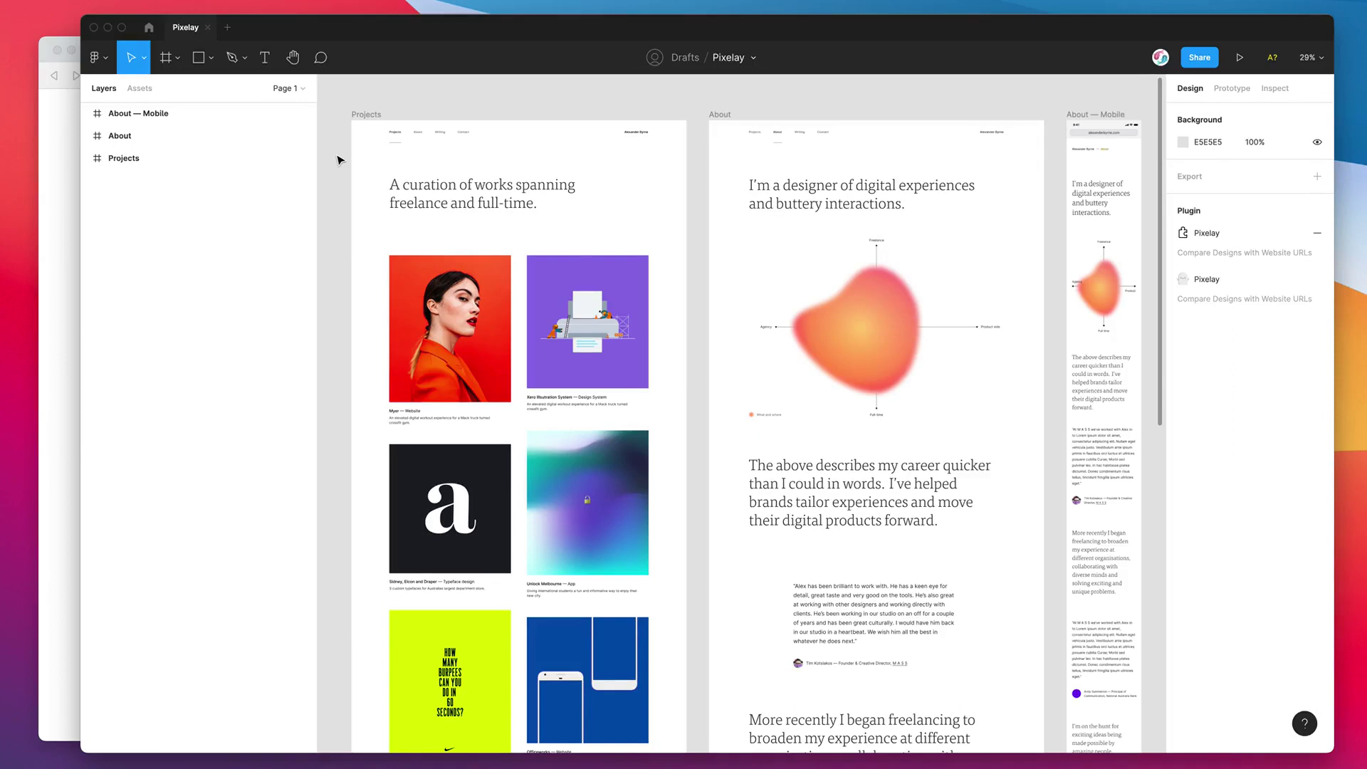
Search Community plugins for 'pixelay' and confirm Pixelay Compare Design to Web shows Installed.
scroll(342, 169, right, 2)
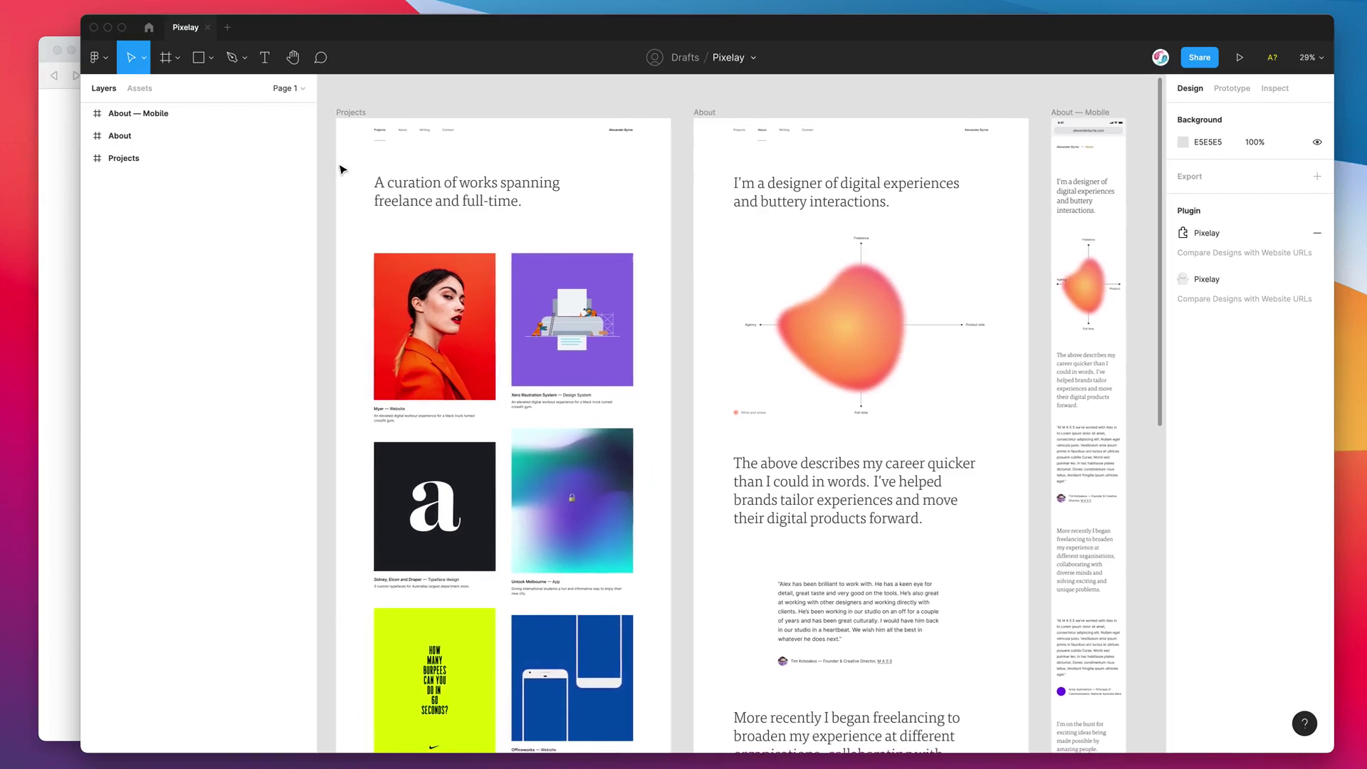
scroll(342, 169, up, 2)
scroll(342, 169, left, 1)
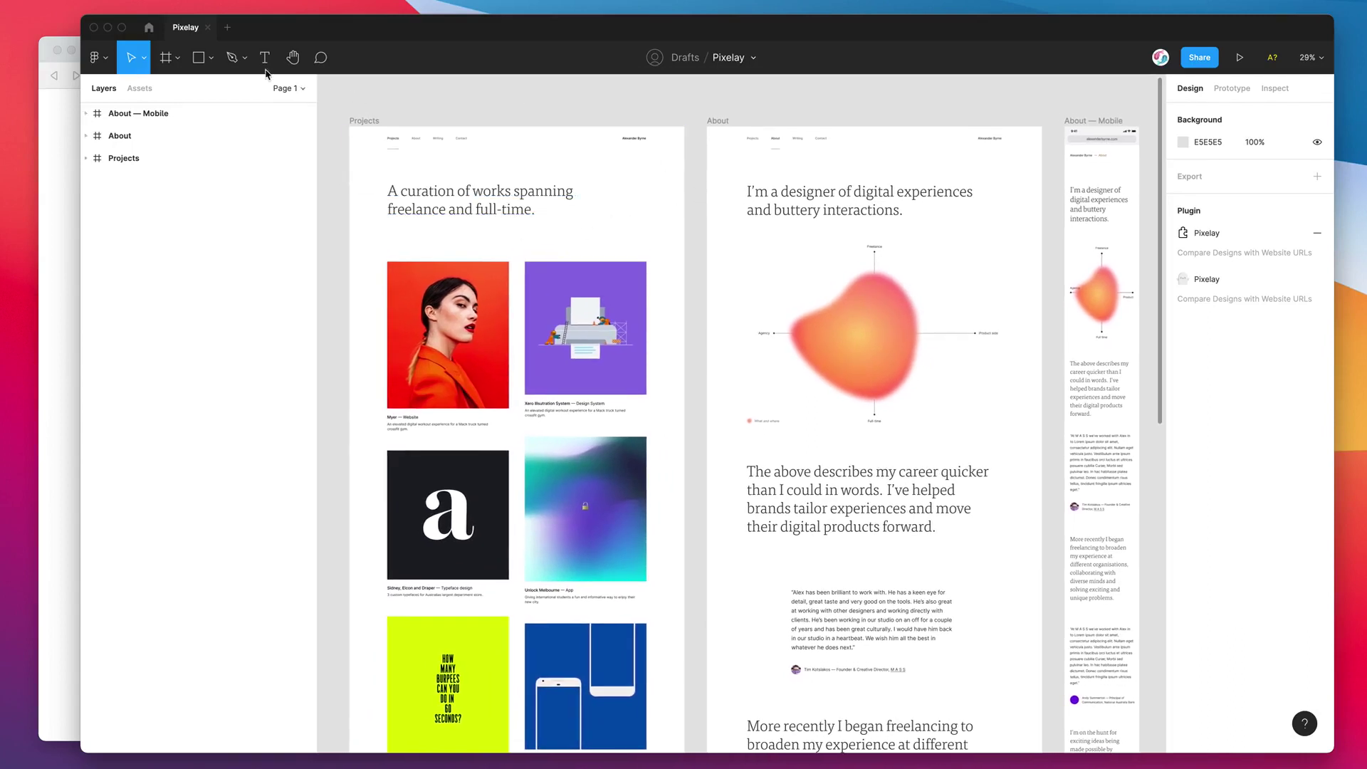
click(150, 28)
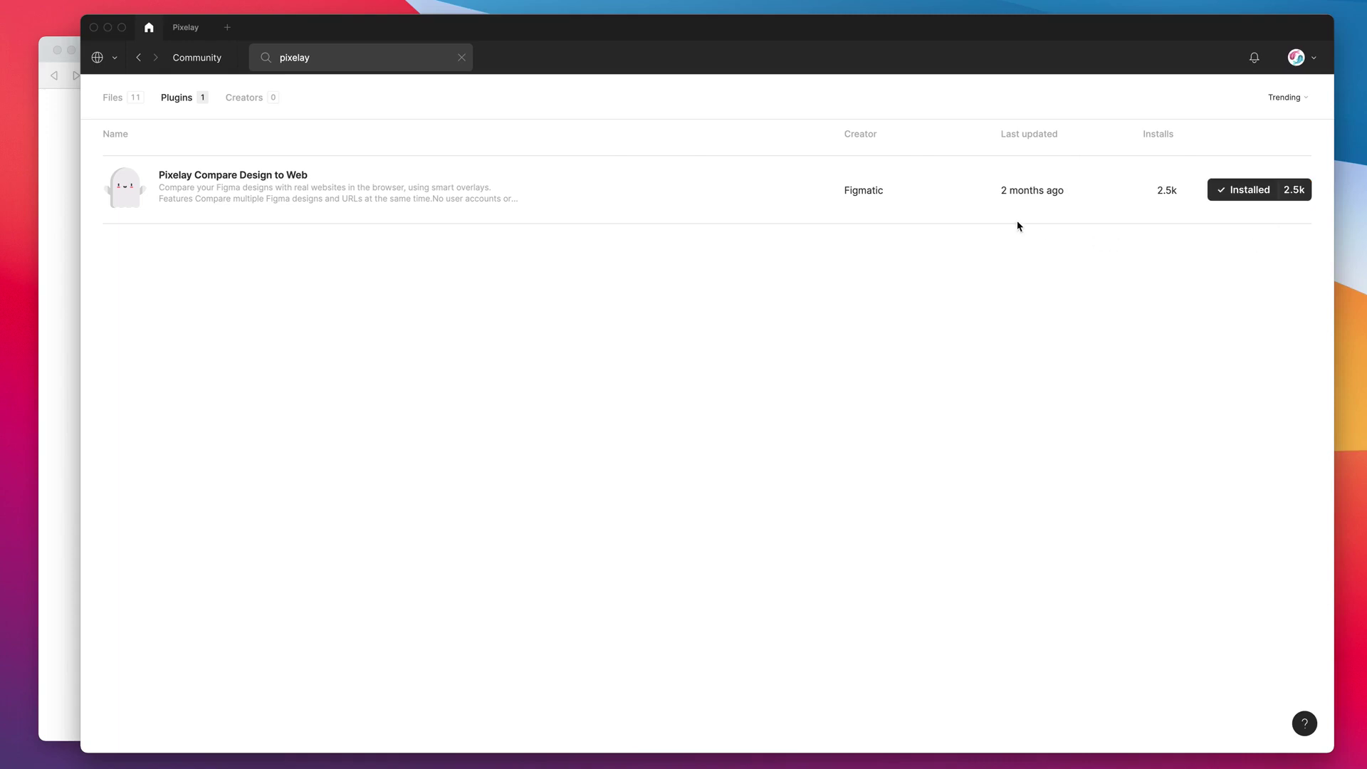
In the Pixelay design file, launch Plugins > Pixelay Compare Design to Web from the canvas menu.
click(185, 28)
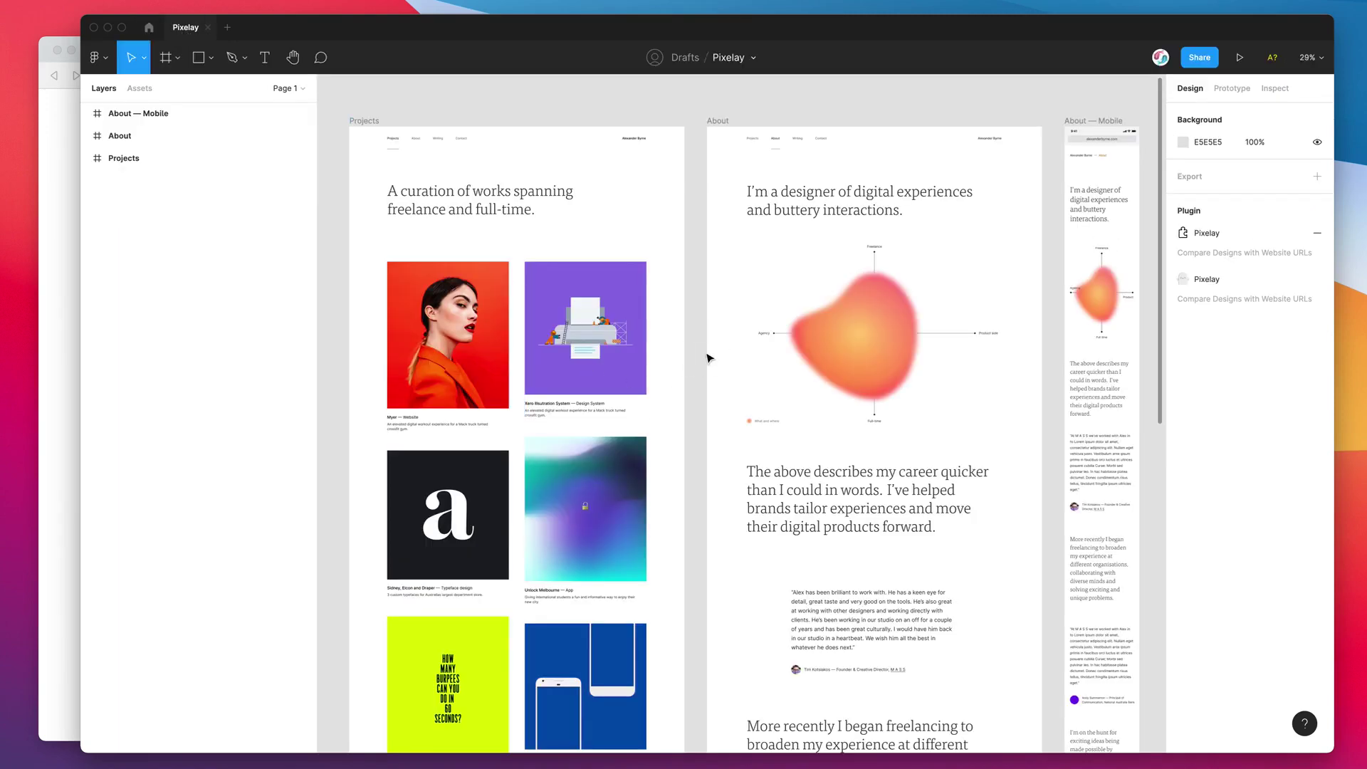
scroll(625, 112, right, 1)
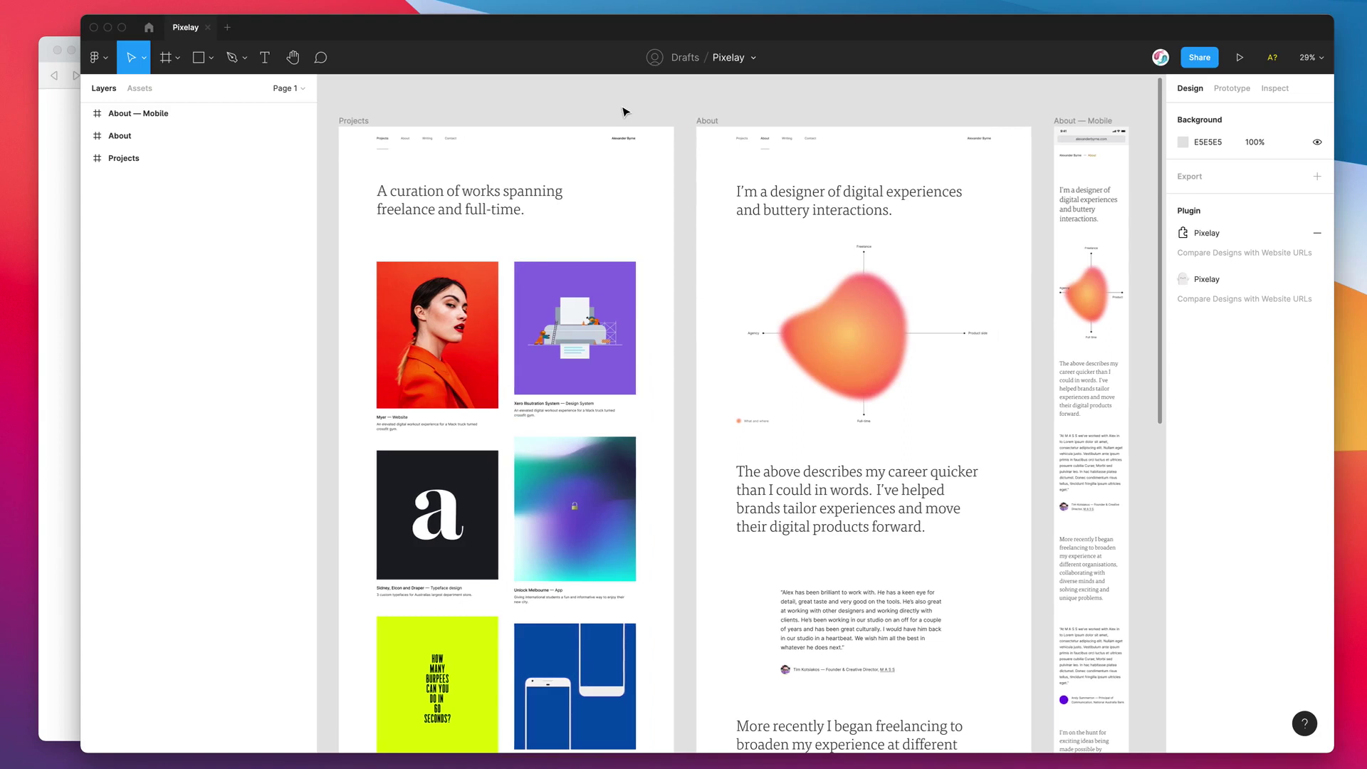
right_click(578, 100)
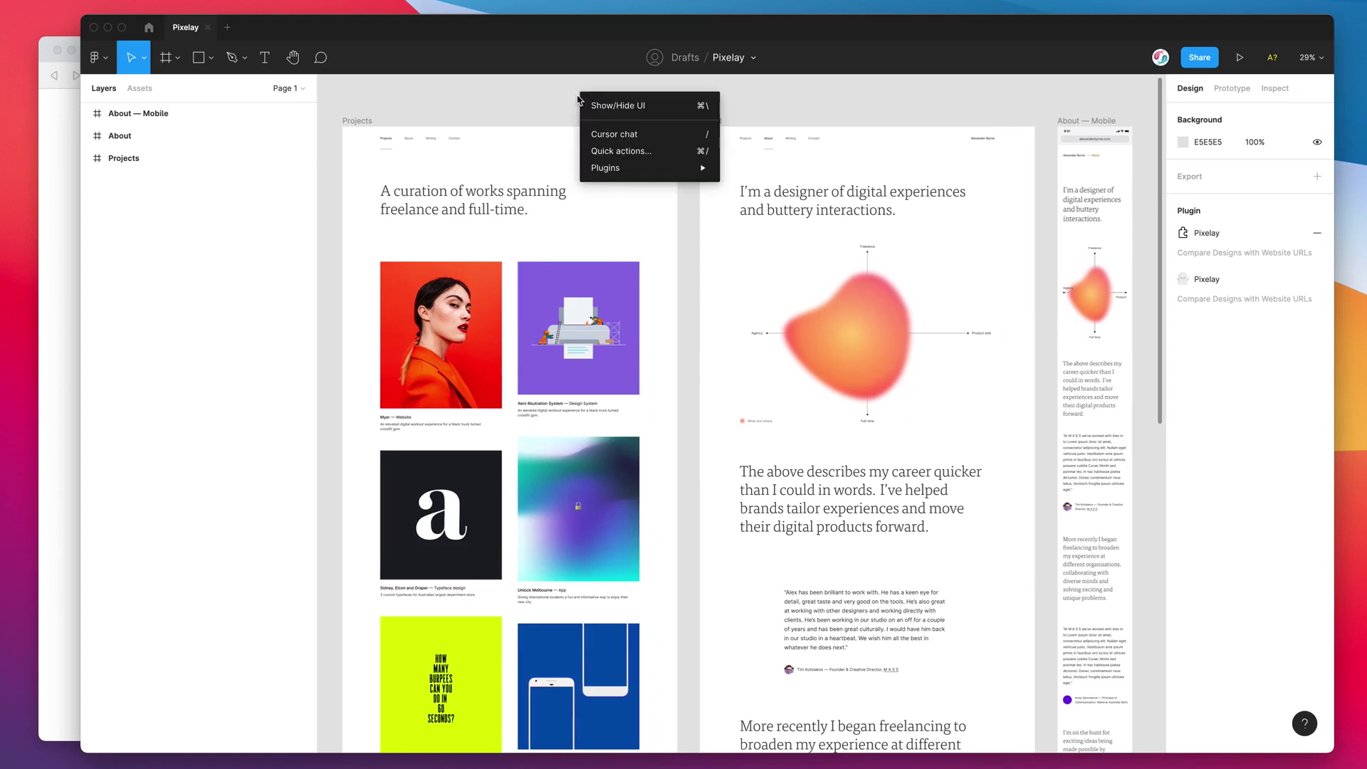
mouse_move(605, 171)
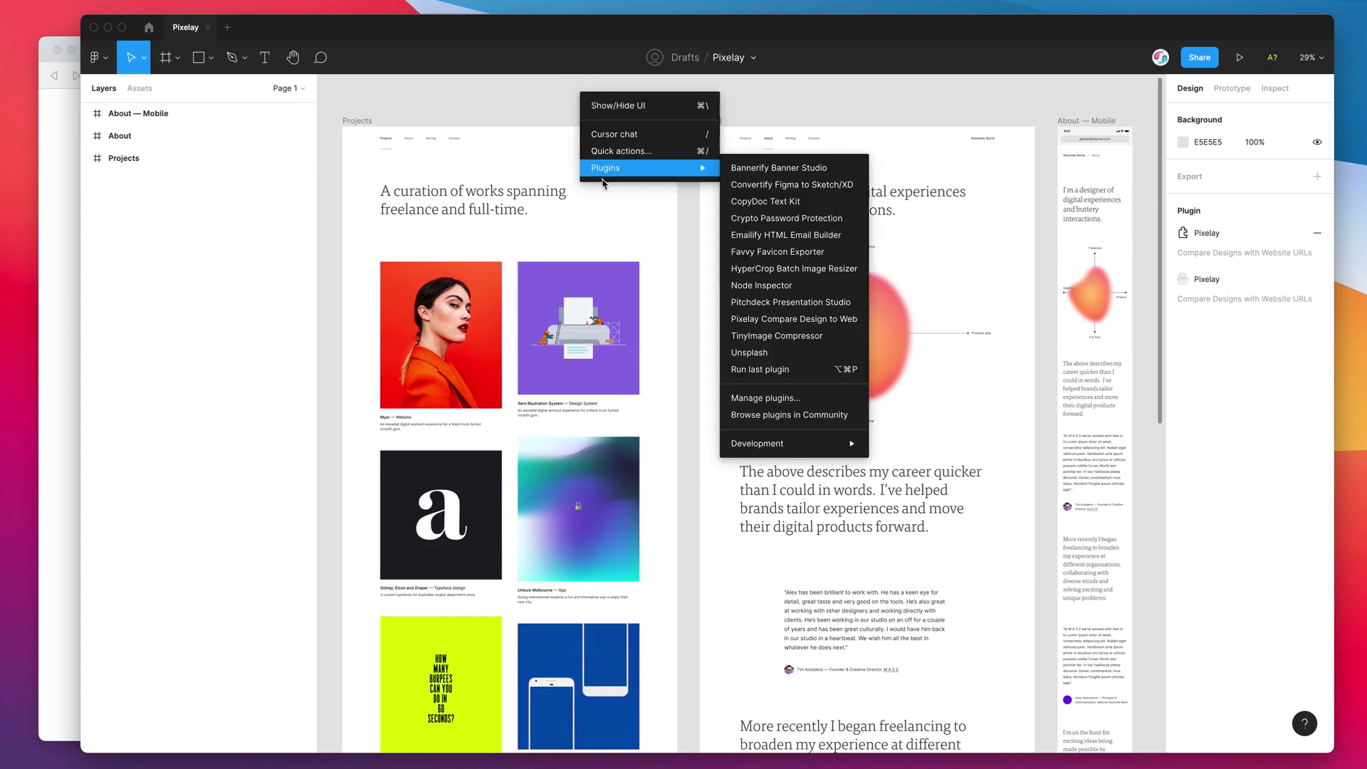
click(759, 319)
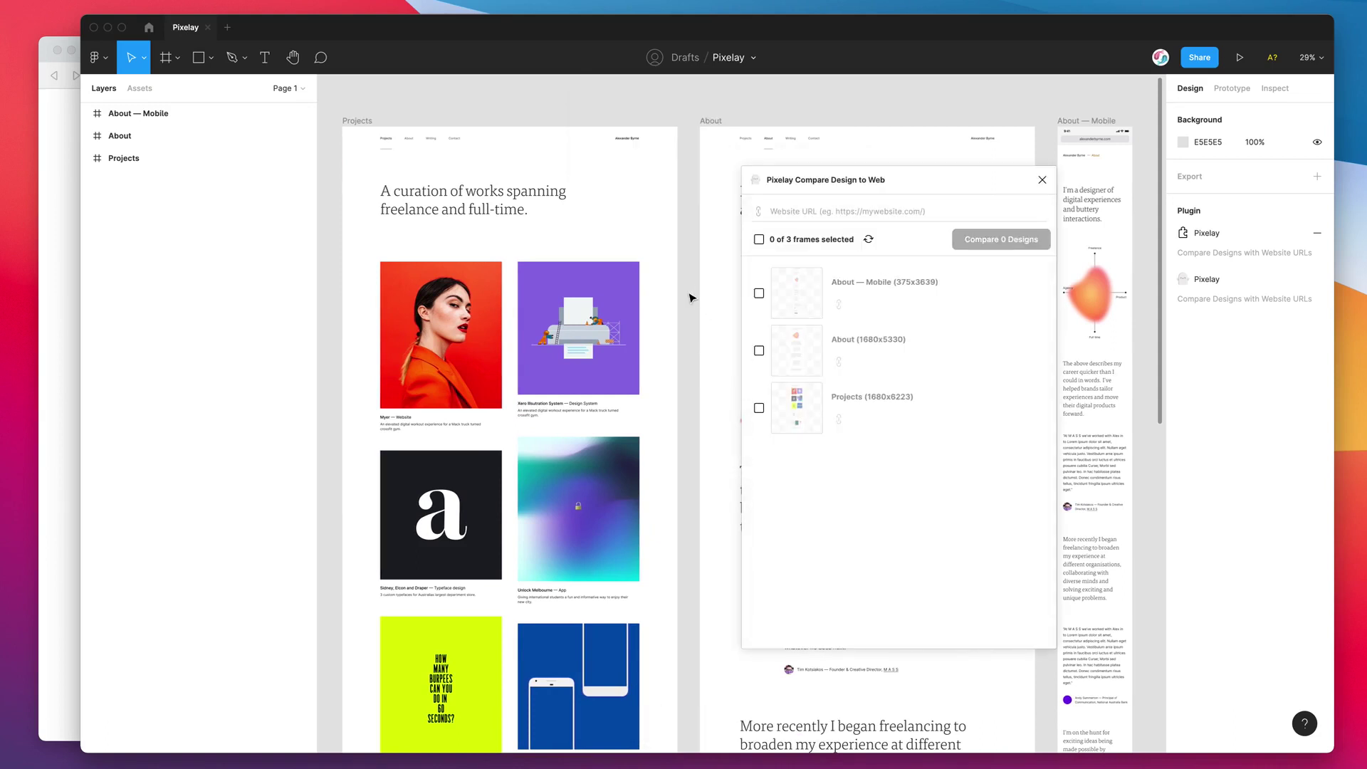
Move the plugin window up and focus its Website URL field.
drag(865, 183, 894, 114)
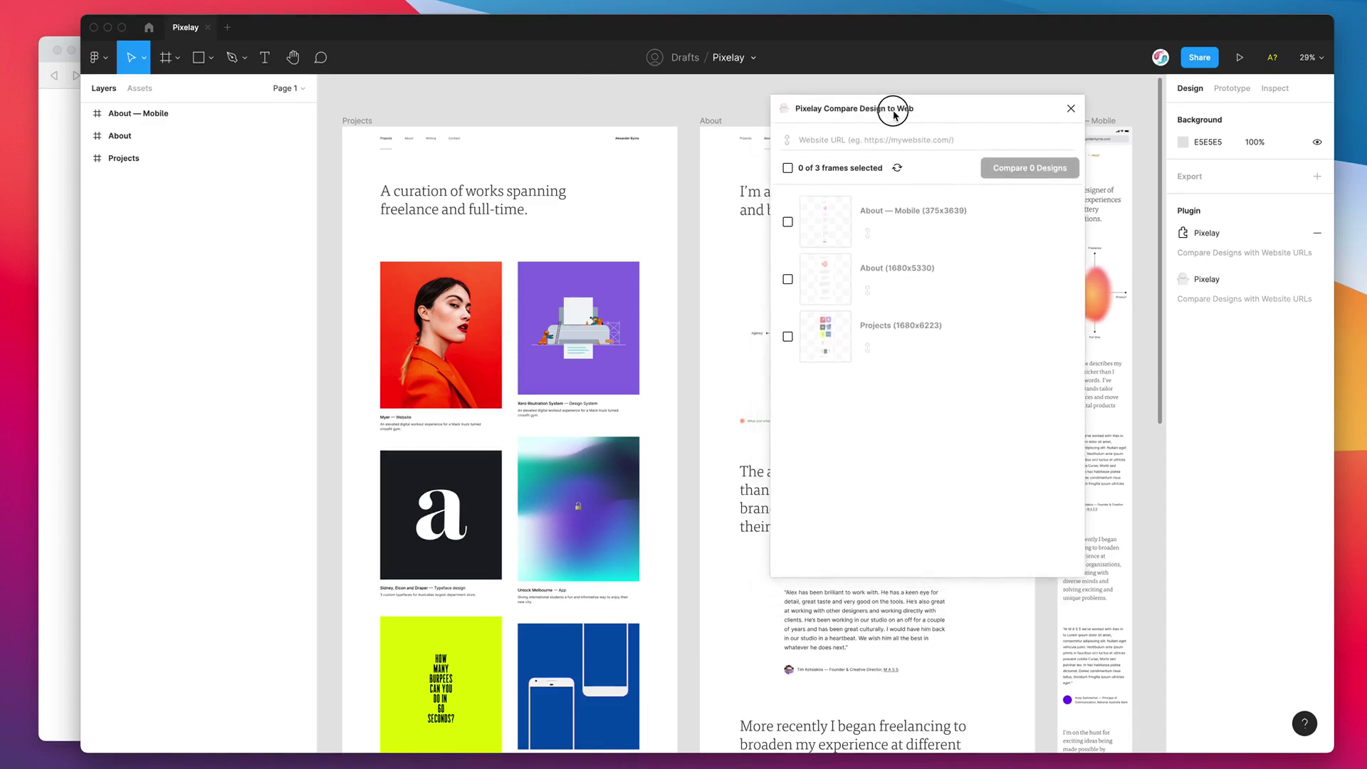
scroll(631, 113, right, 2)
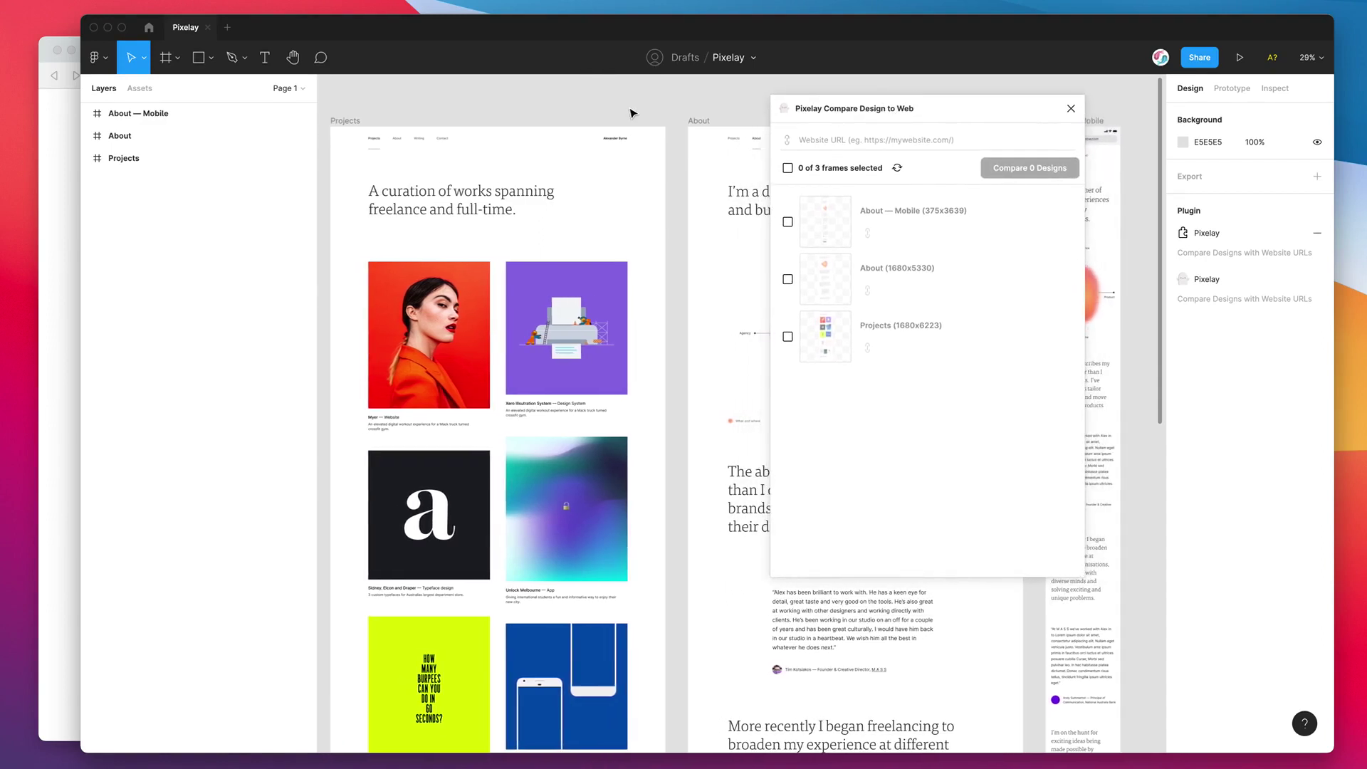
scroll(630, 113, left, 1)
click(835, 141)
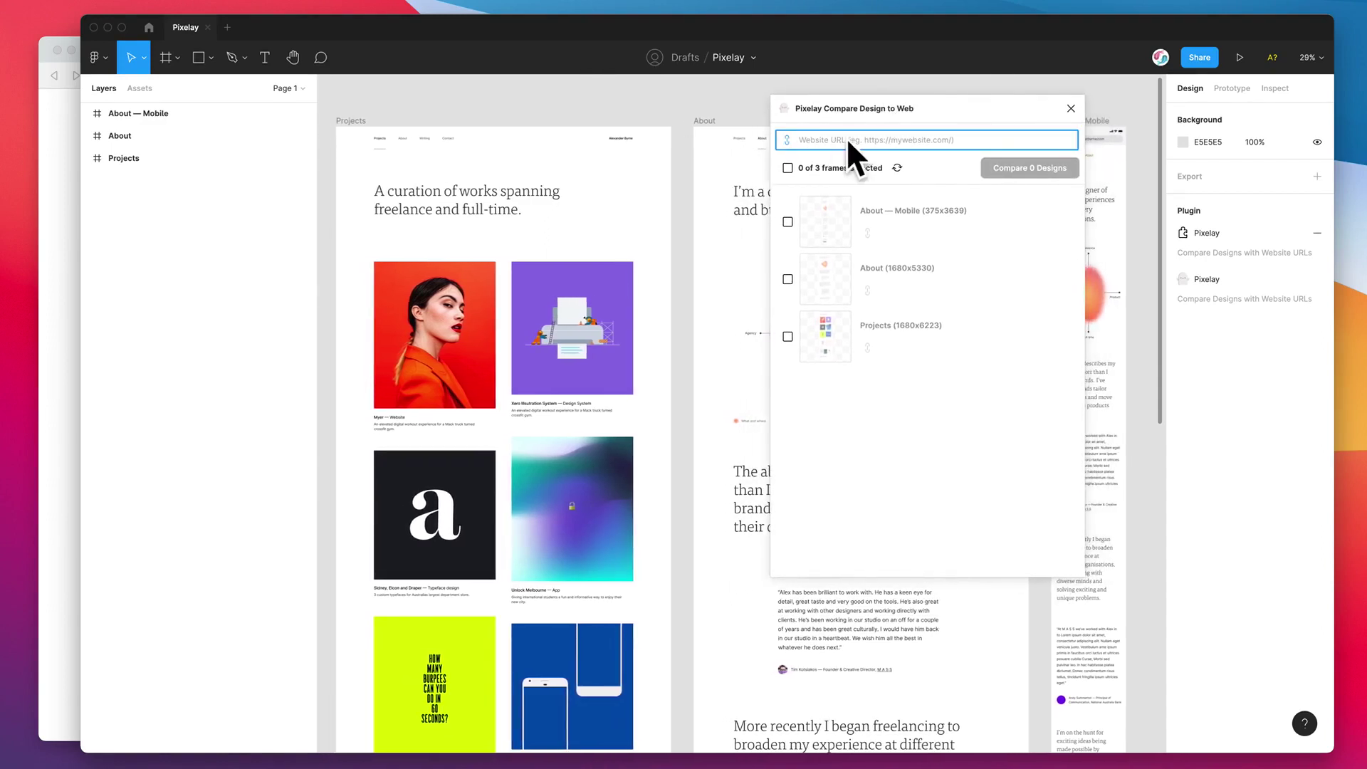
click(62, 209)
click(329, 75)
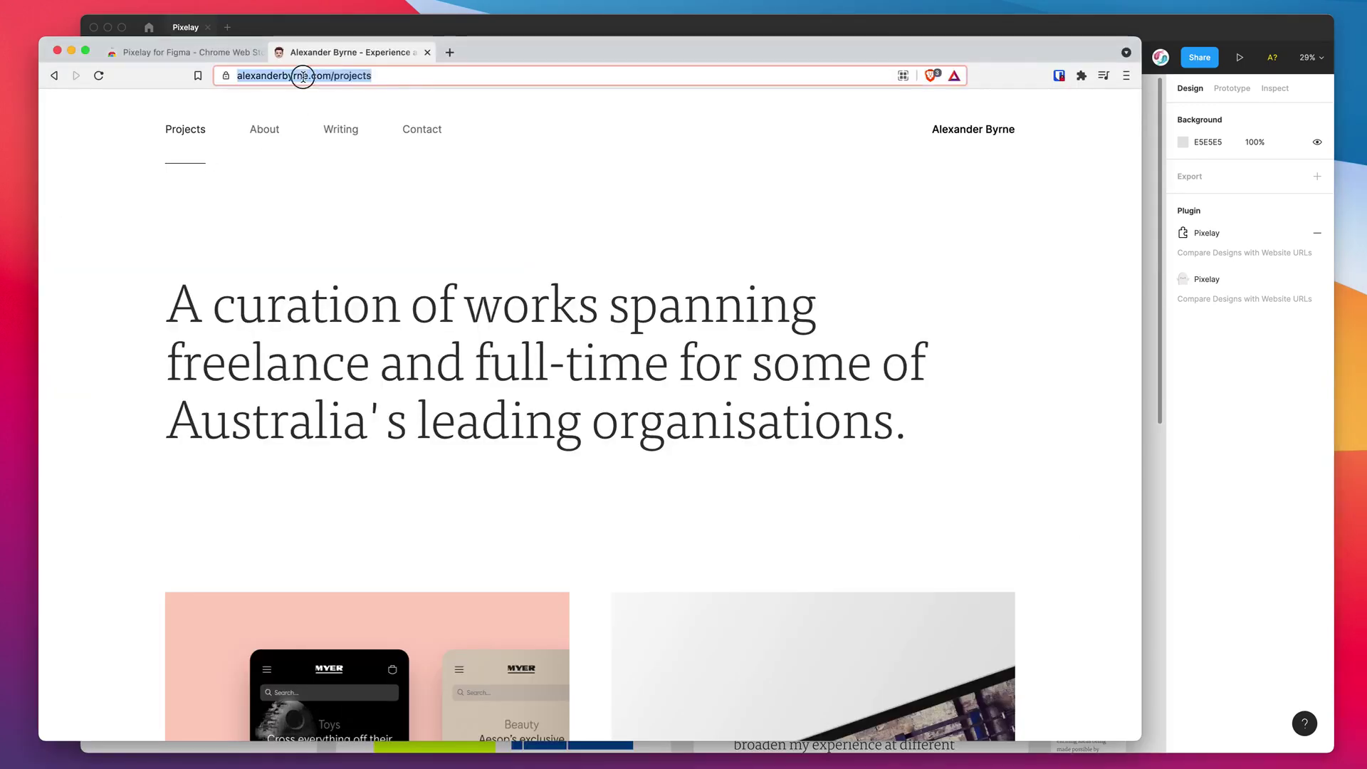
click(342, 75)
drag(390, 76, 196, 81)
key(super+c)
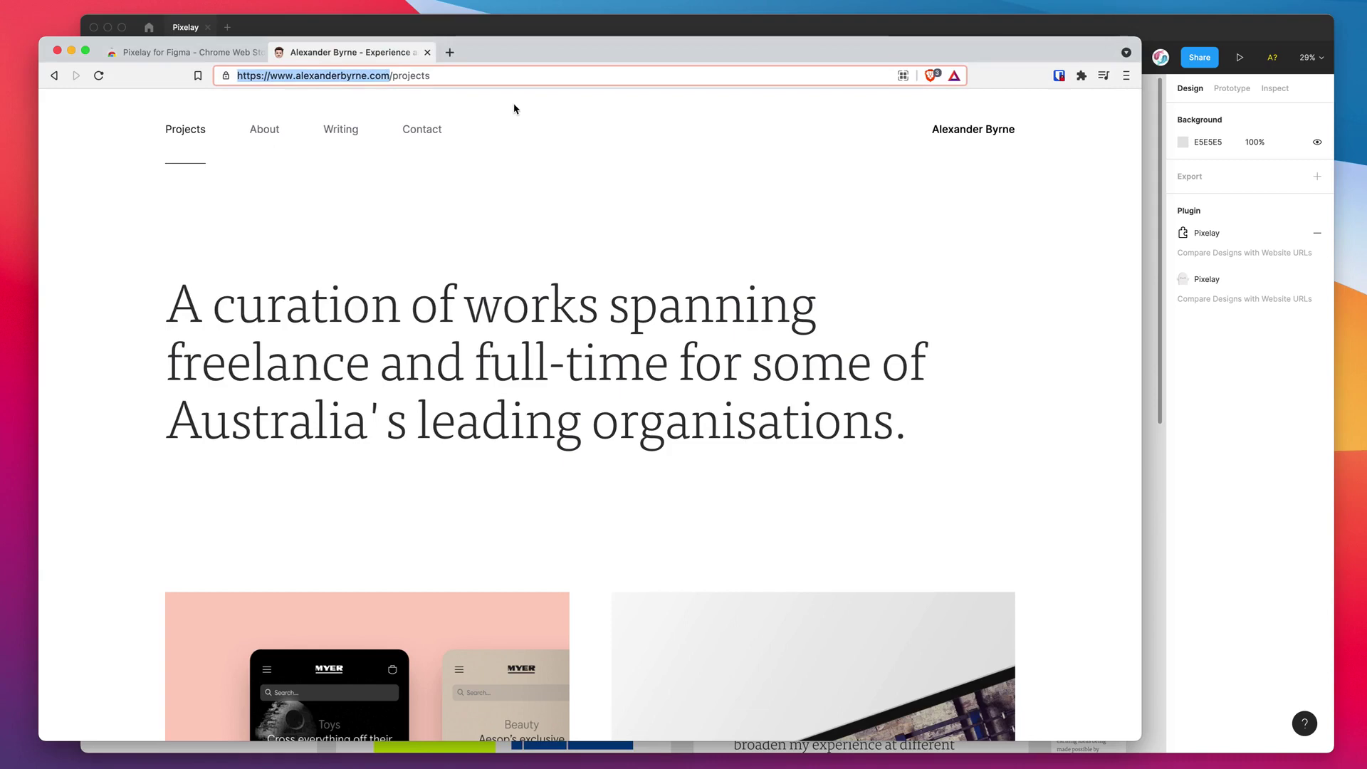
click(1153, 170)
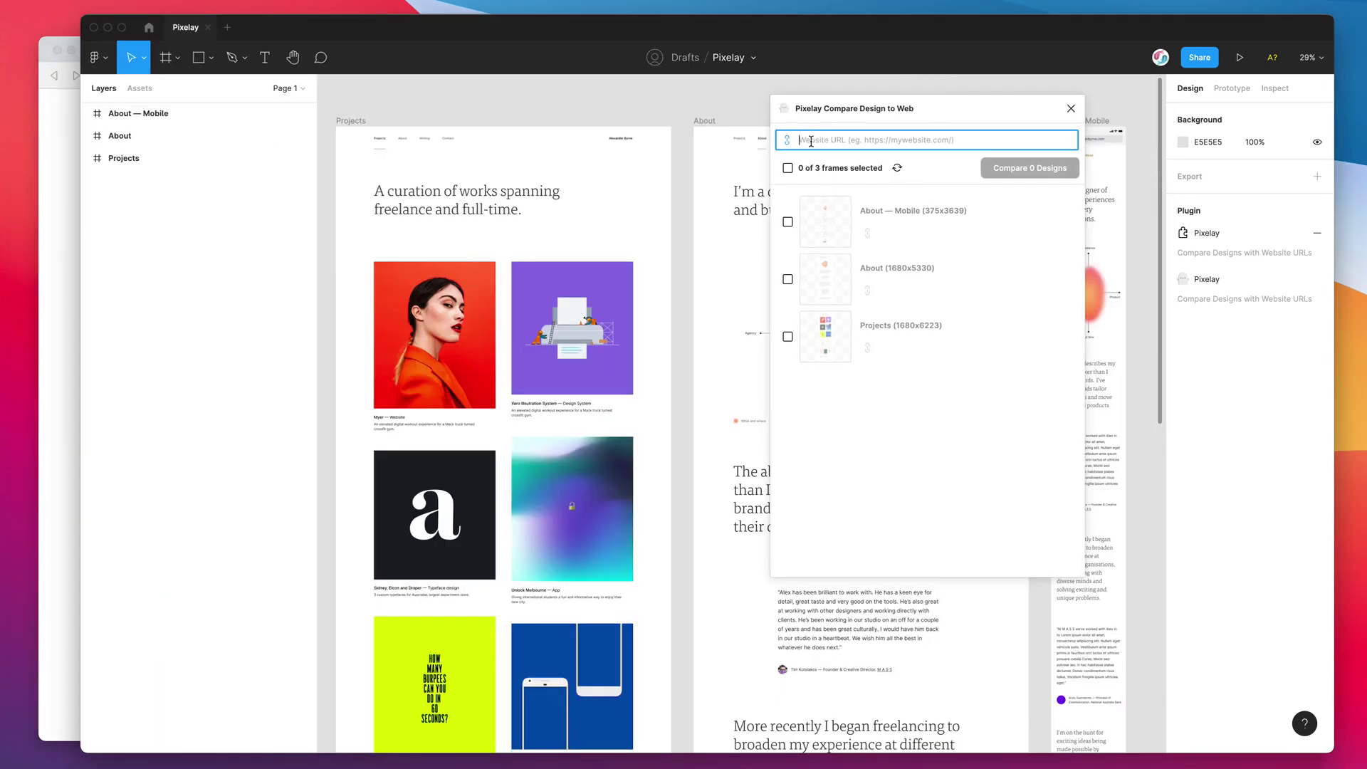
key(super+v)
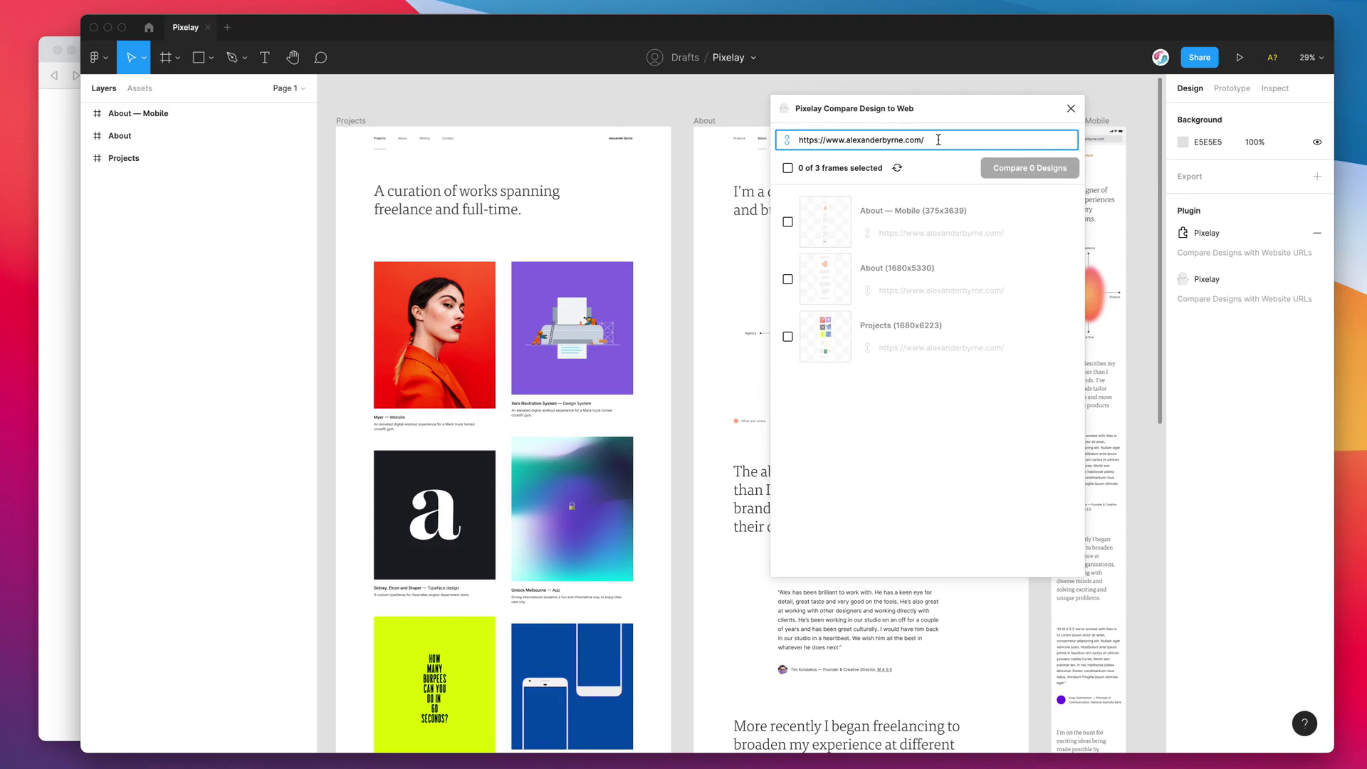
Check the entered URL and select all 3 of 3 frames for comparison.
double_click(798, 138)
drag(782, 139, 781, 140)
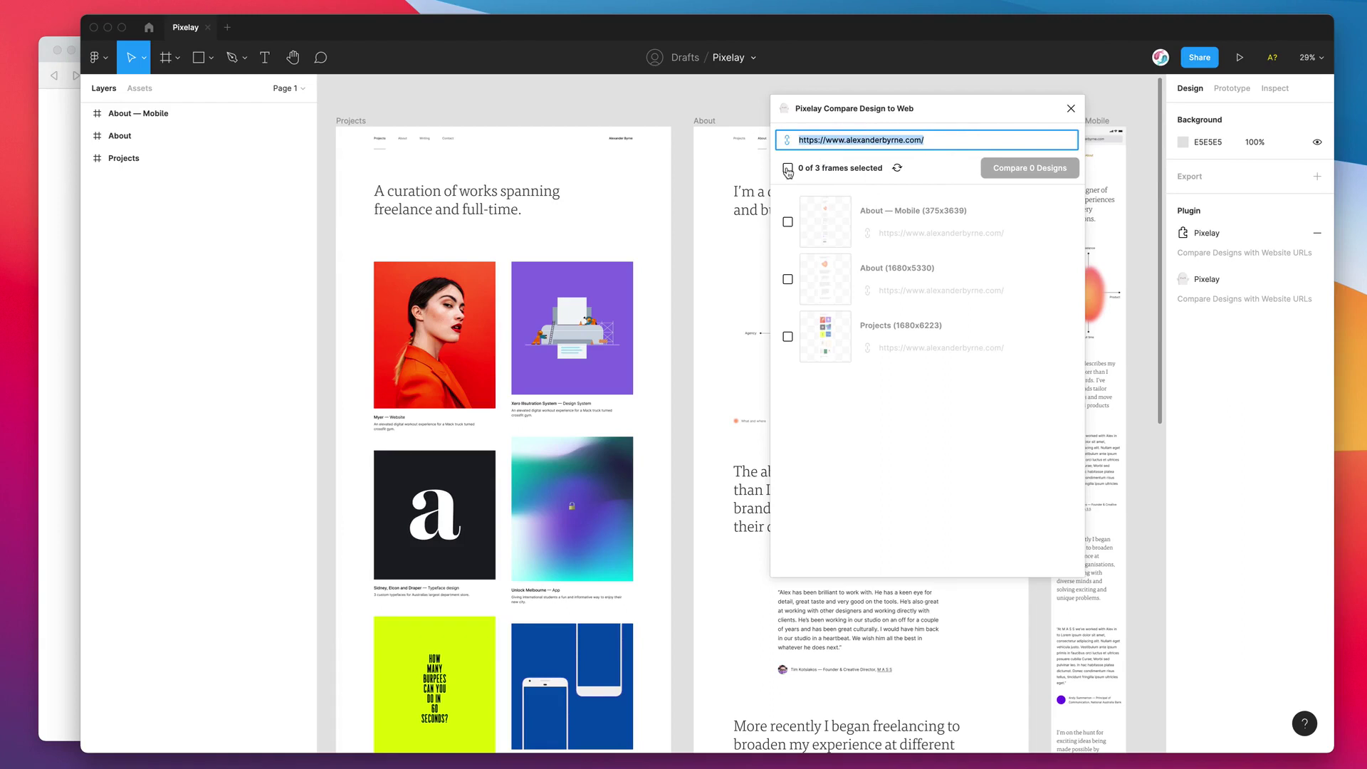
click(787, 168)
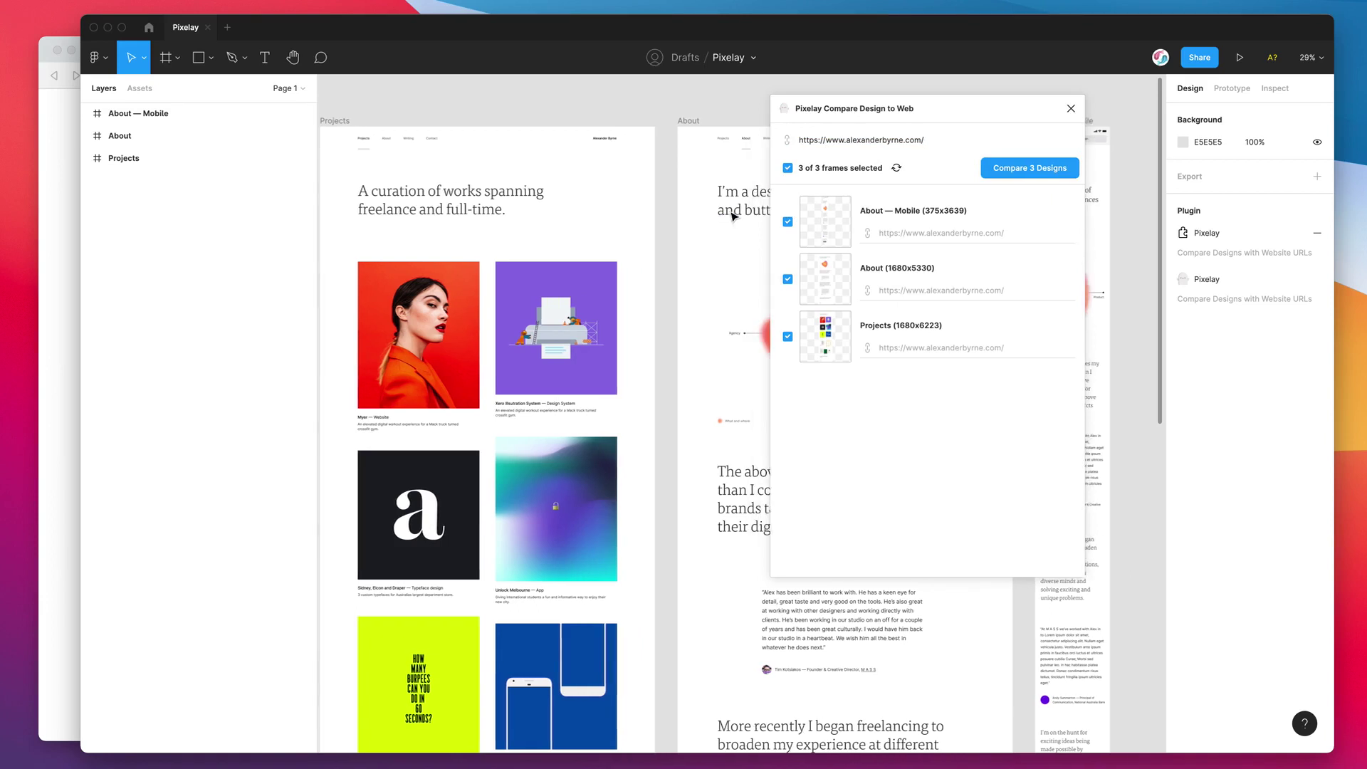
Copy the live /about page address and paste it into the About — Mobile and About frame URLs.
scroll(541, 256, right, 1)
click(65, 278)
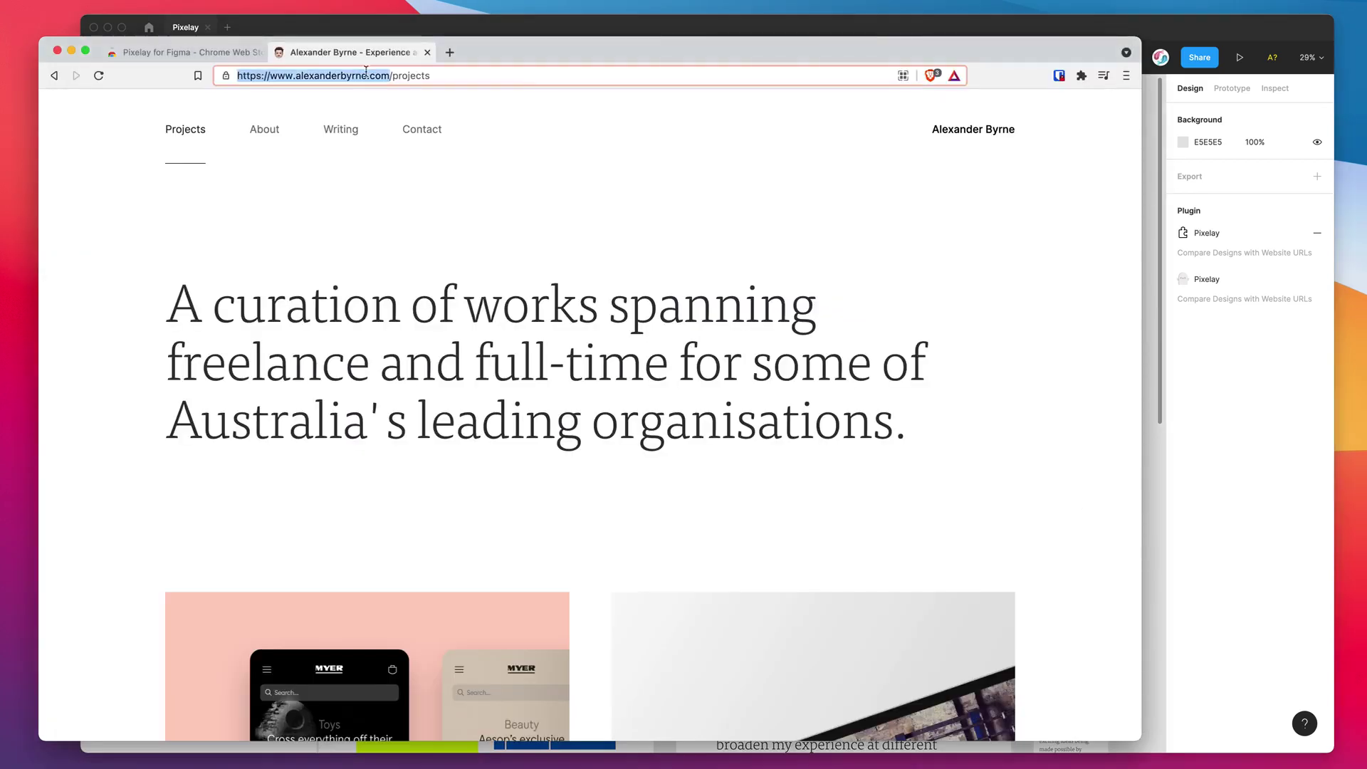
click(265, 131)
key(super+l)
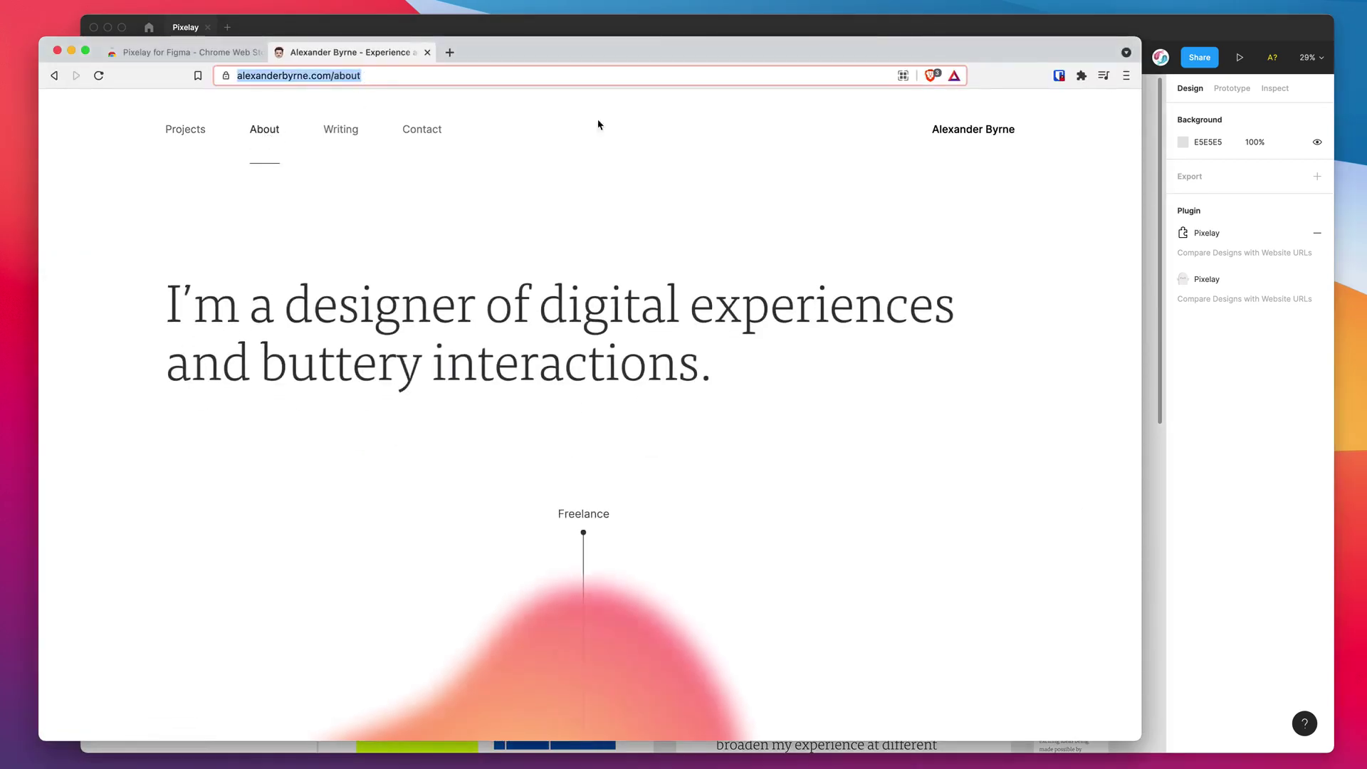
key(super+c)
click(1155, 248)
click(895, 235)
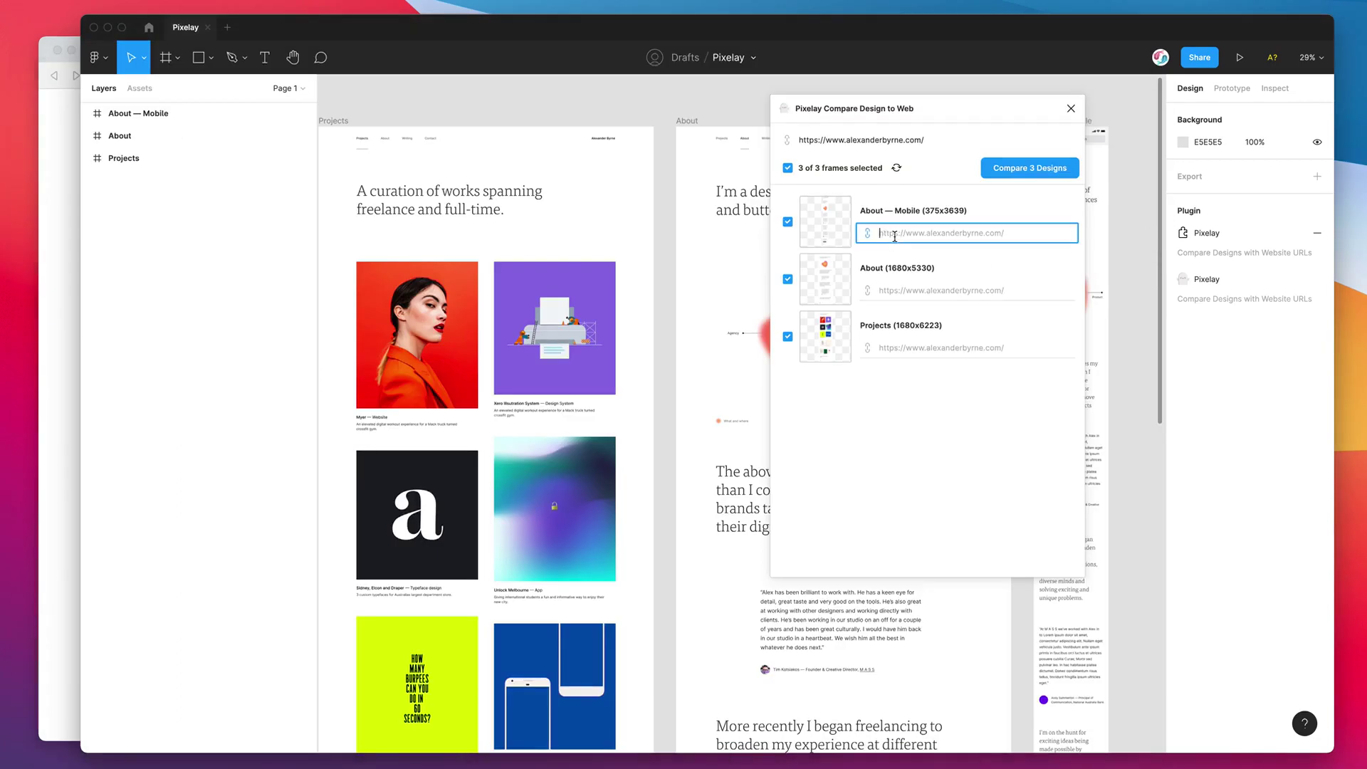
key(super+v)
click(901, 285)
key(super+v)
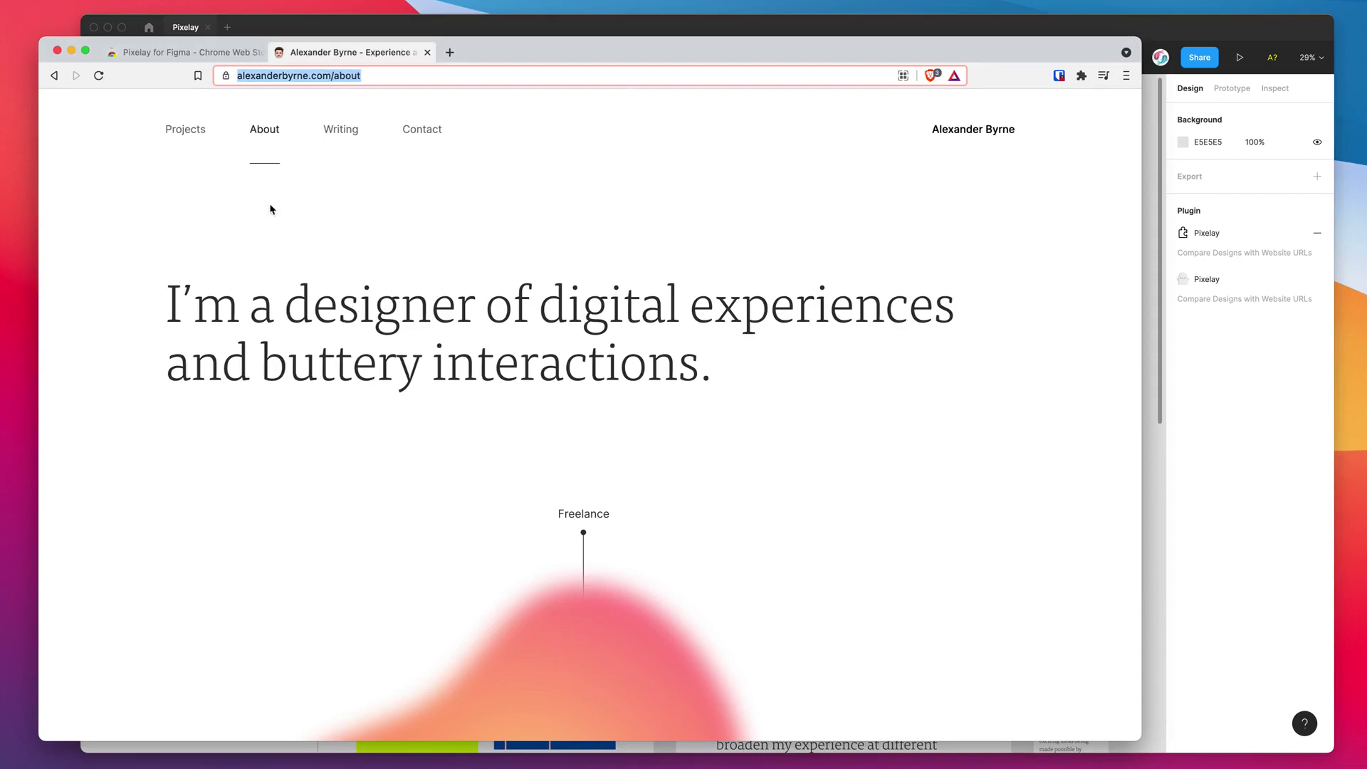
Copy the live /projects page address and paste it into the Projects frame's URL.
click(47, 293)
click(192, 130)
click(362, 78)
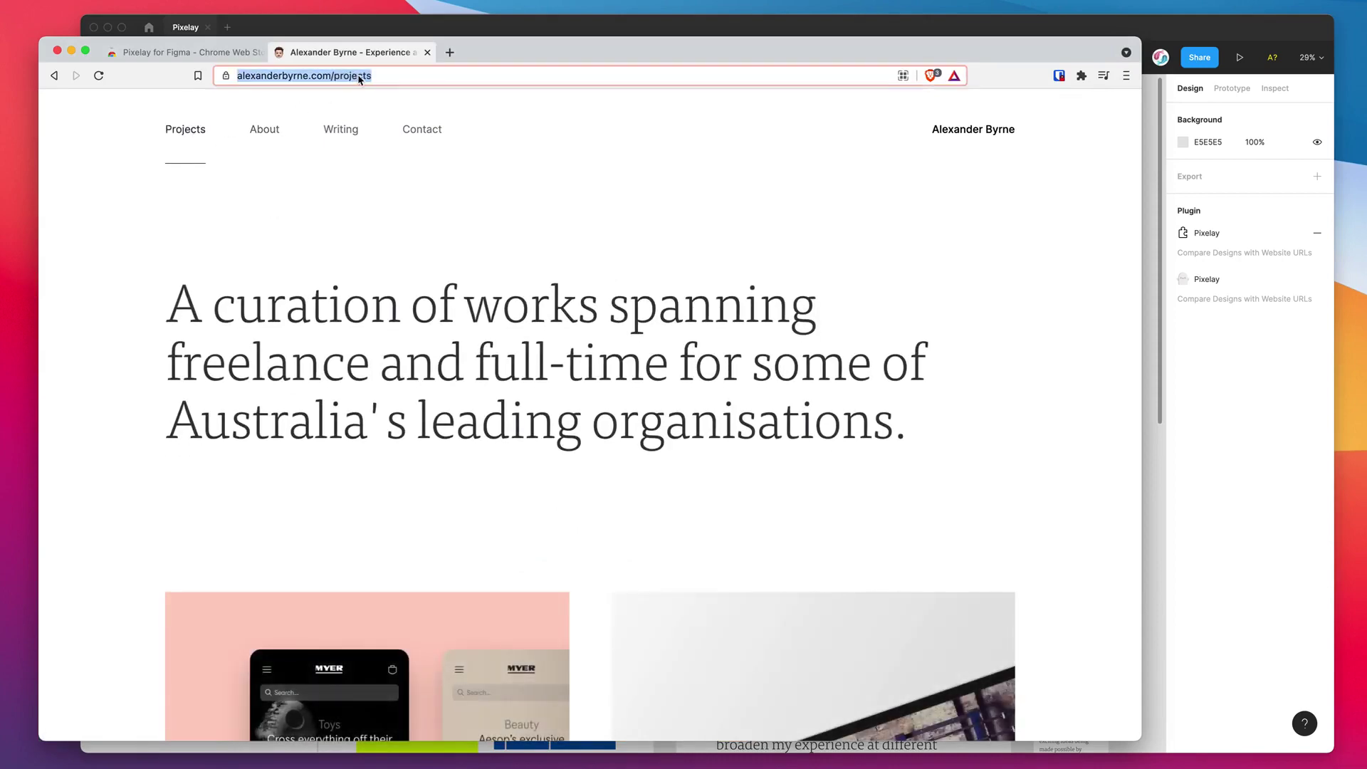
click(1179, 34)
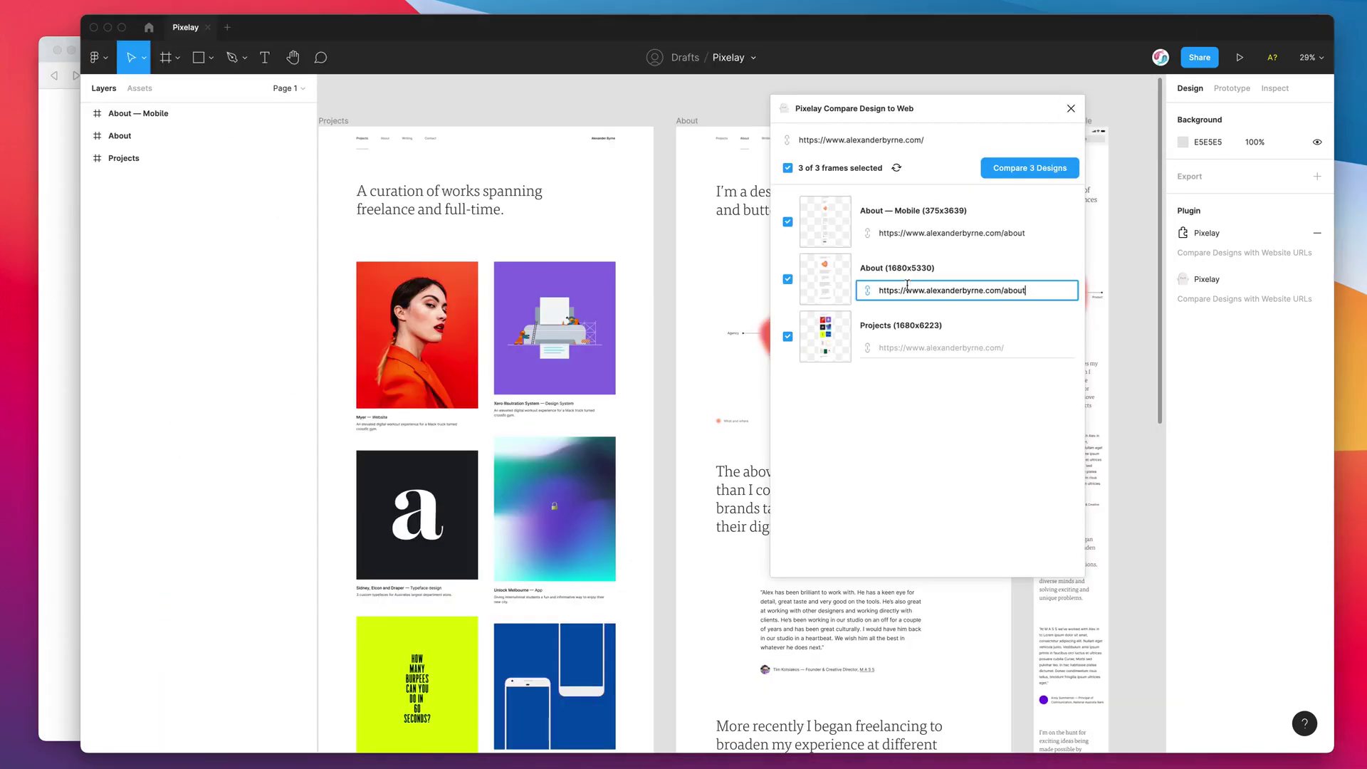
click(920, 345)
key(super+v)
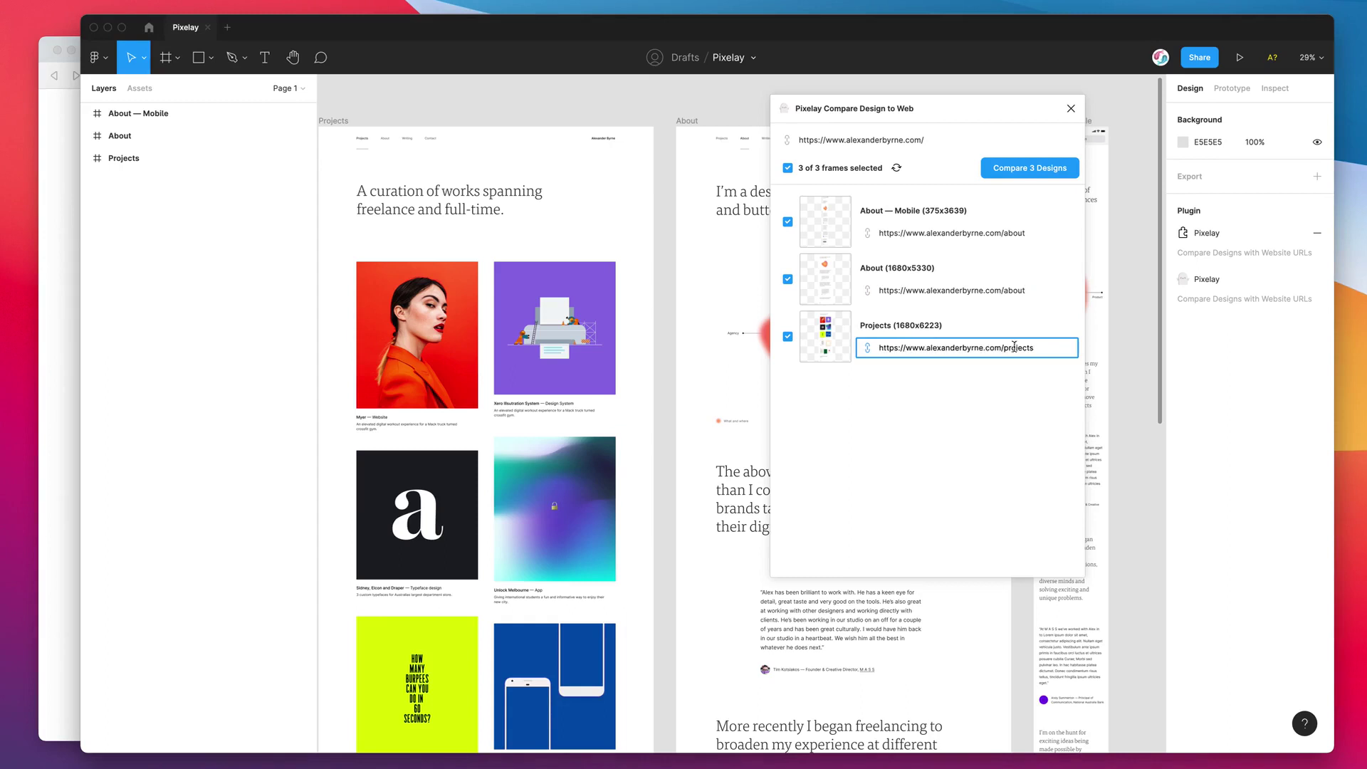
Verify the /projects and /about paths in each frame's URL field.
double_click(1014, 346)
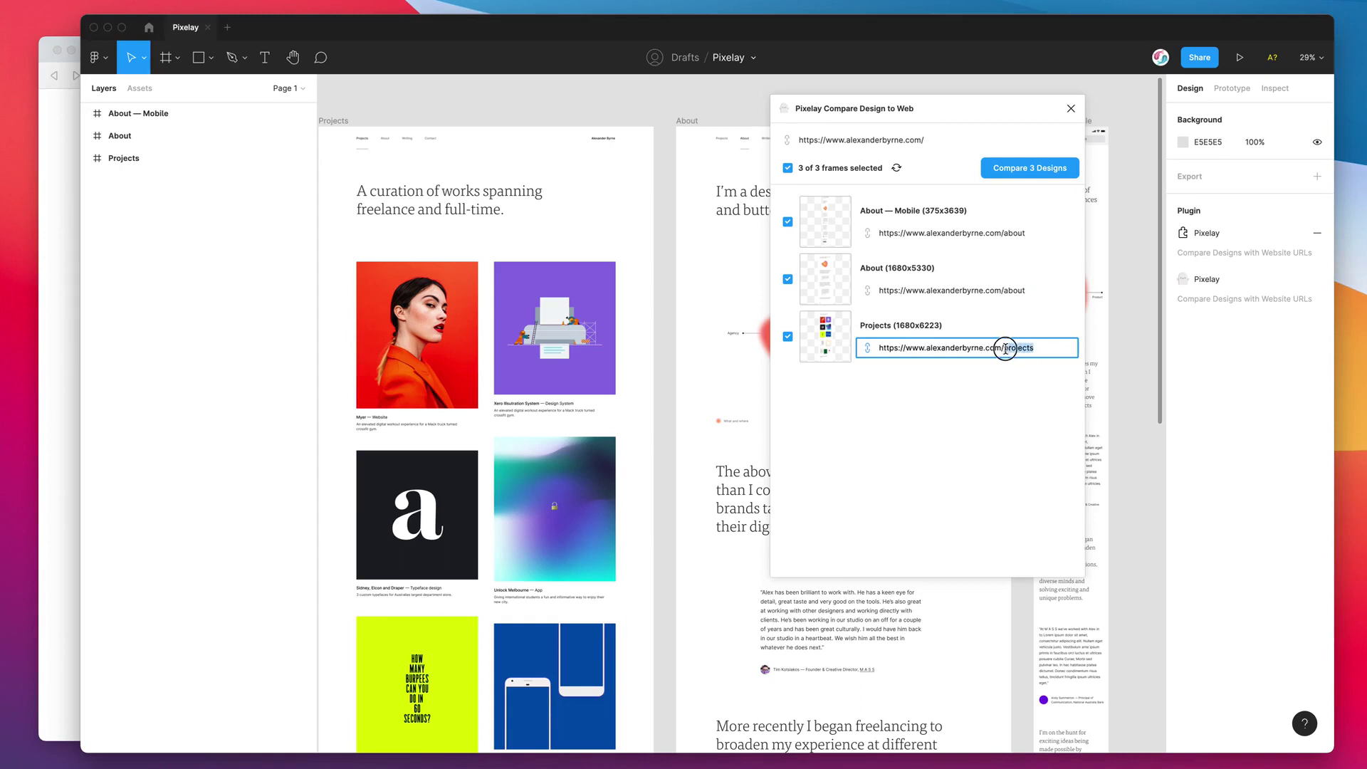
double_click(1014, 290)
double_click(1014, 233)
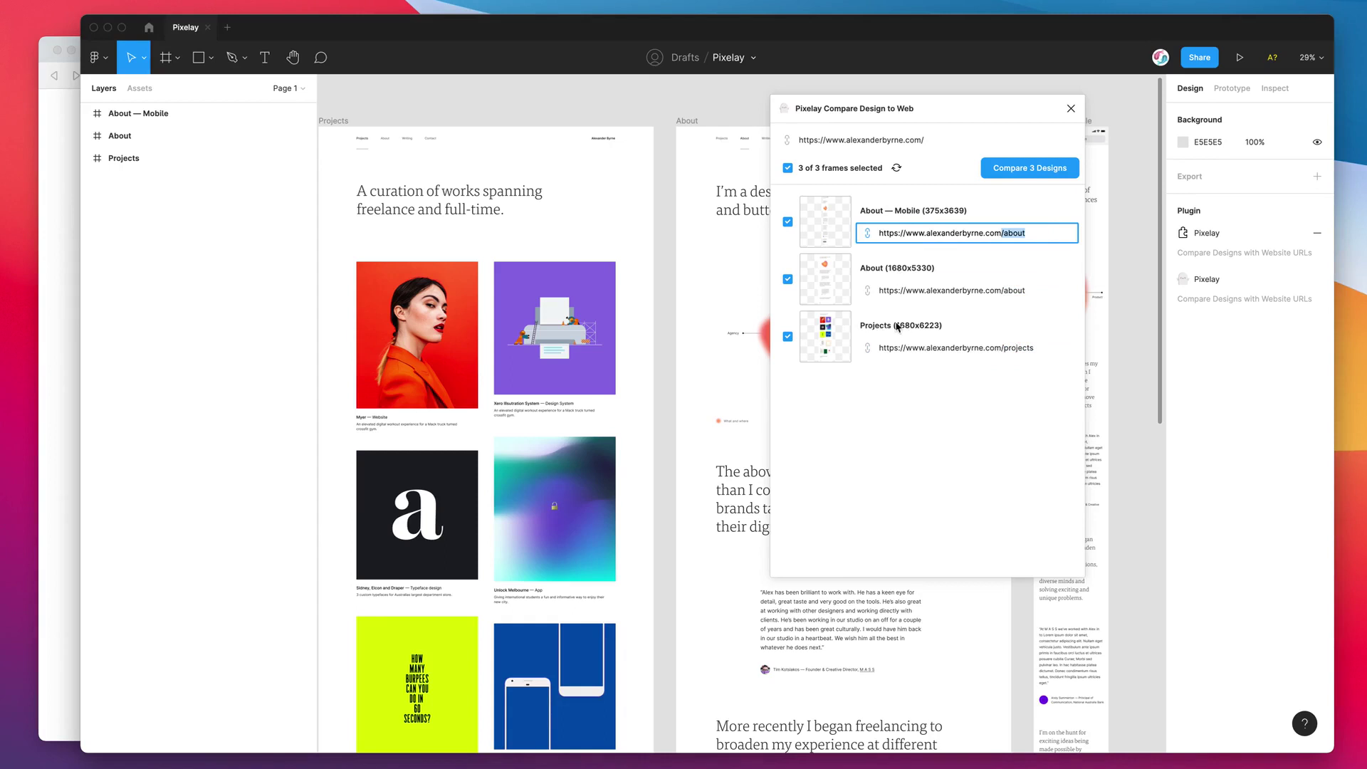
click(1045, 347)
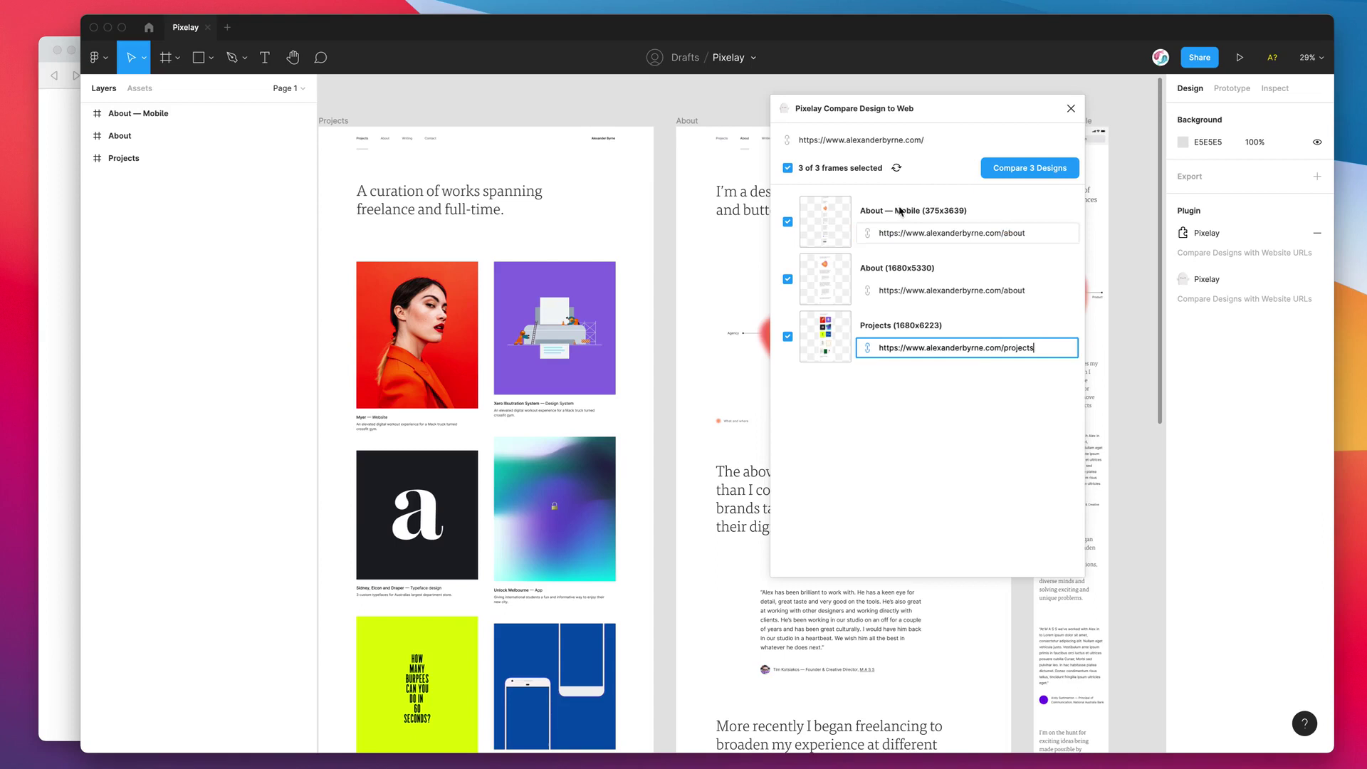
Reposition the plugin window and start Compare 3 Designs for the selected frames.
drag(950, 107, 956, 101)
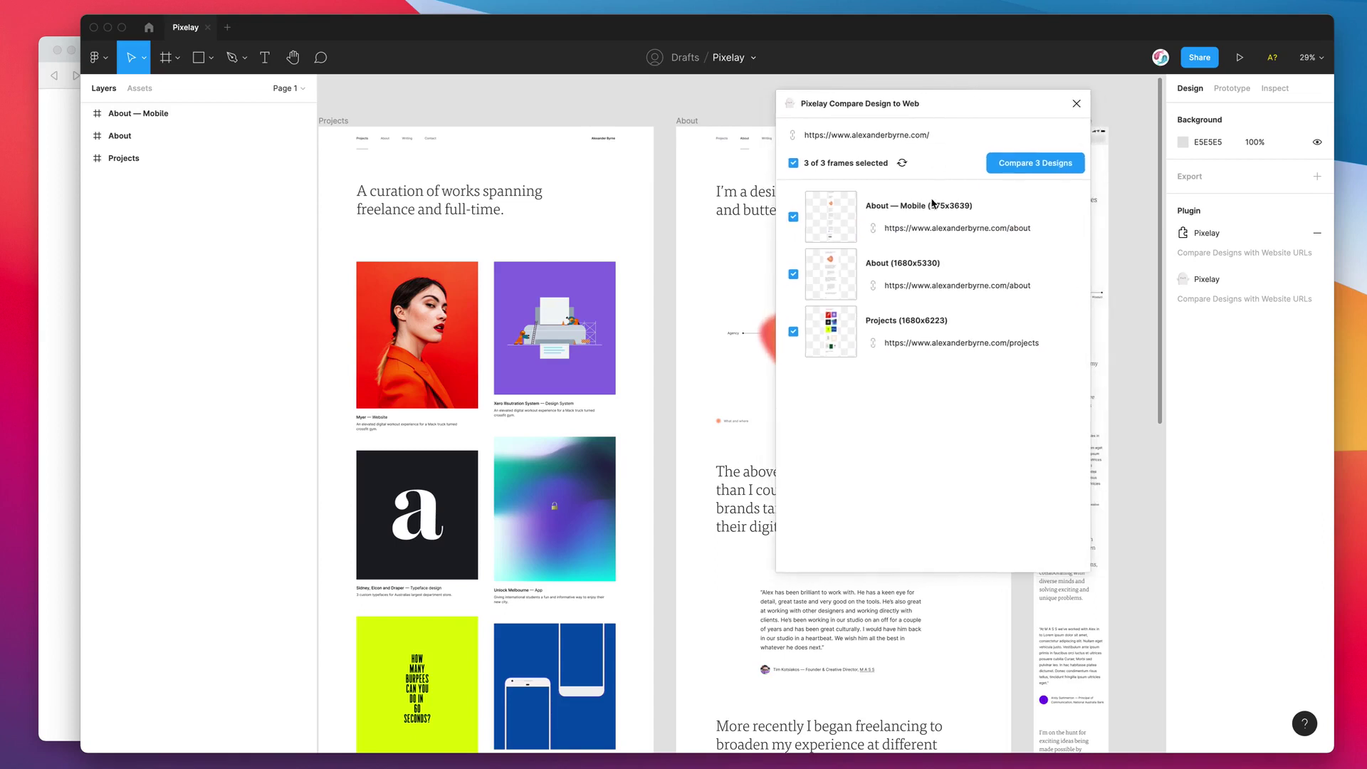
click(1049, 229)
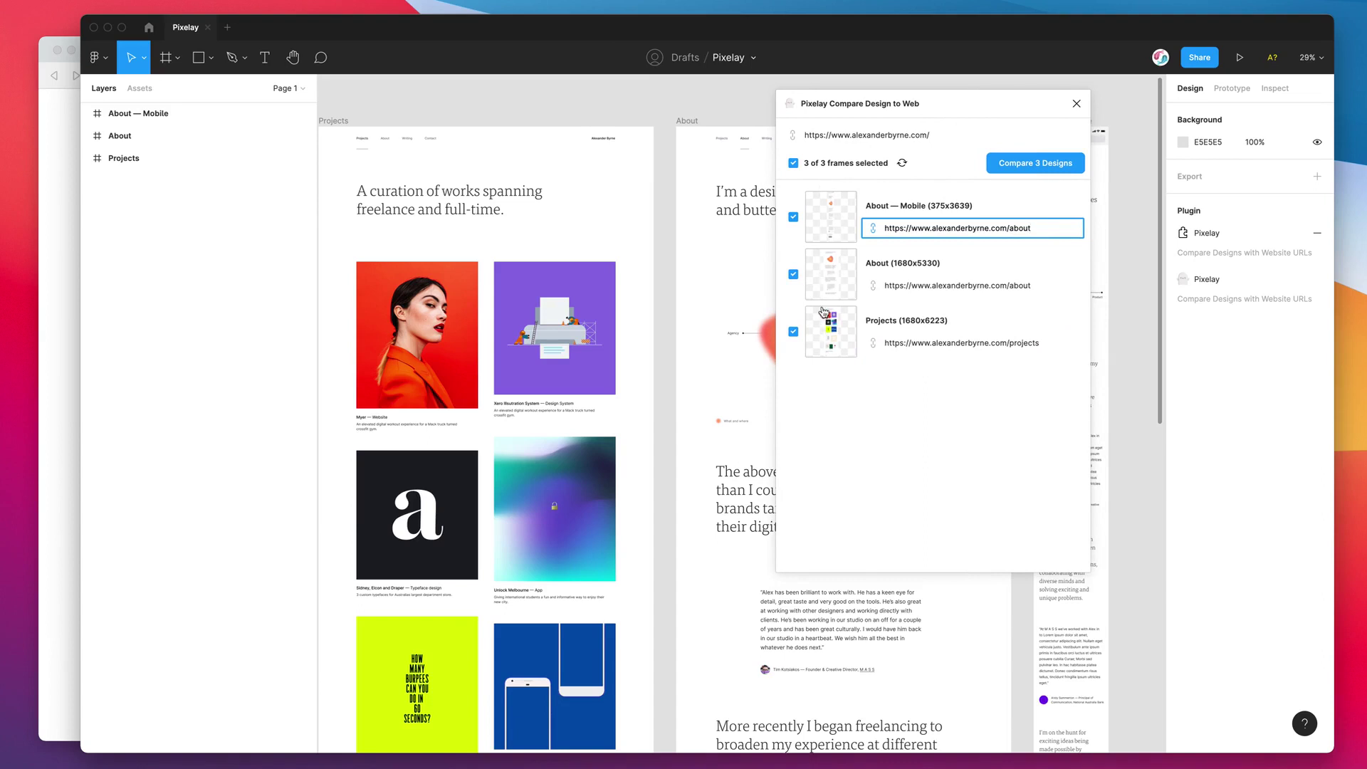
drag(963, 111, 953, 105)
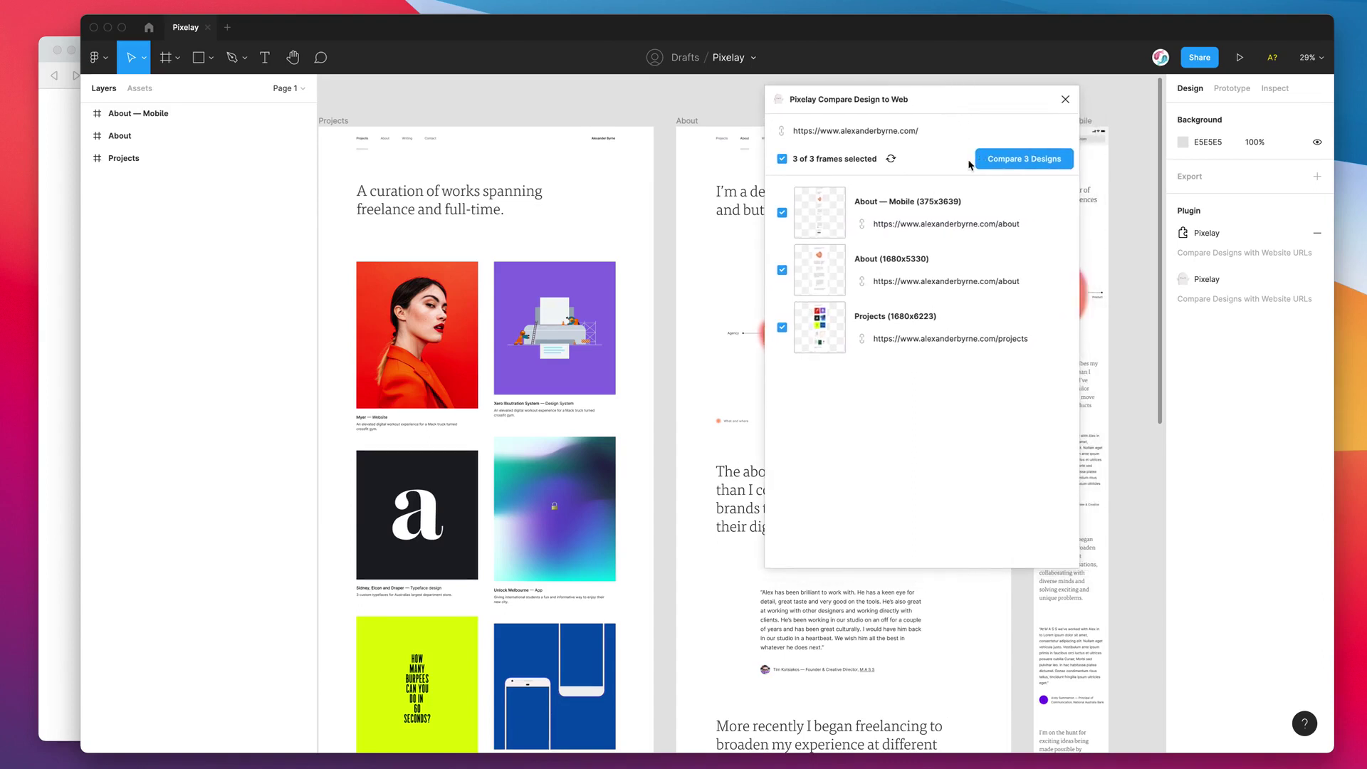
click(1009, 160)
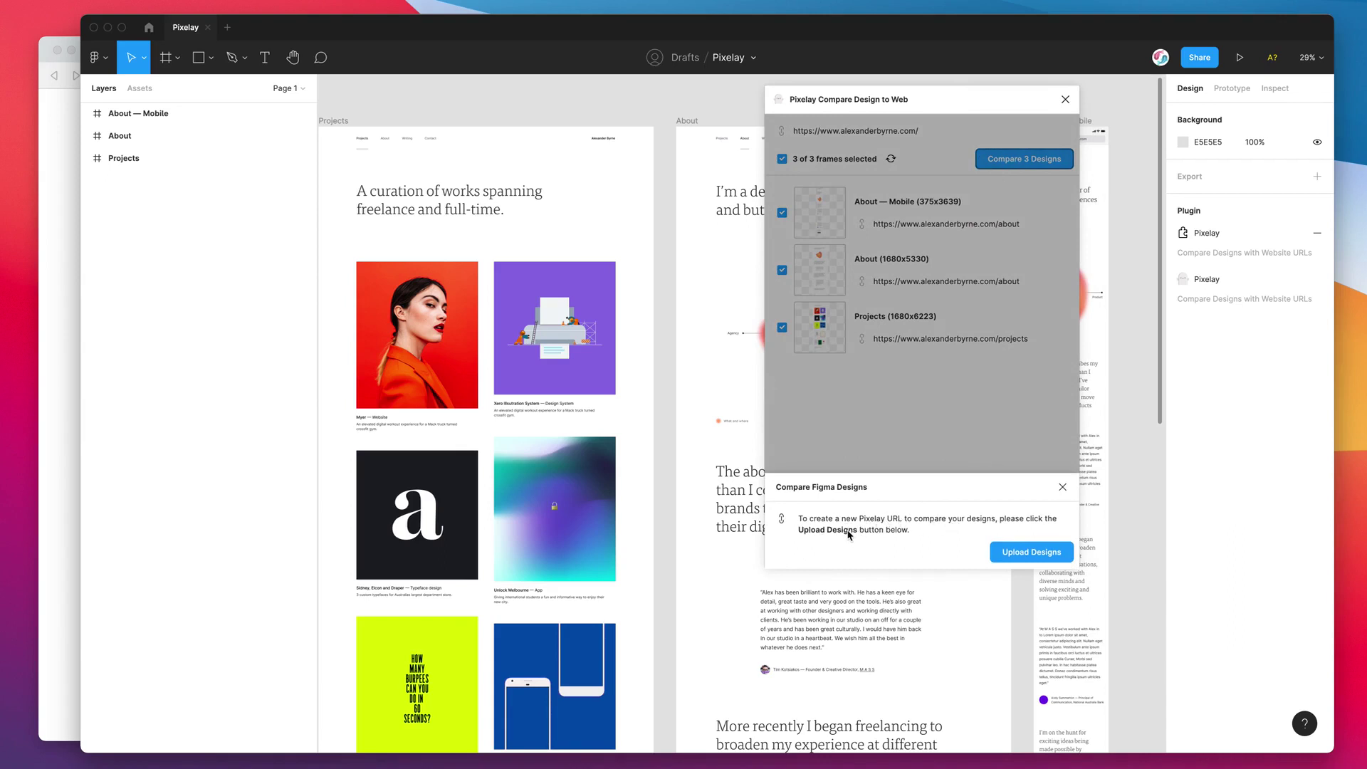
Upload the designs and wait until the Pixelay web app URL is ready.
click(1020, 555)
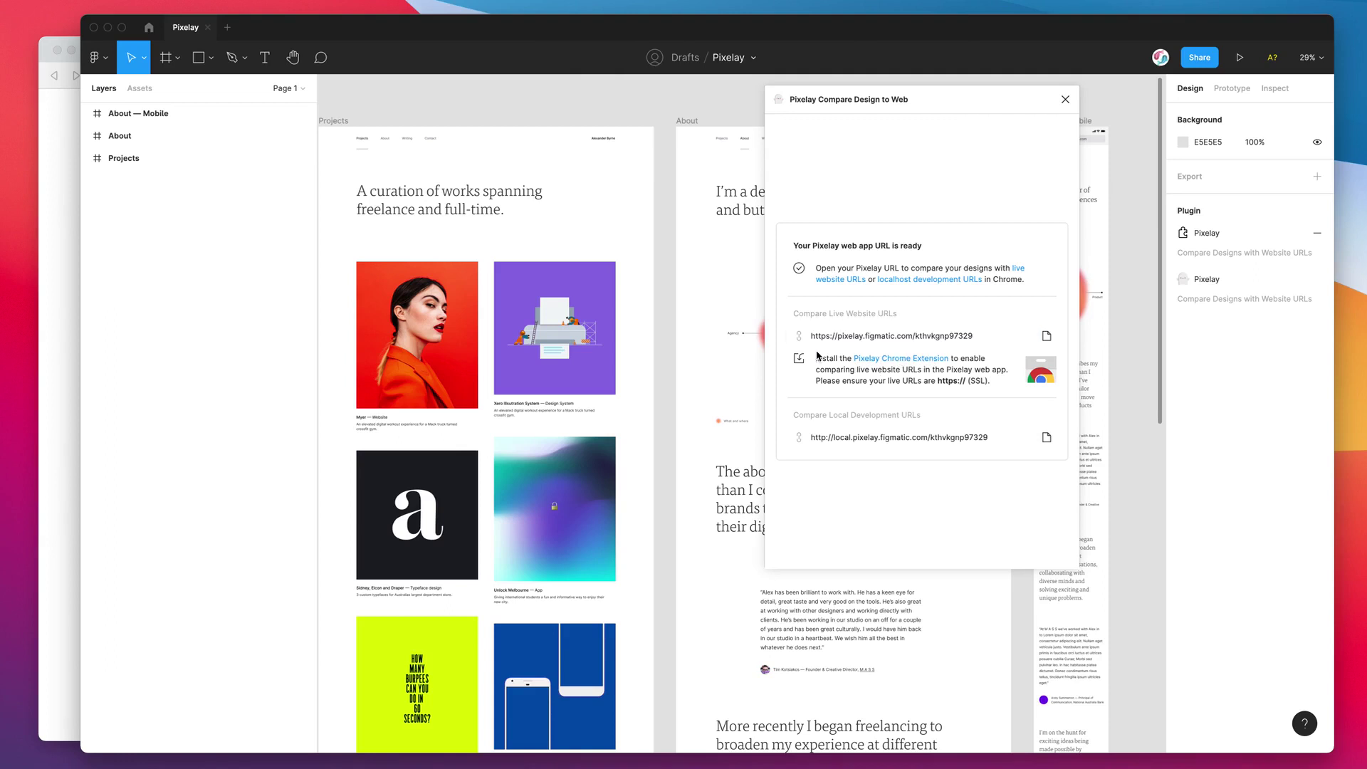
Review the Pixelay for Figma extension page in the Chrome Web Store.
click(71, 319)
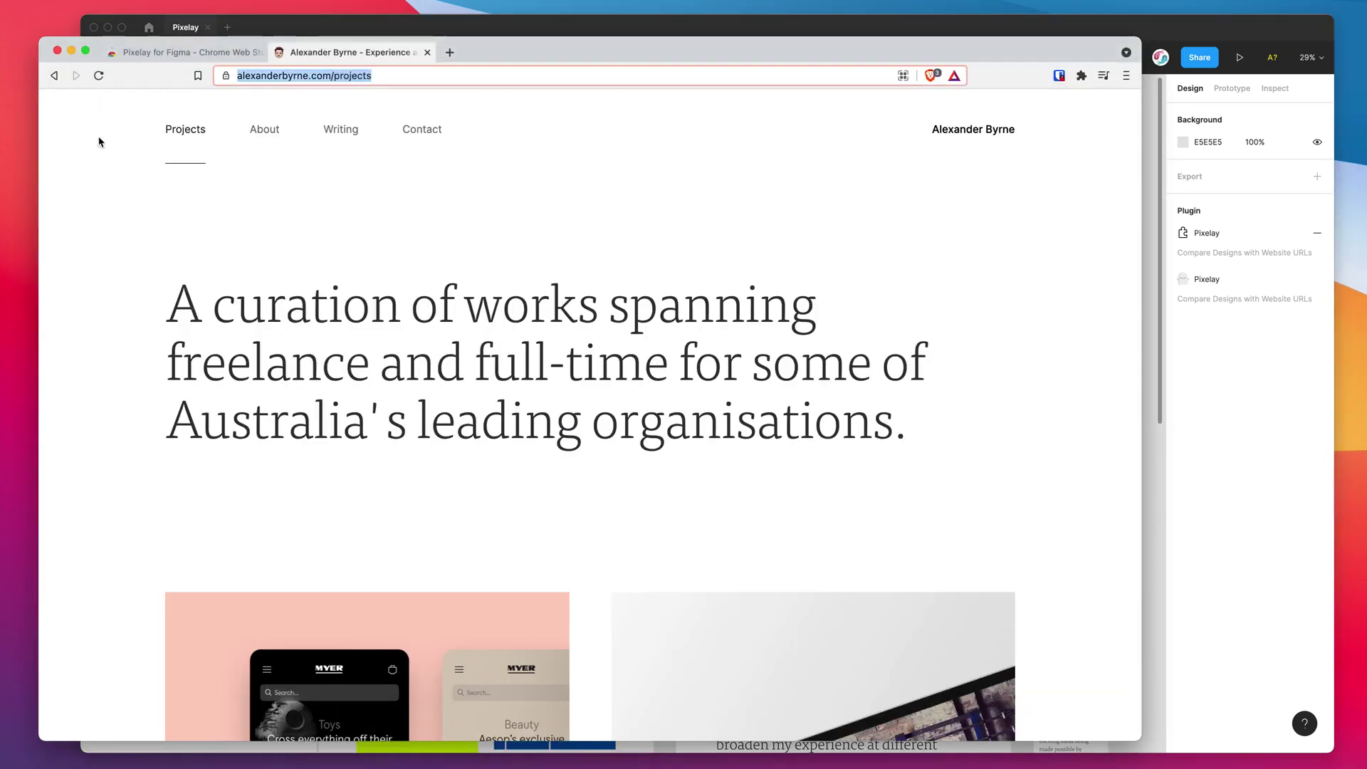
click(182, 54)
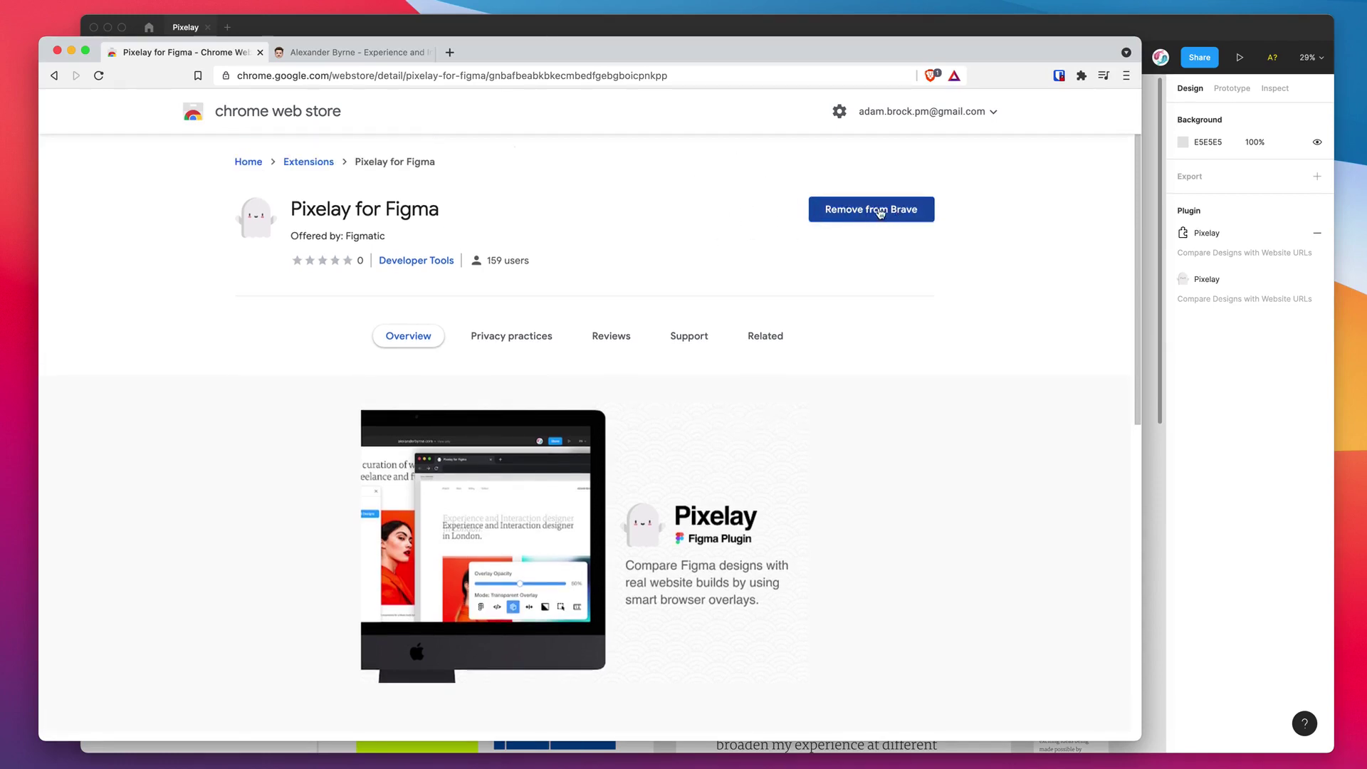
click(1154, 206)
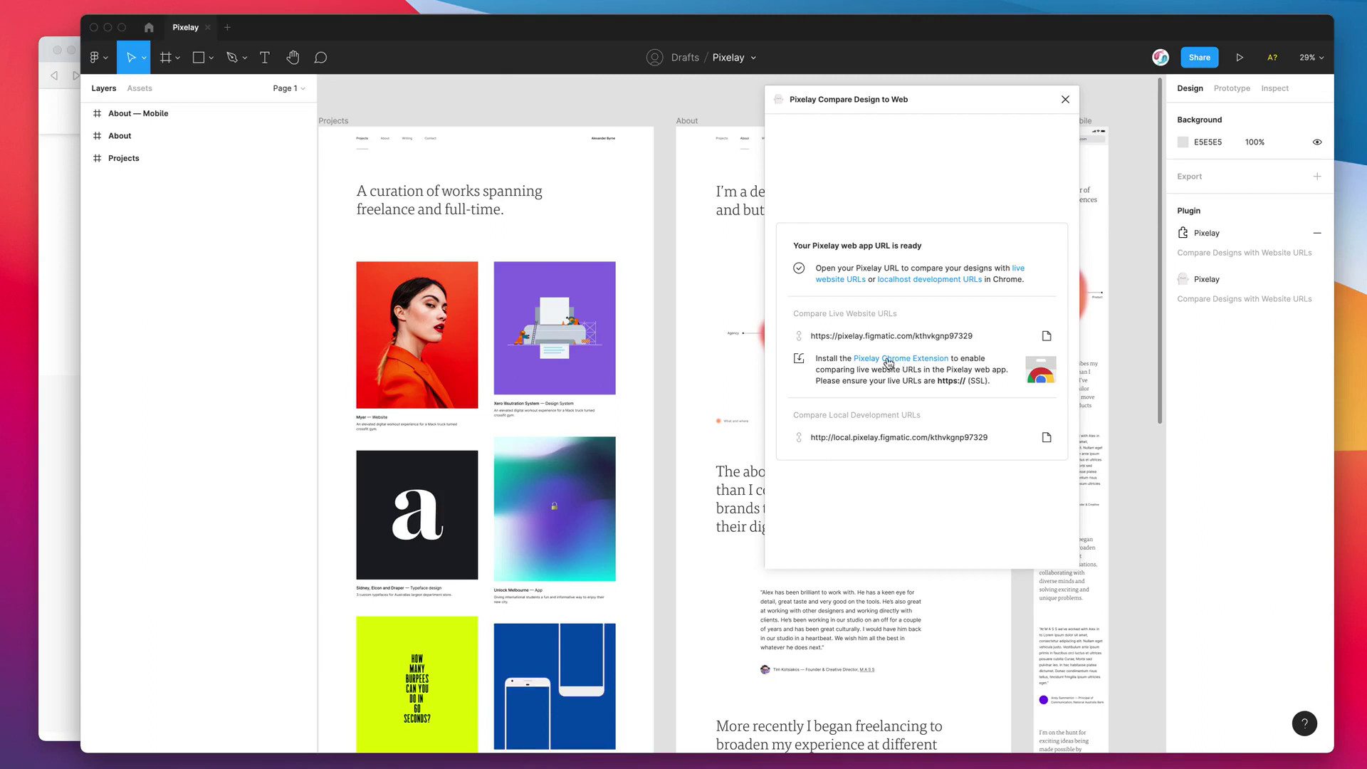
click(71, 342)
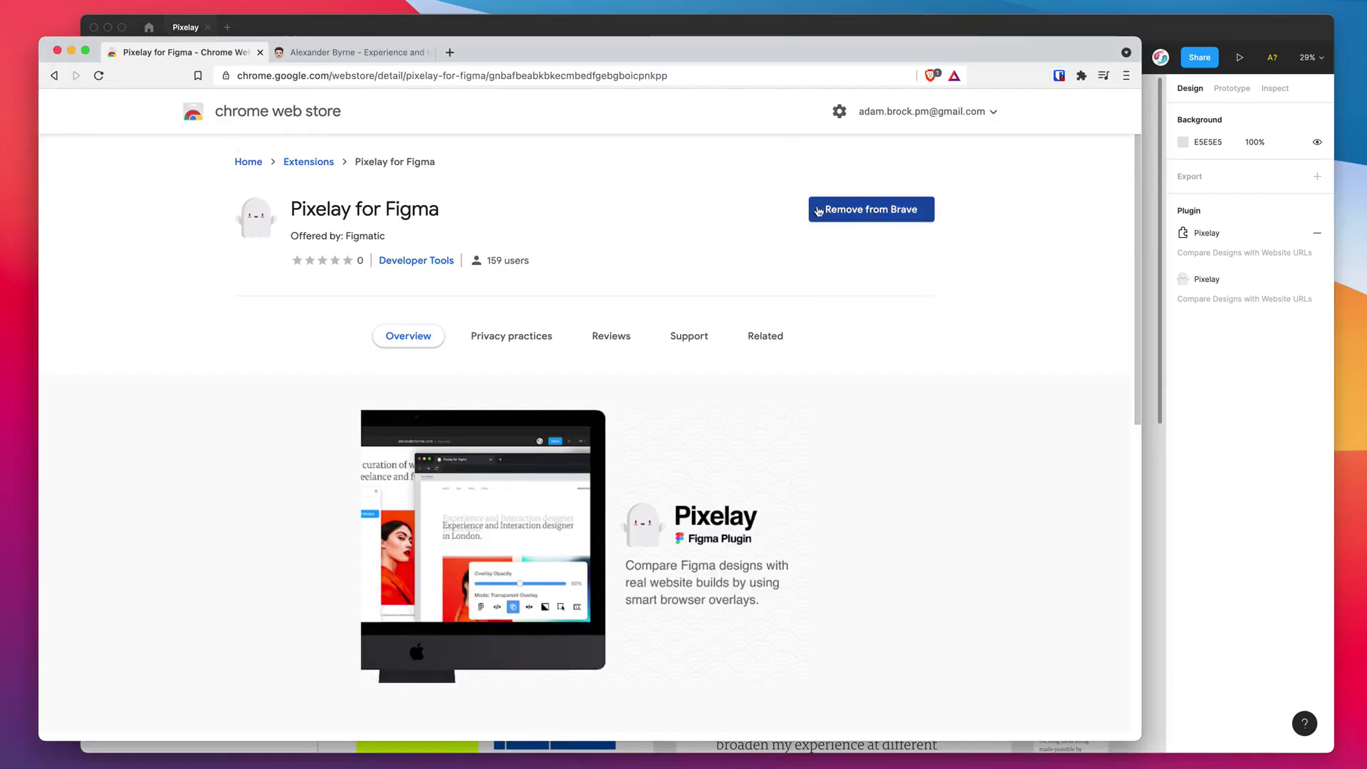
Copy the live-website comparison URL from the plugin's ready panel.
key(super+Tab)
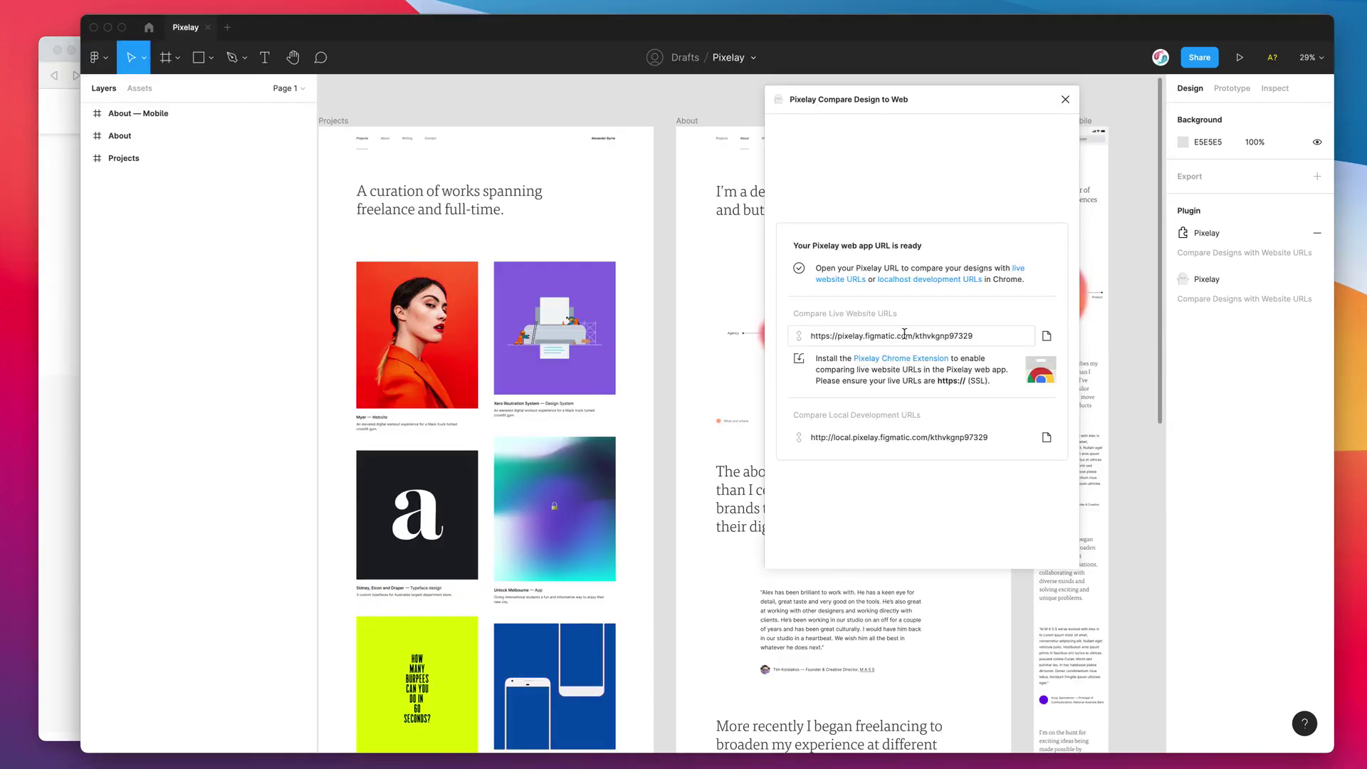
click(981, 335)
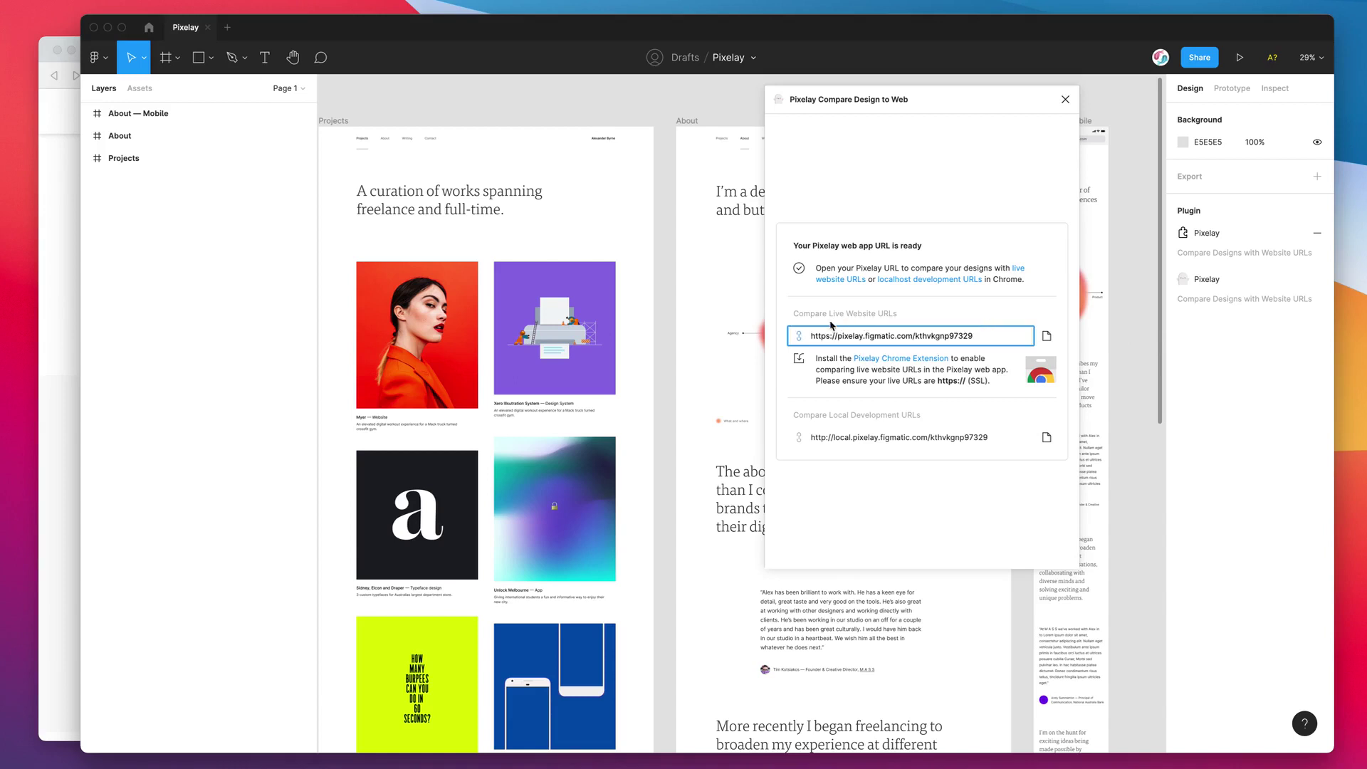
click(1047, 340)
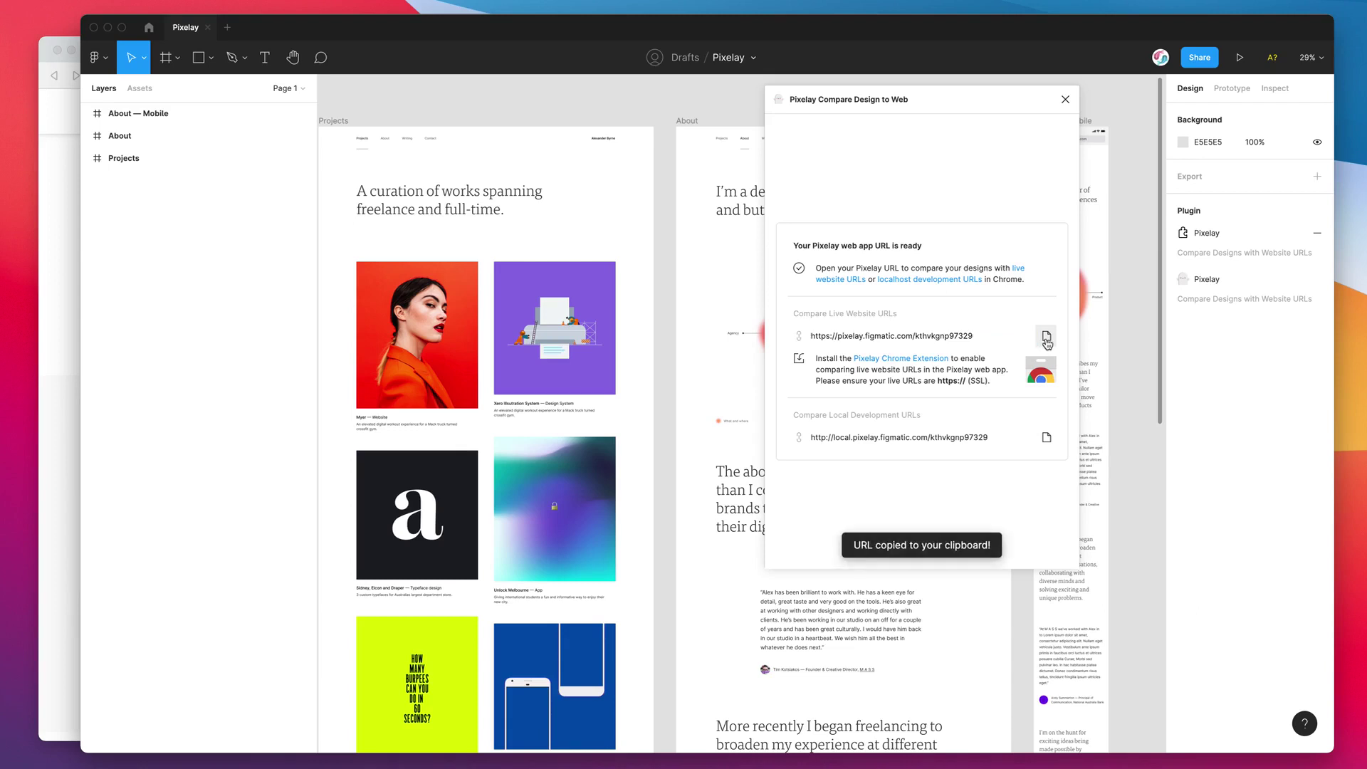
Open the copied Pixelay URL in the browser and pan across the About design overlaid at 50%.
click(52, 261)
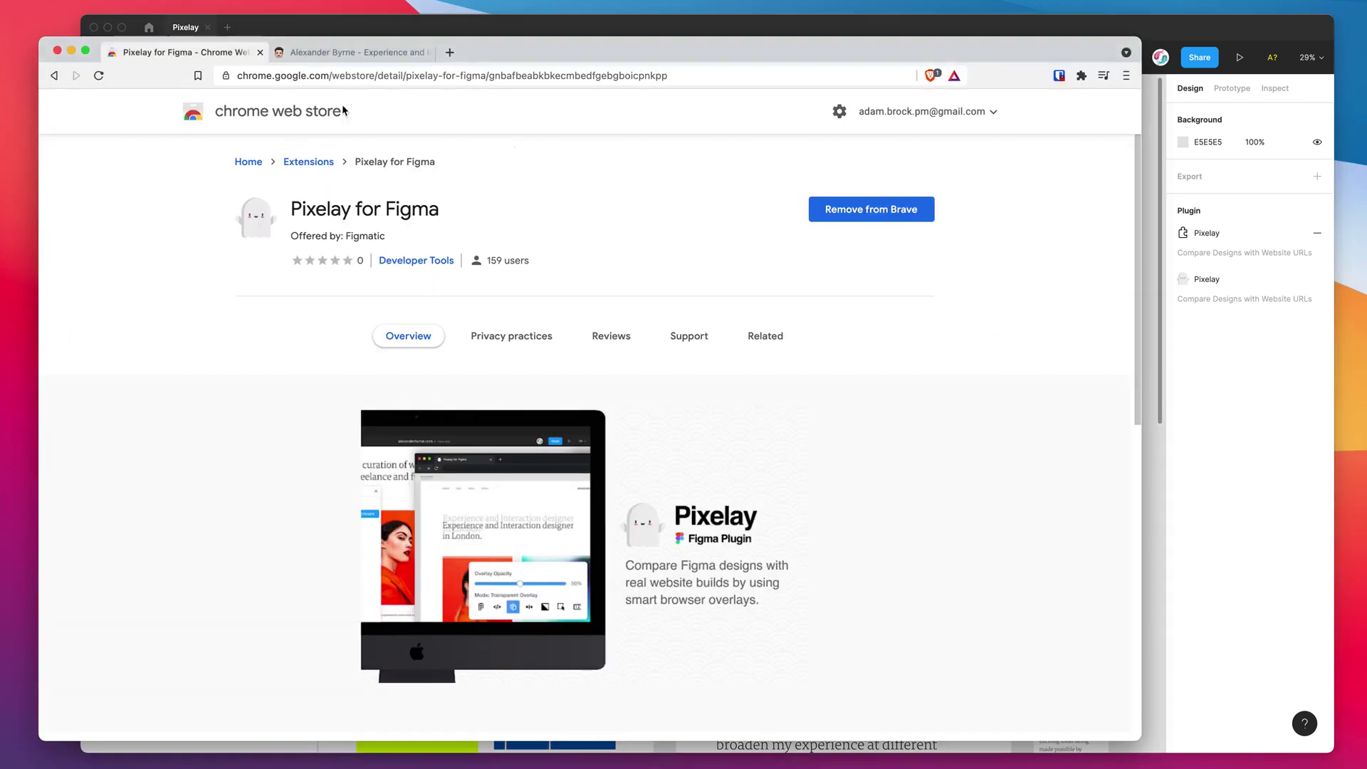
click(318, 76)
key(super+v)
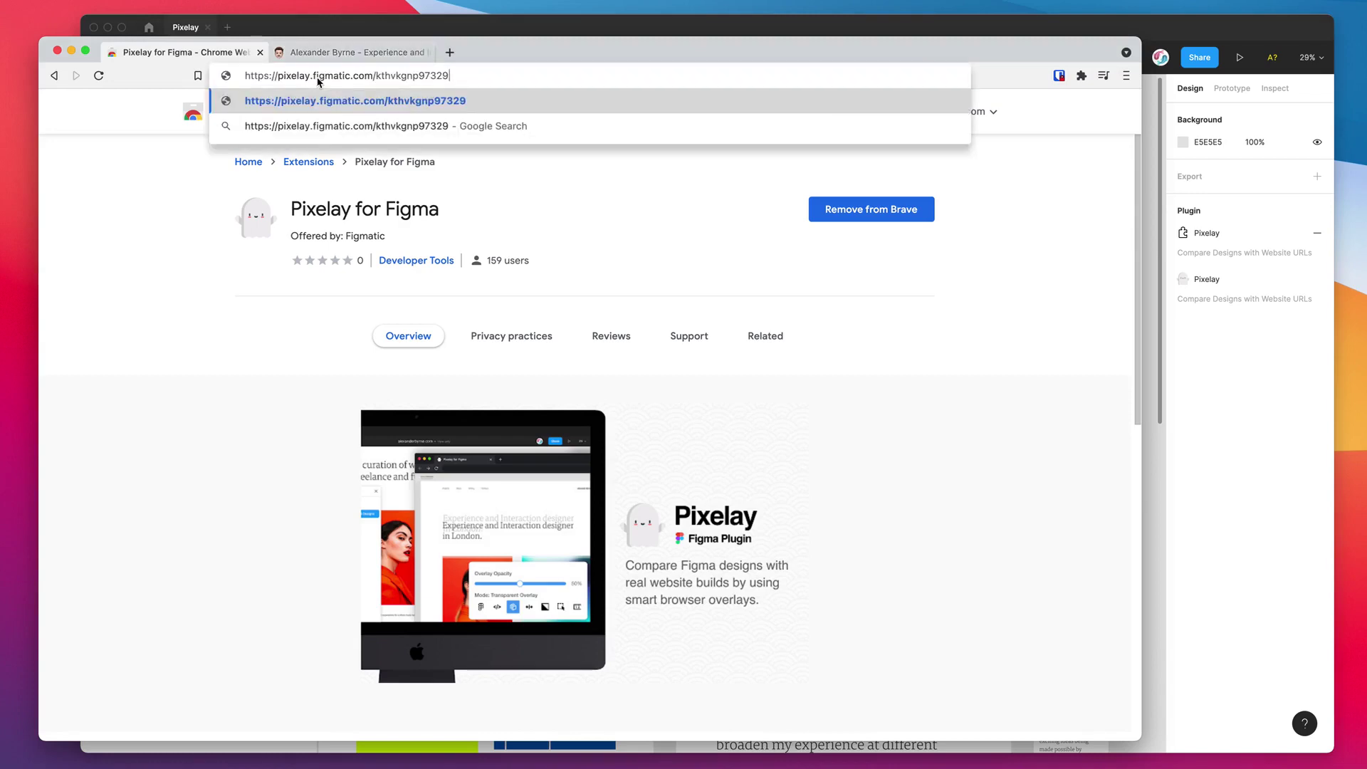
key(Return)
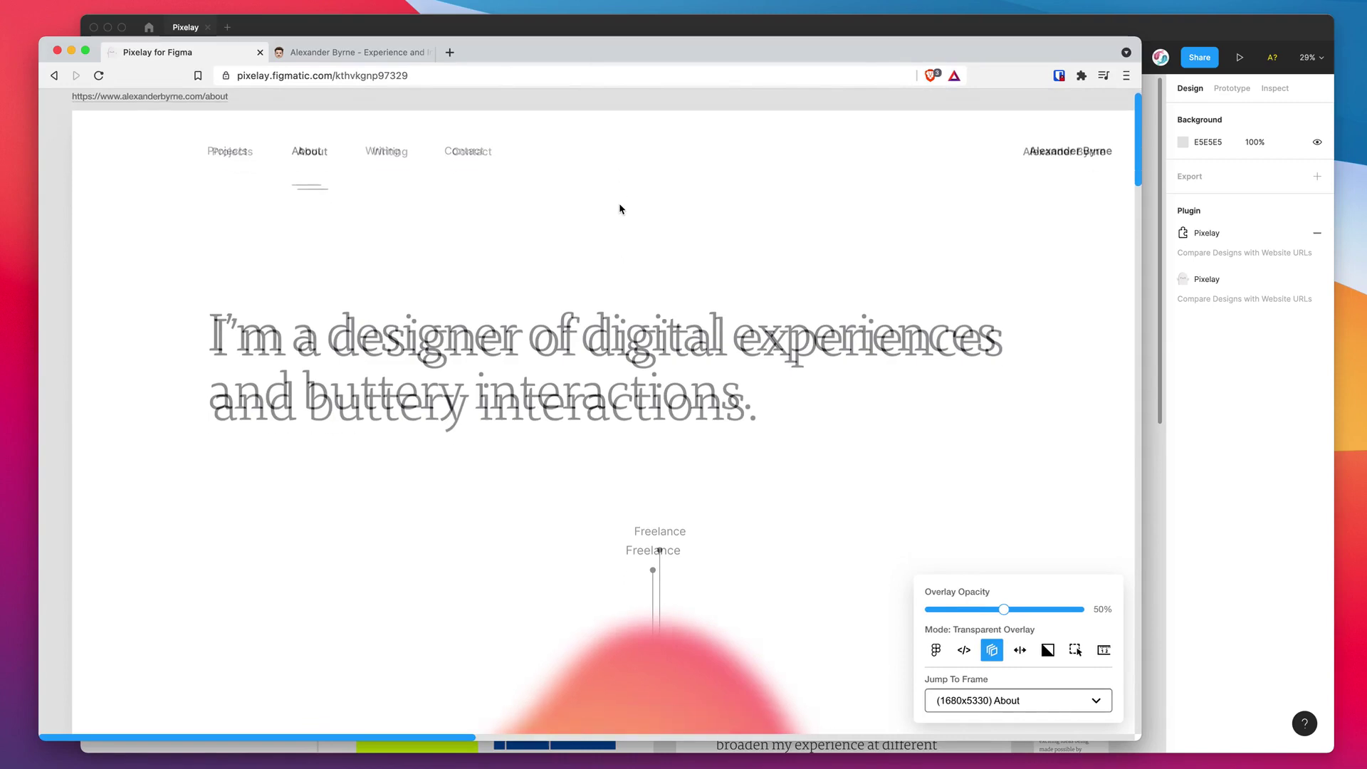
scroll(619, 209, right, 15)
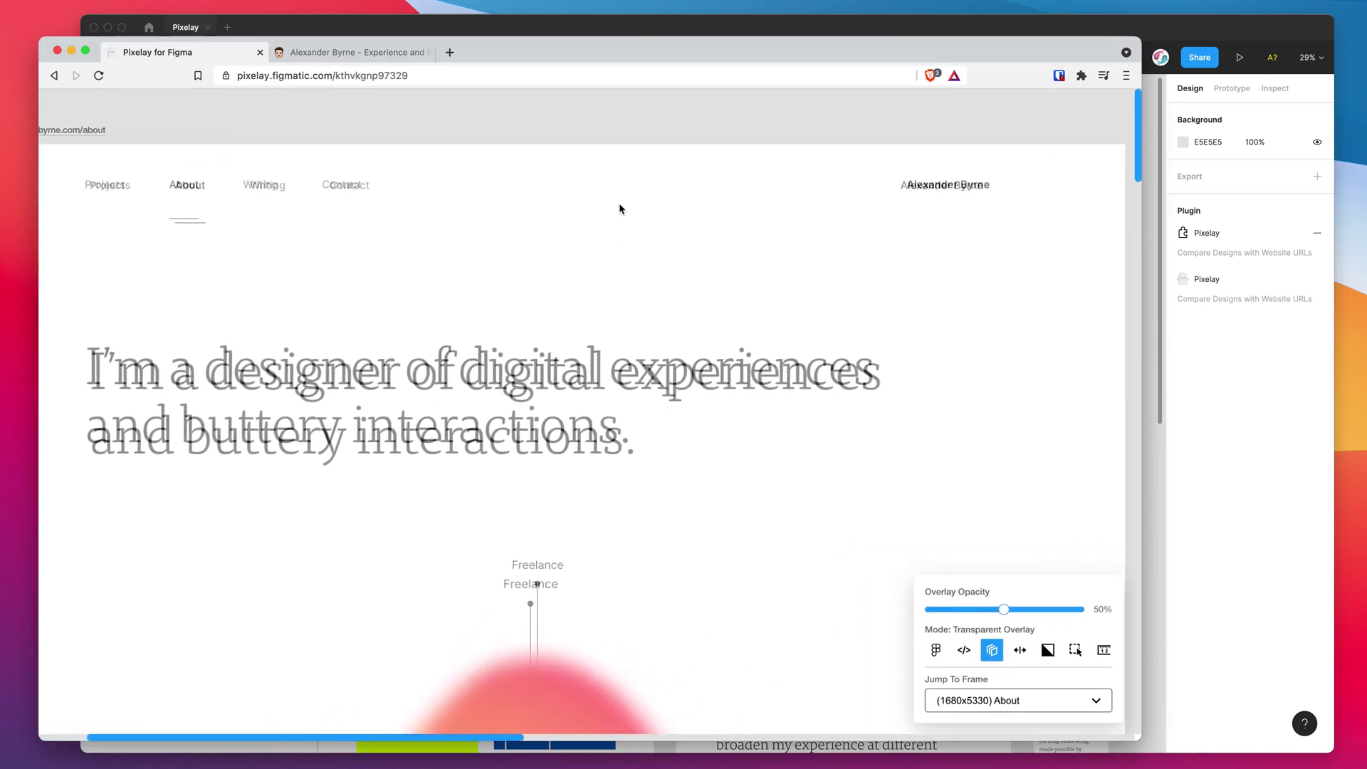
scroll(620, 209, right, 15)
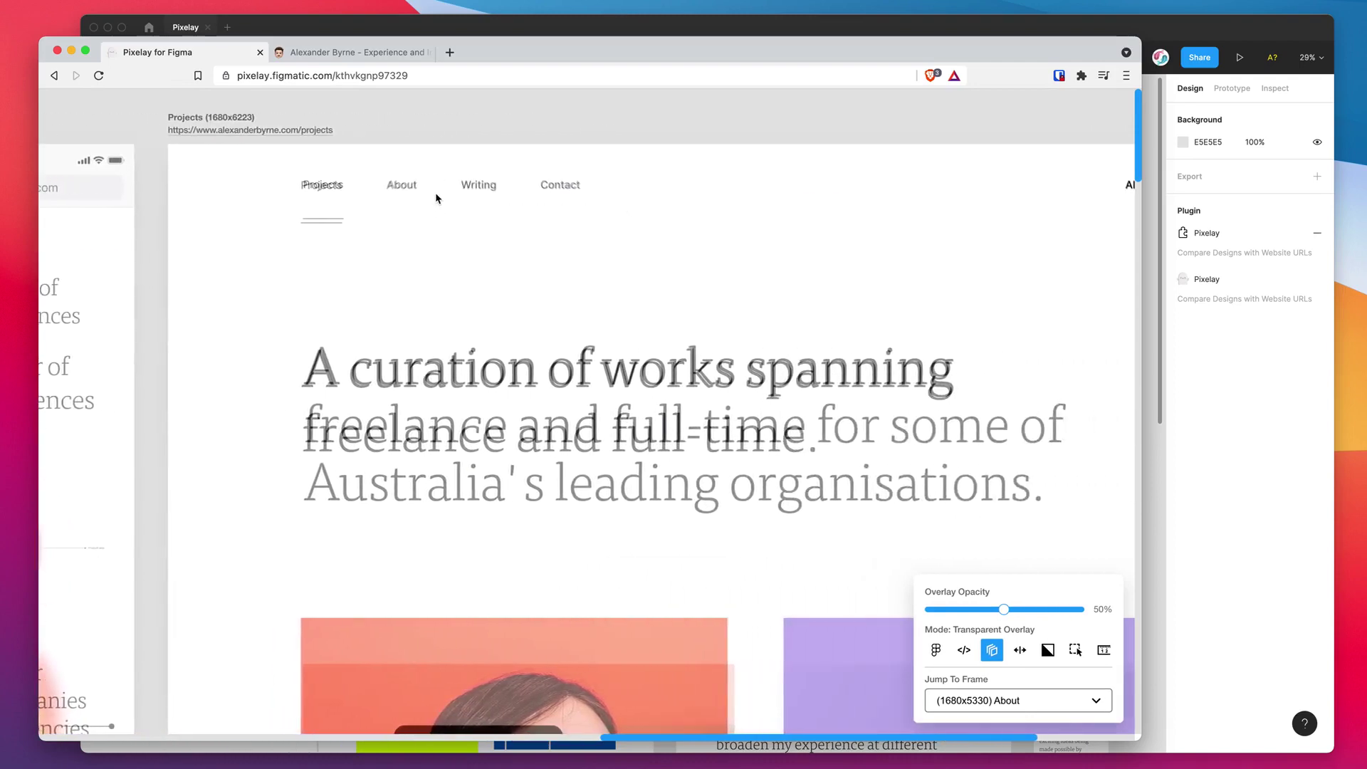
scroll(437, 198, right, 4)
scroll(436, 198, left, 15)
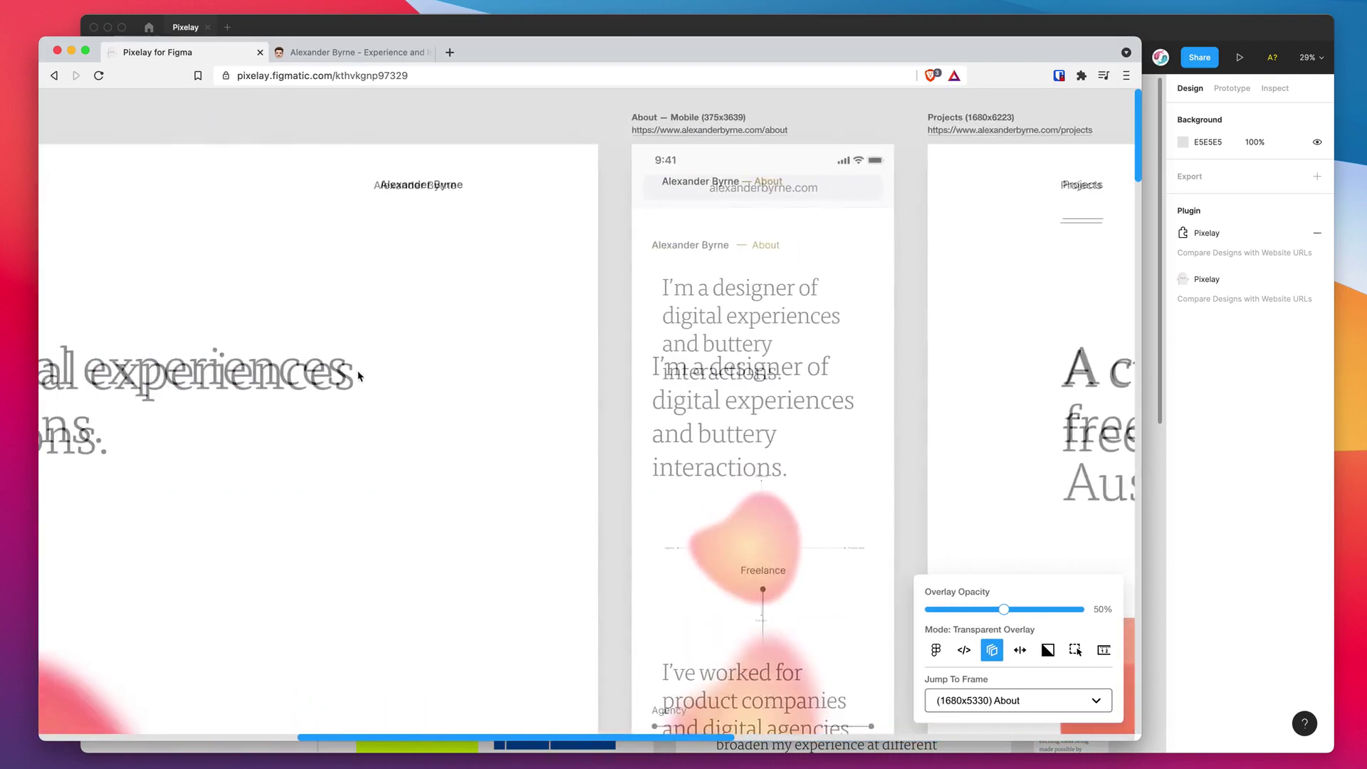
scroll(367, 384, left, 10)
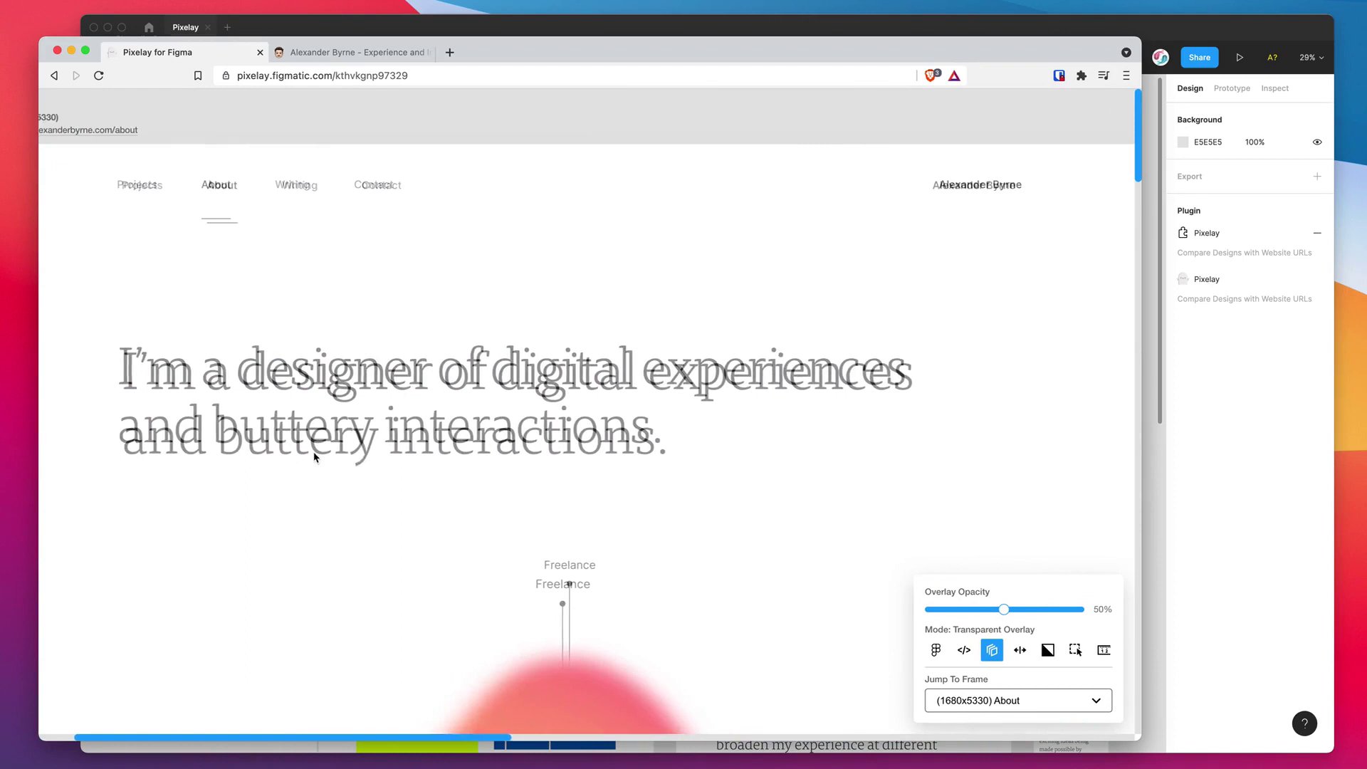
scroll(359, 396, right, 1)
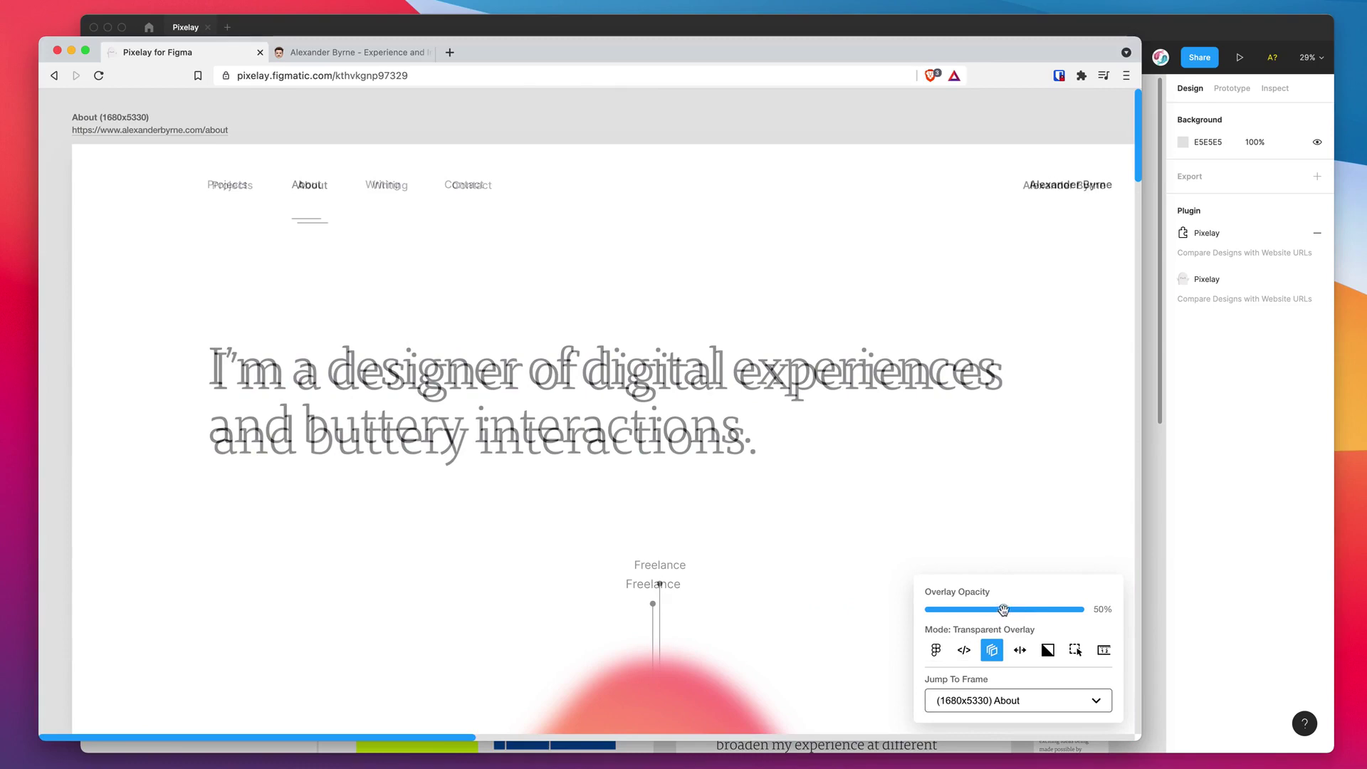
Vary the overlay opacity and toggle Original Figma Design and Live Website Build modes.
mouse_move(1003, 609)
mouse_down()
mouse_move(929, 610)
mouse_move(1086, 610)
mouse_move(928, 609)
mouse_move(1015, 611)
mouse_up()
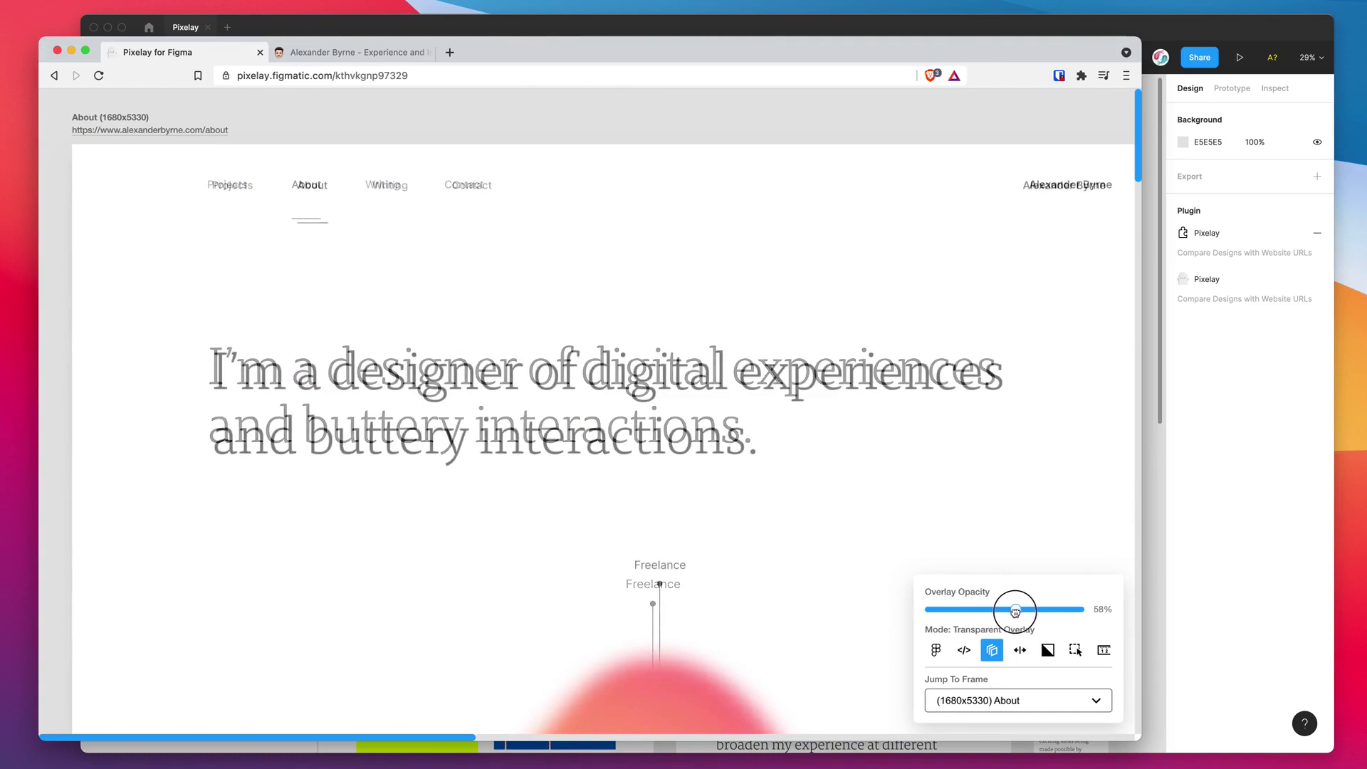
click(936, 650)
click(964, 650)
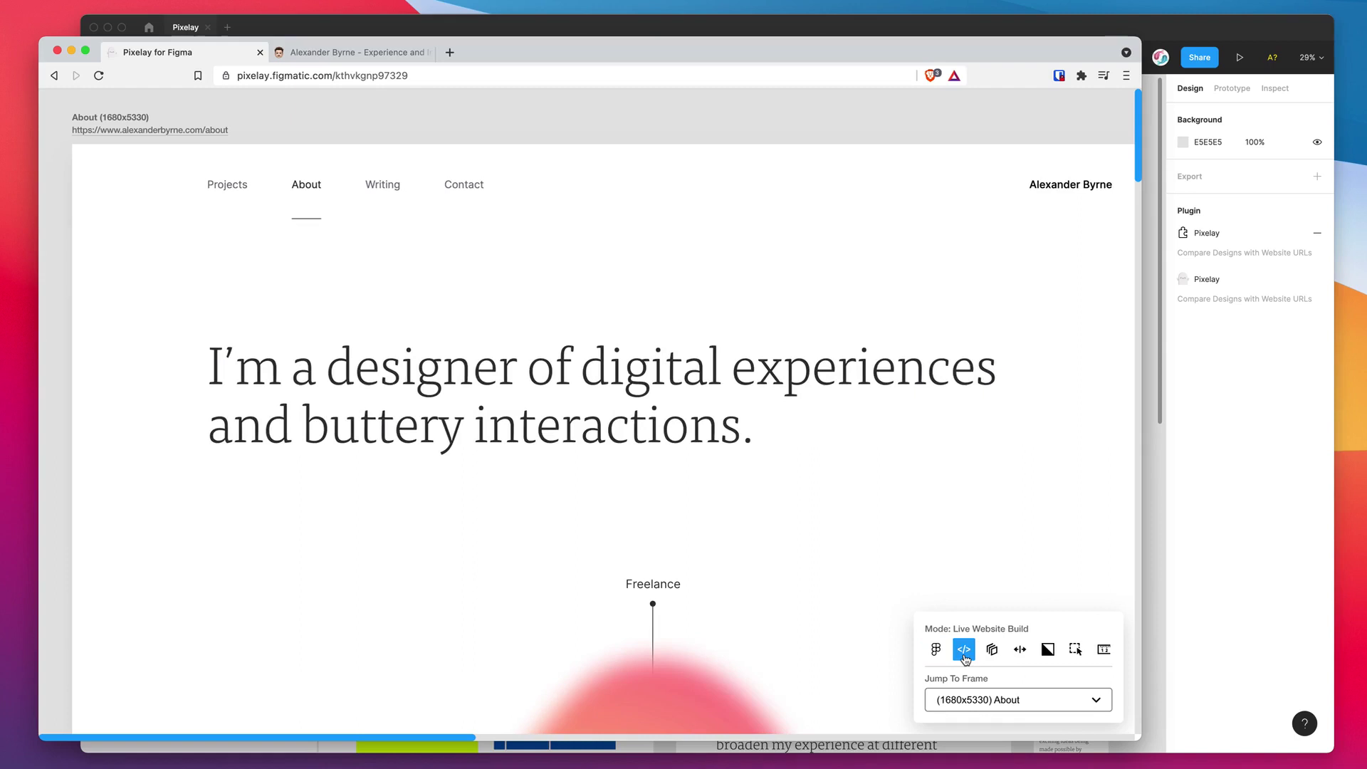
Select headline and paragraph text on the live page, then return to Original Figma Design.
mouse_move(753, 437)
mouse_down()
mouse_move(536, 391)
mouse_move(223, 354)
mouse_move(755, 445)
mouse_up()
click(459, 225)
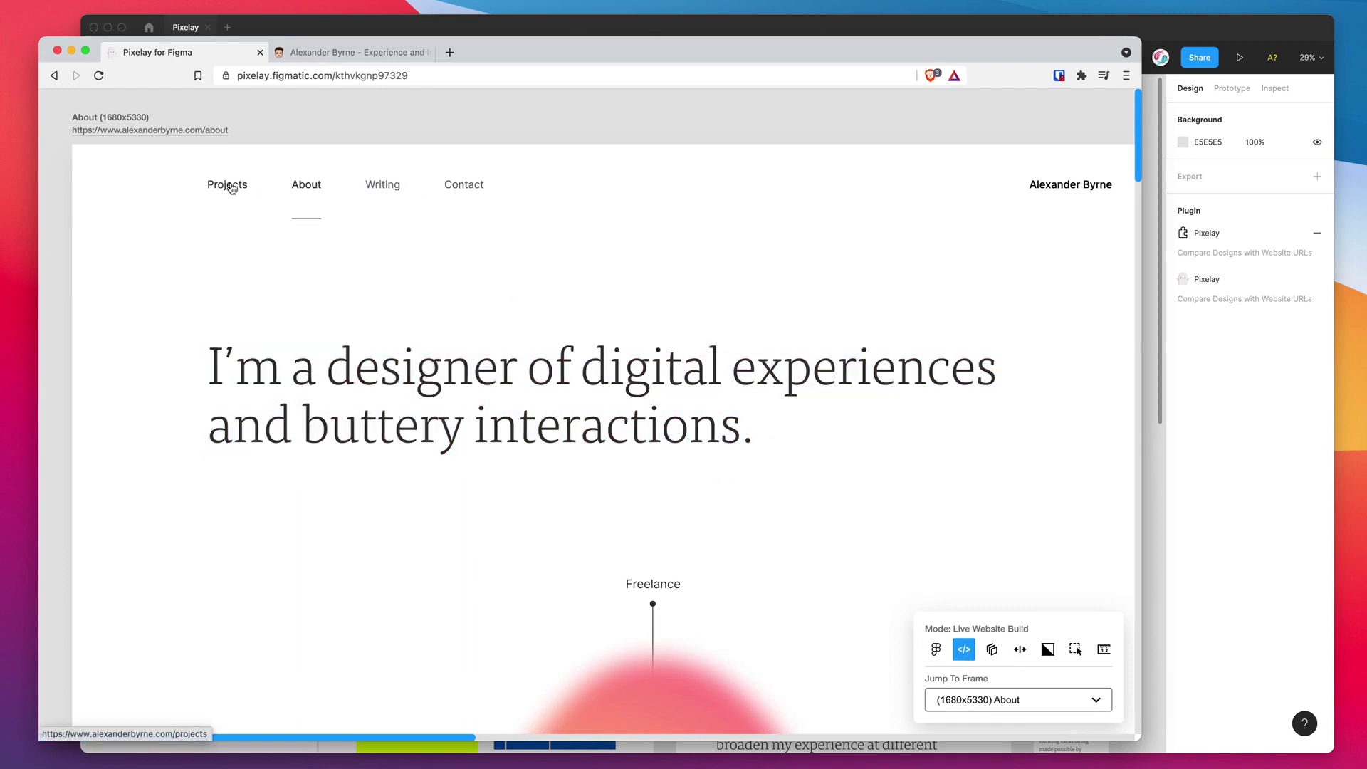
drag(216, 368, 758, 477)
scroll(715, 486, down, 15)
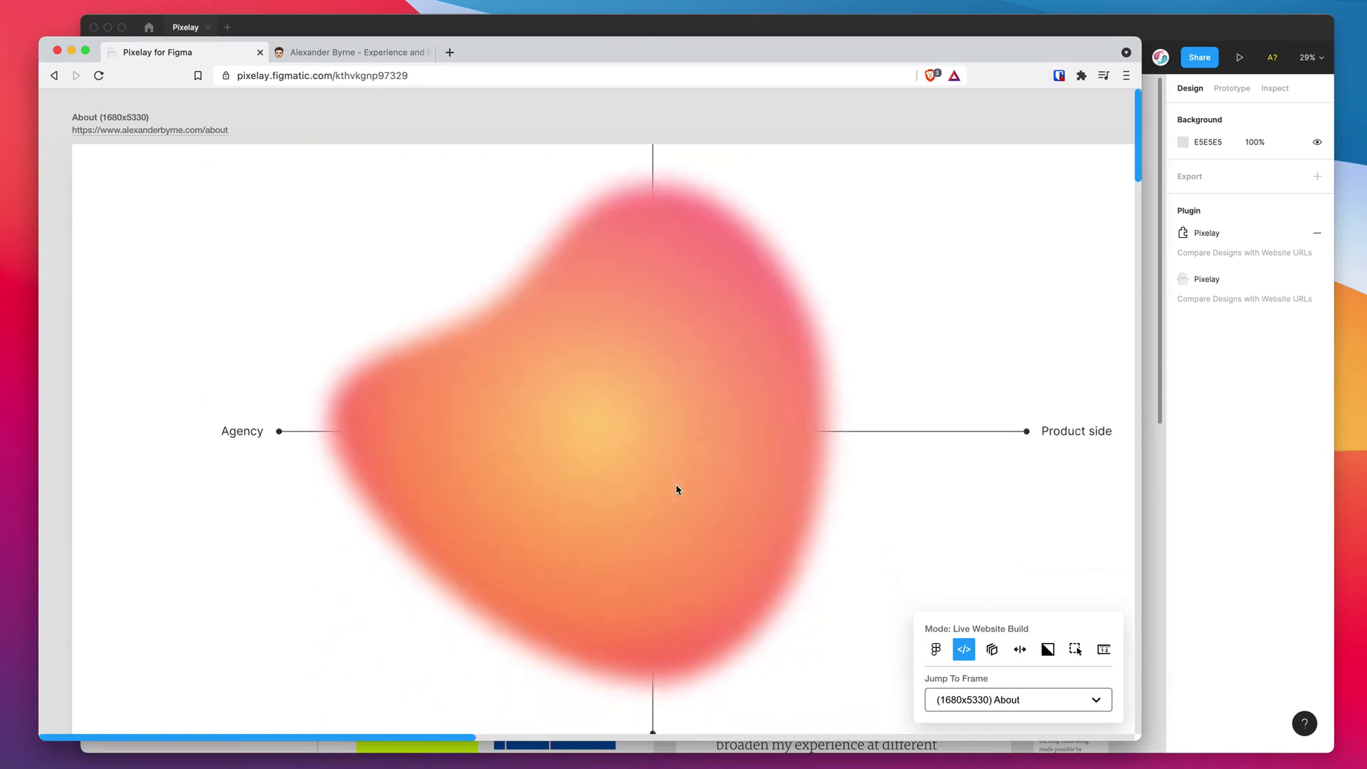
drag(516, 368, 708, 545)
click(709, 544)
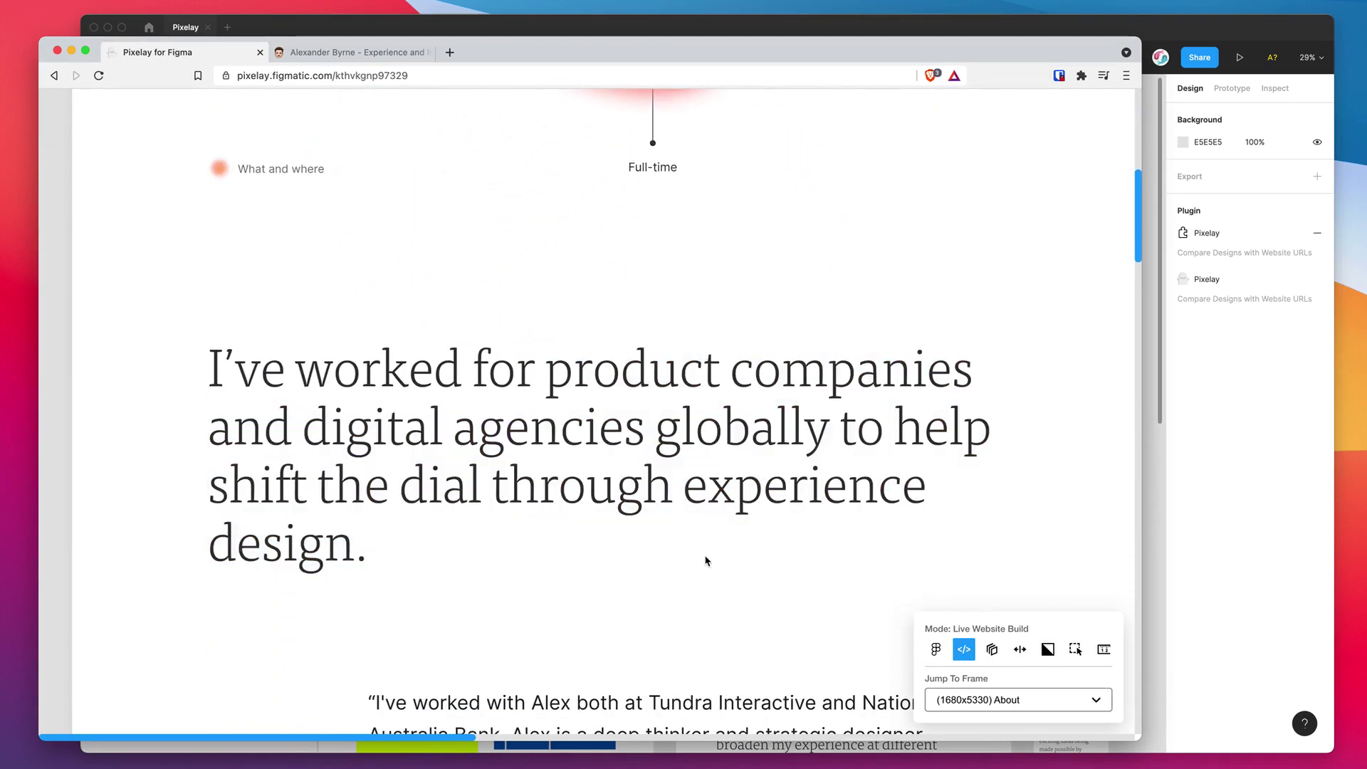
scroll(708, 558, down, 2)
drag(396, 543, 682, 628)
scroll(682, 627, up, 3)
scroll(682, 627, up, 15)
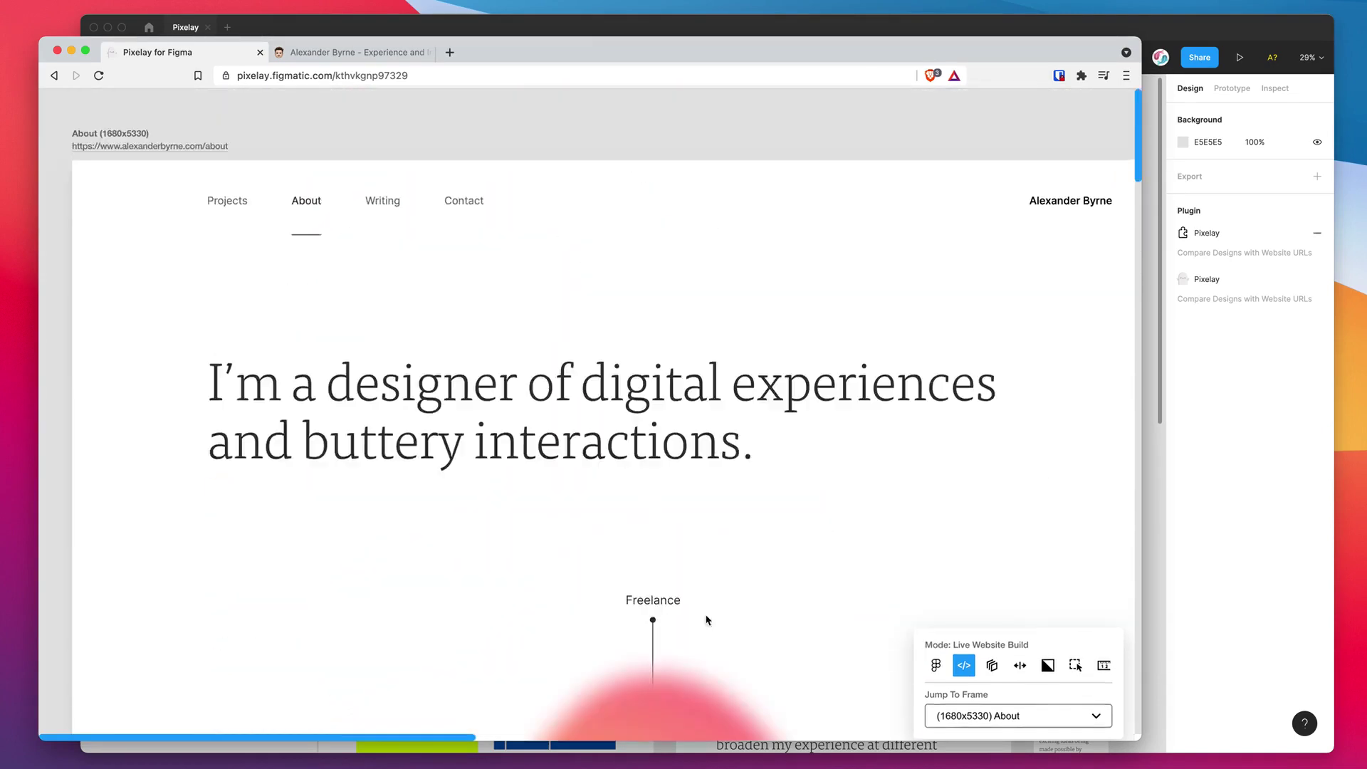
click(937, 651)
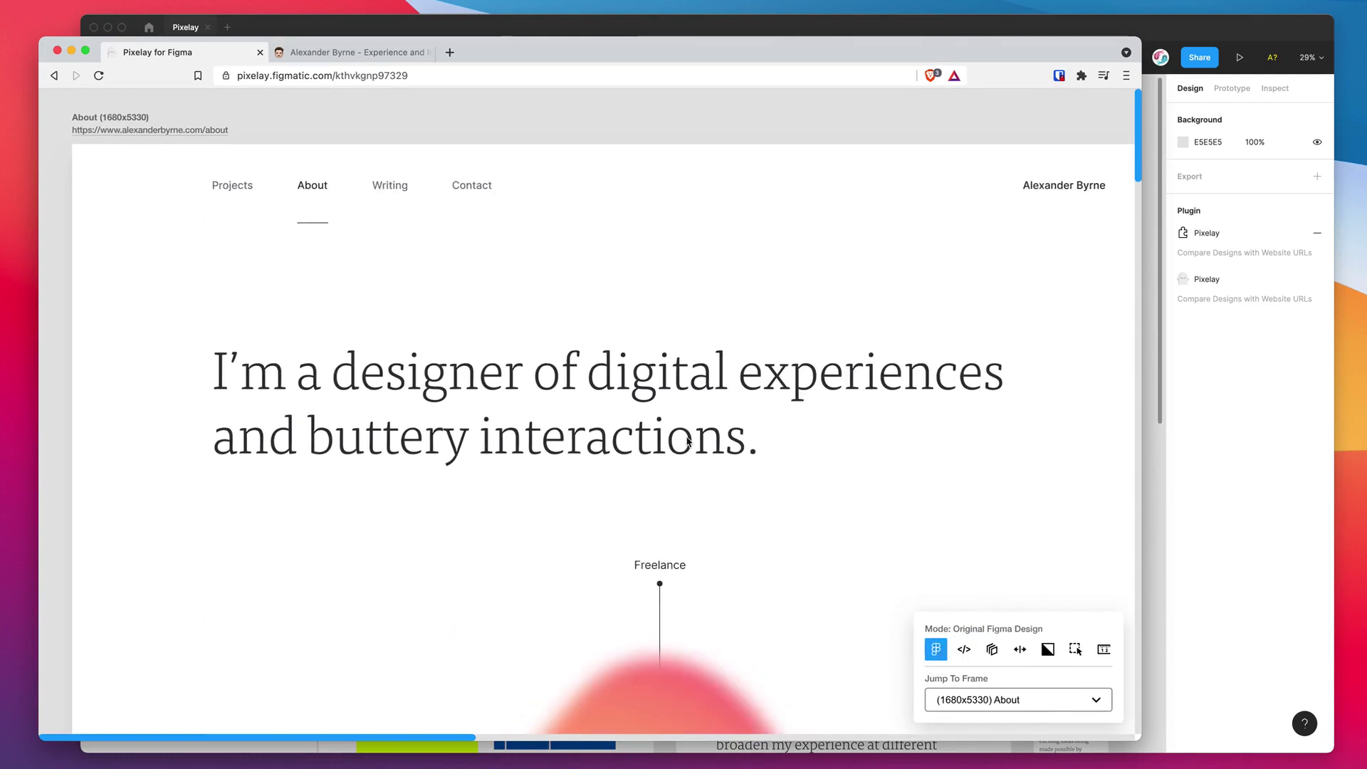
Set Transparent Overlay to about 60% opacity, then drag the split line in split-screen mode.
click(992, 650)
mouse_move(1006, 610)
mouse_down()
mouse_move(900, 601)
mouse_move(1109, 613)
mouse_move(943, 610)
mouse_move(1019, 610)
mouse_up()
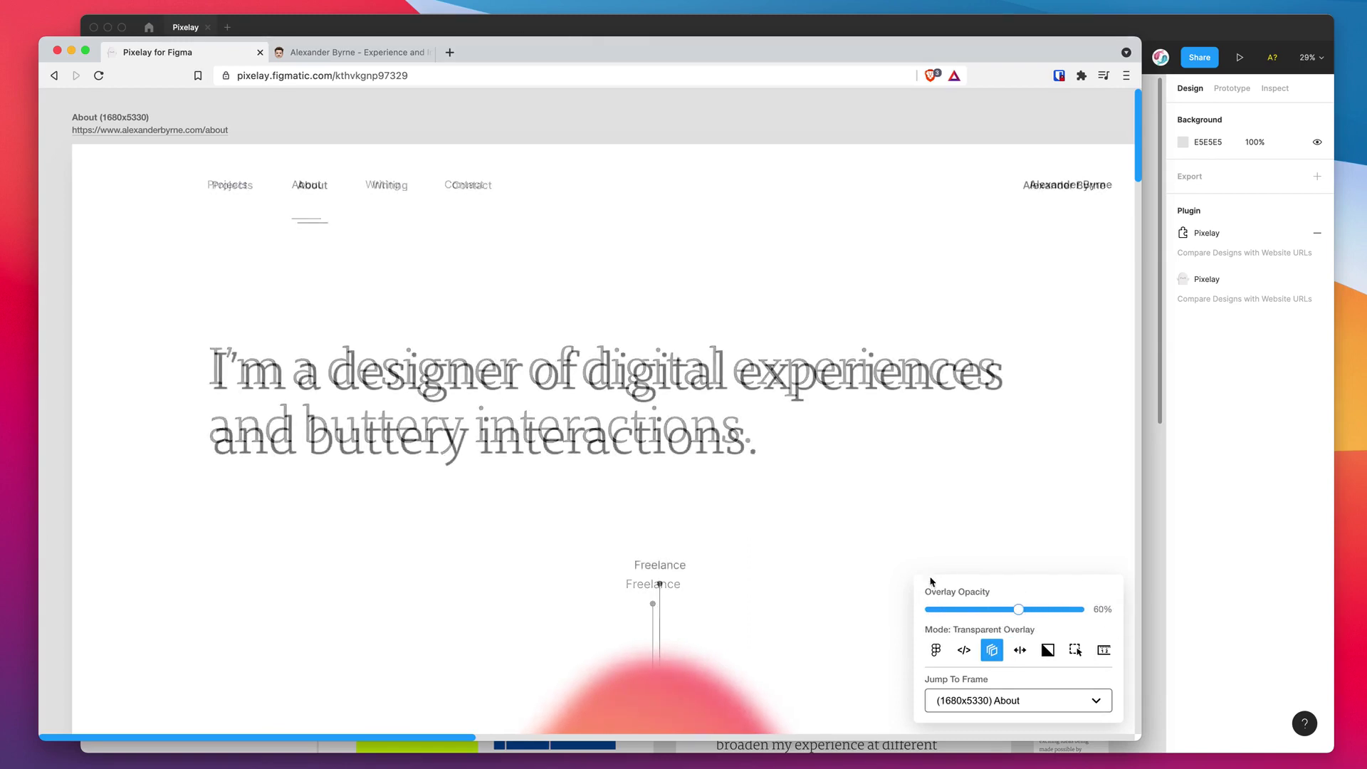
scroll(794, 521, right, 10)
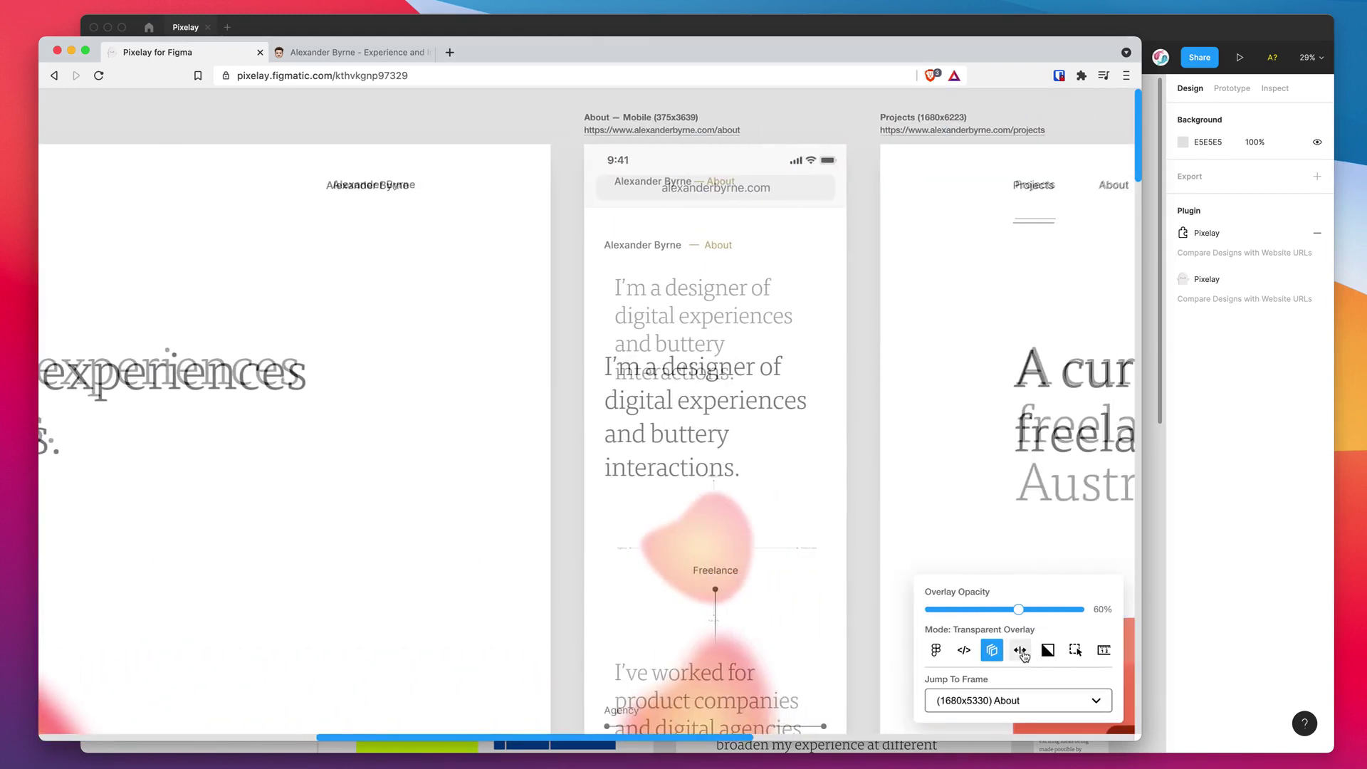
click(1020, 650)
scroll(781, 512, left, 7)
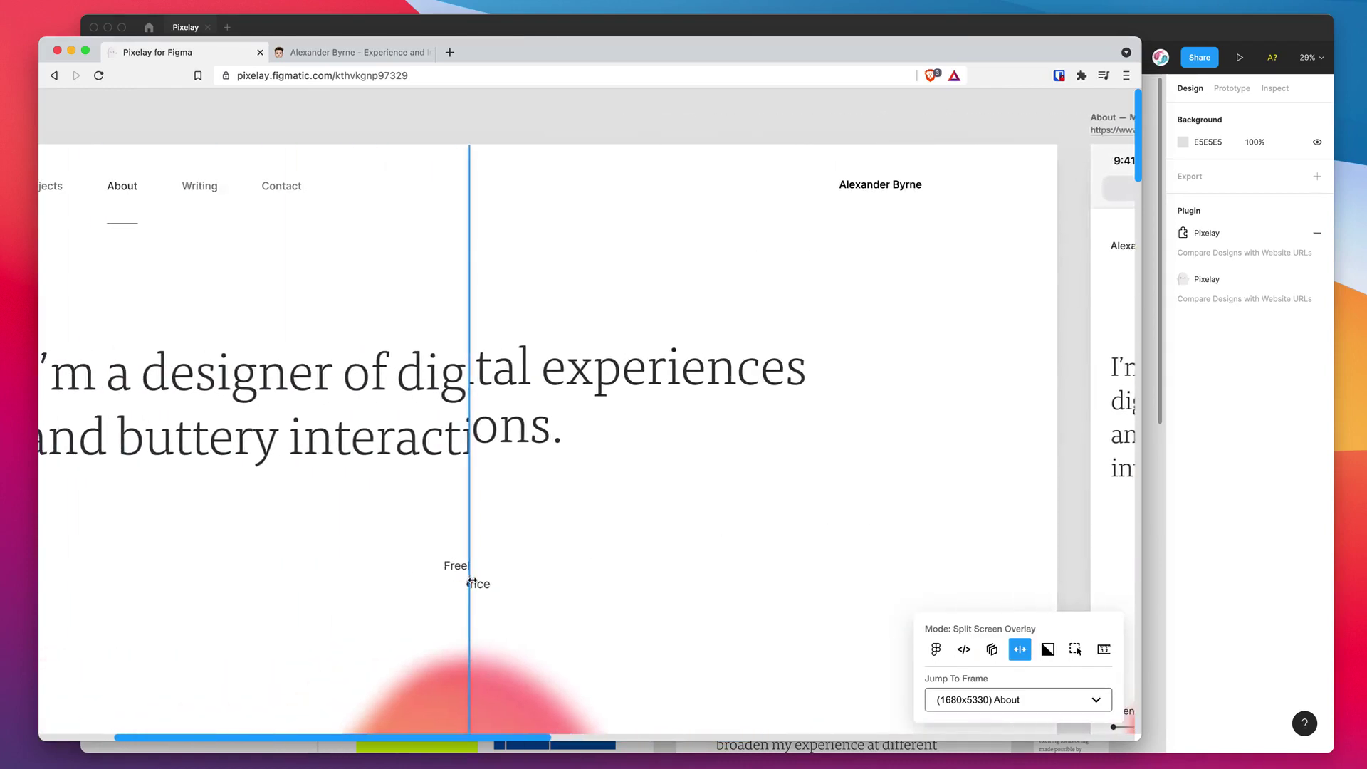
drag(471, 582, 757, 548)
Switch to Blend-Diff Overlay mode and raise the overlay opacity to 69%.
click(1046, 650)
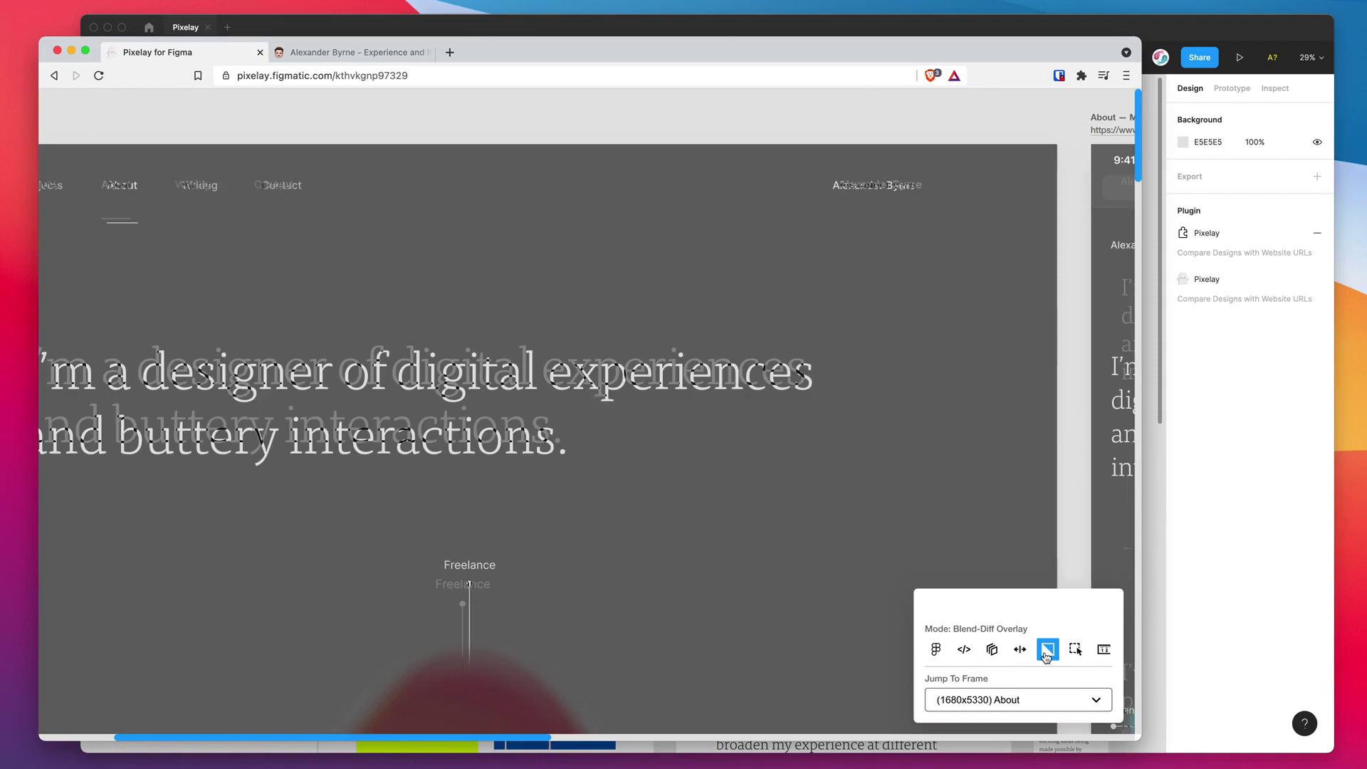
scroll(670, 580, left, 5)
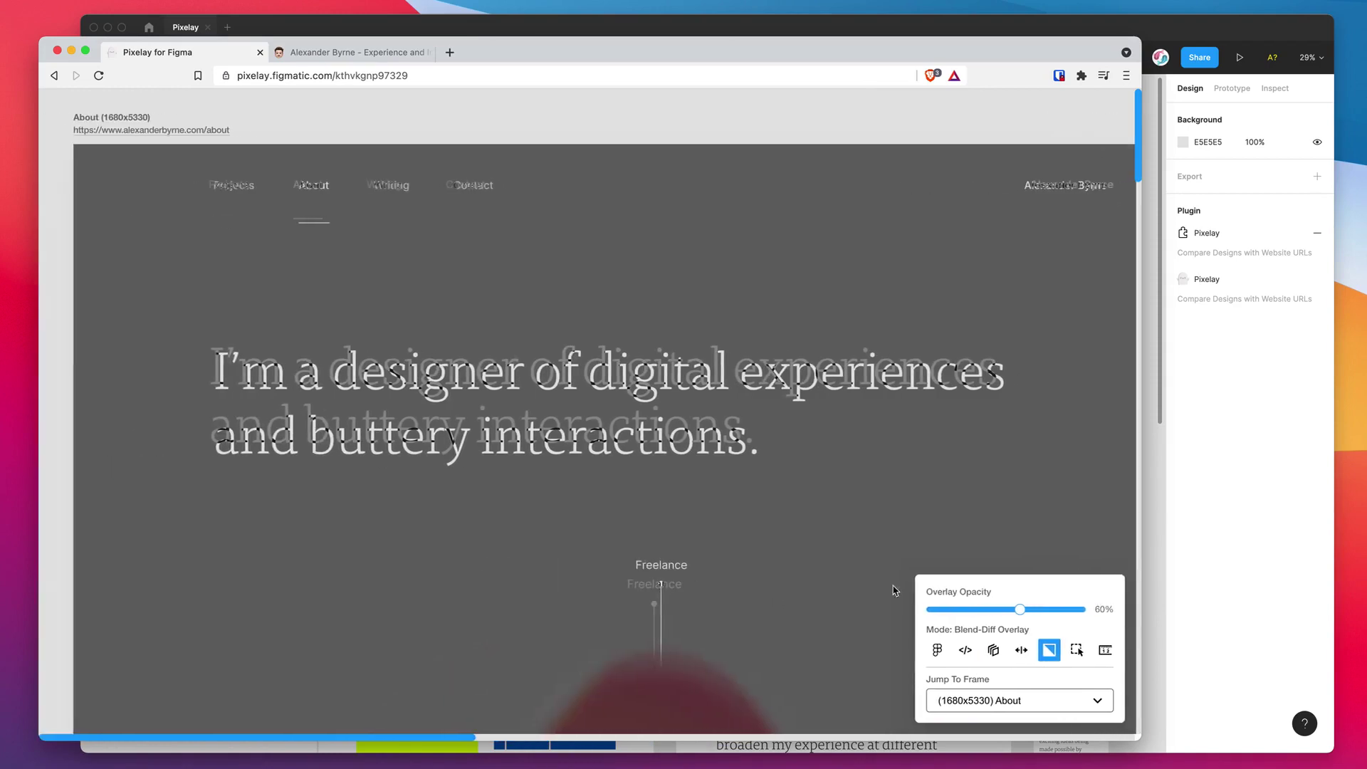
mouse_move(1019, 610)
mouse_down()
mouse_move(1068, 610)
mouse_move(982, 610)
mouse_move(1032, 610)
mouse_up()
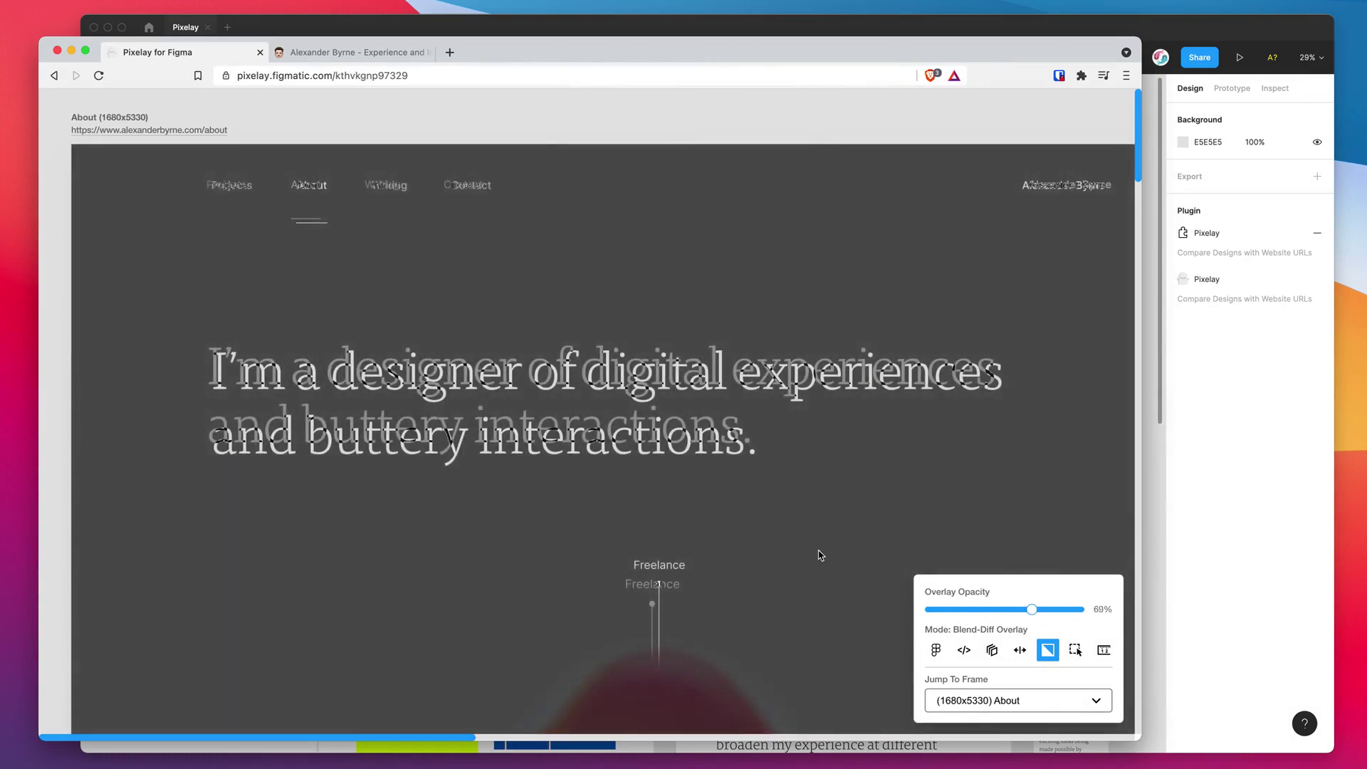
scroll(818, 552, right, 3)
scroll(783, 559, right, 5)
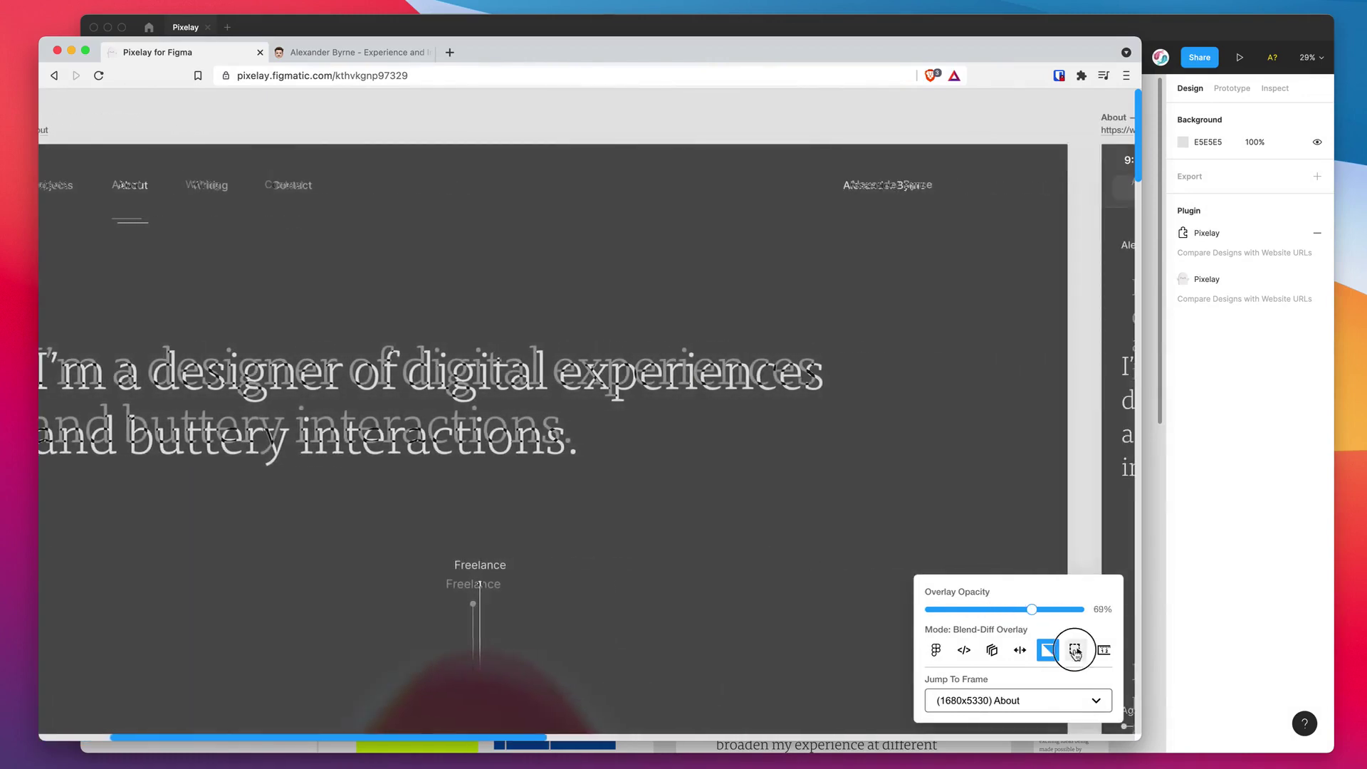
Drag the Draggable Overlay live site into line with the About headline and fine-tune opacity.
click(1075, 650)
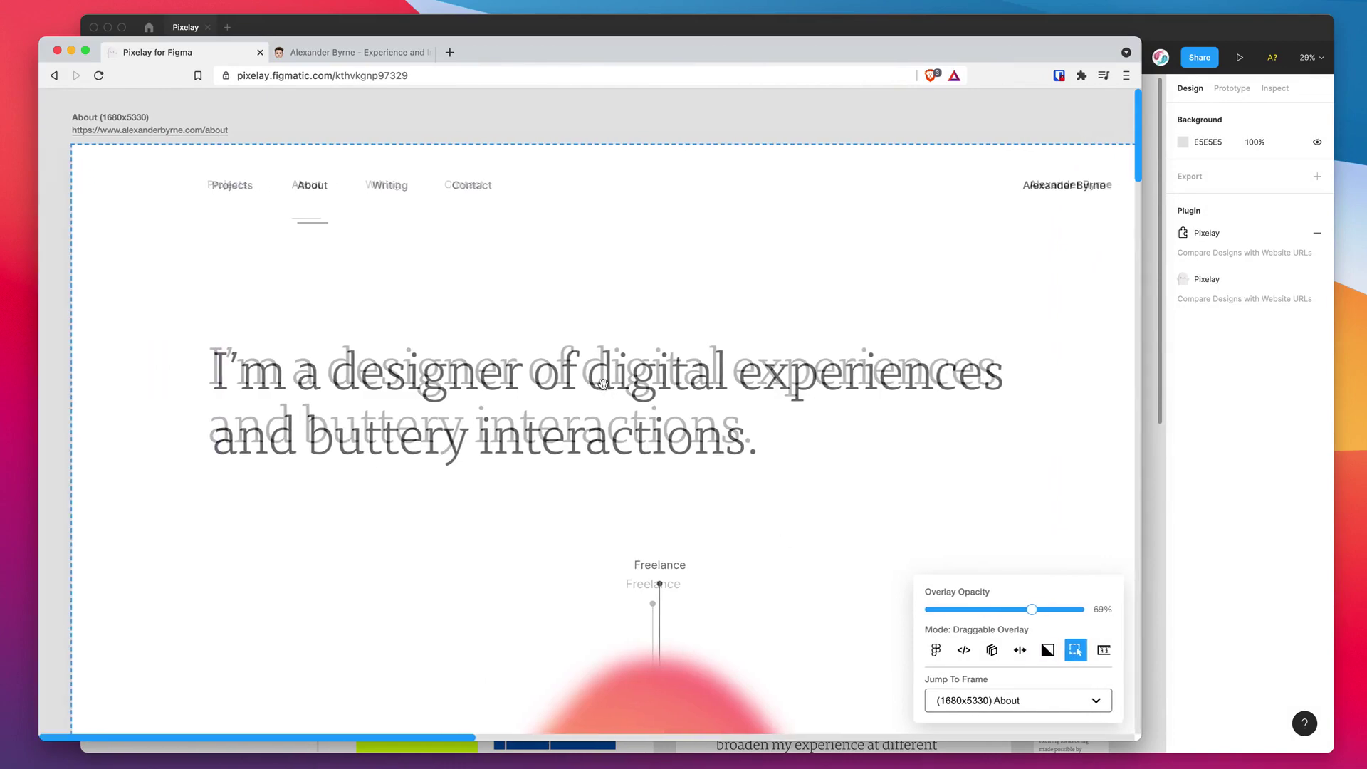
drag(602, 384, 589, 357)
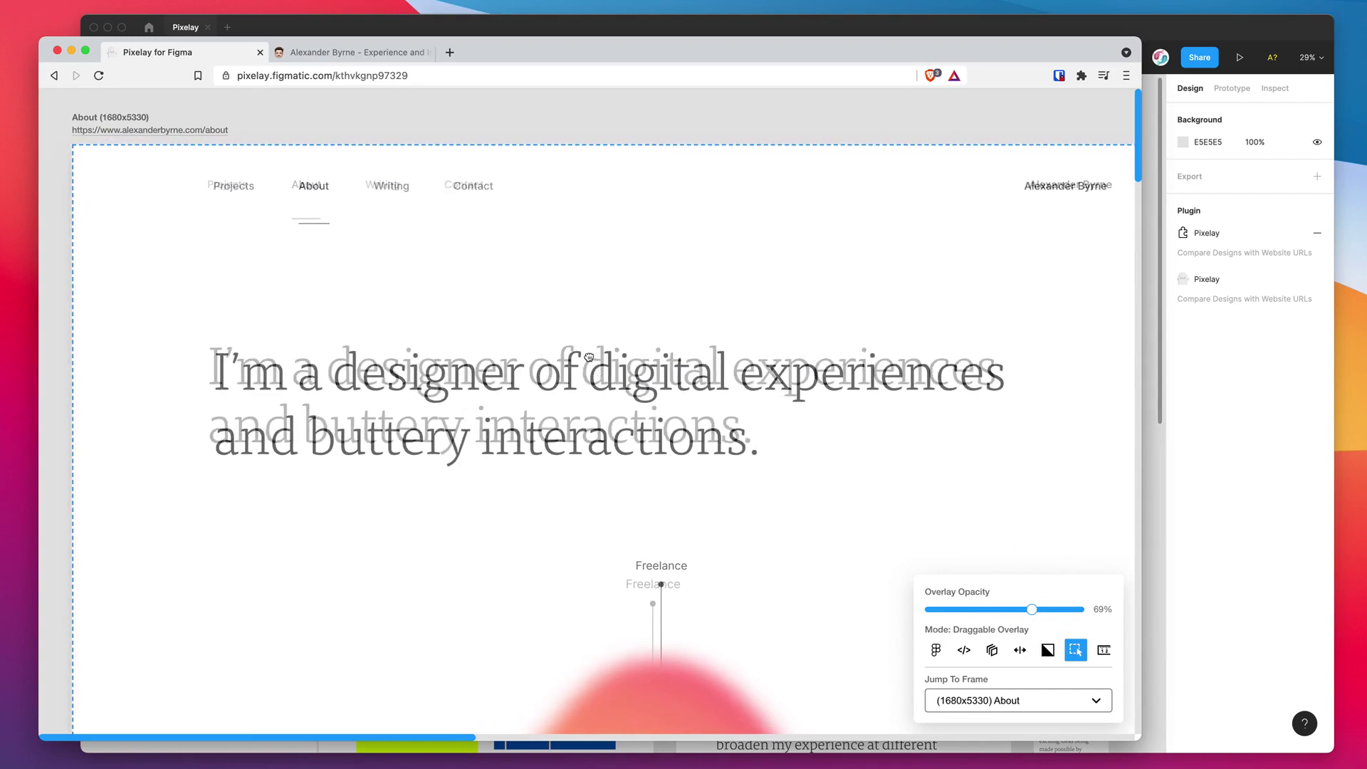
click(1102, 652)
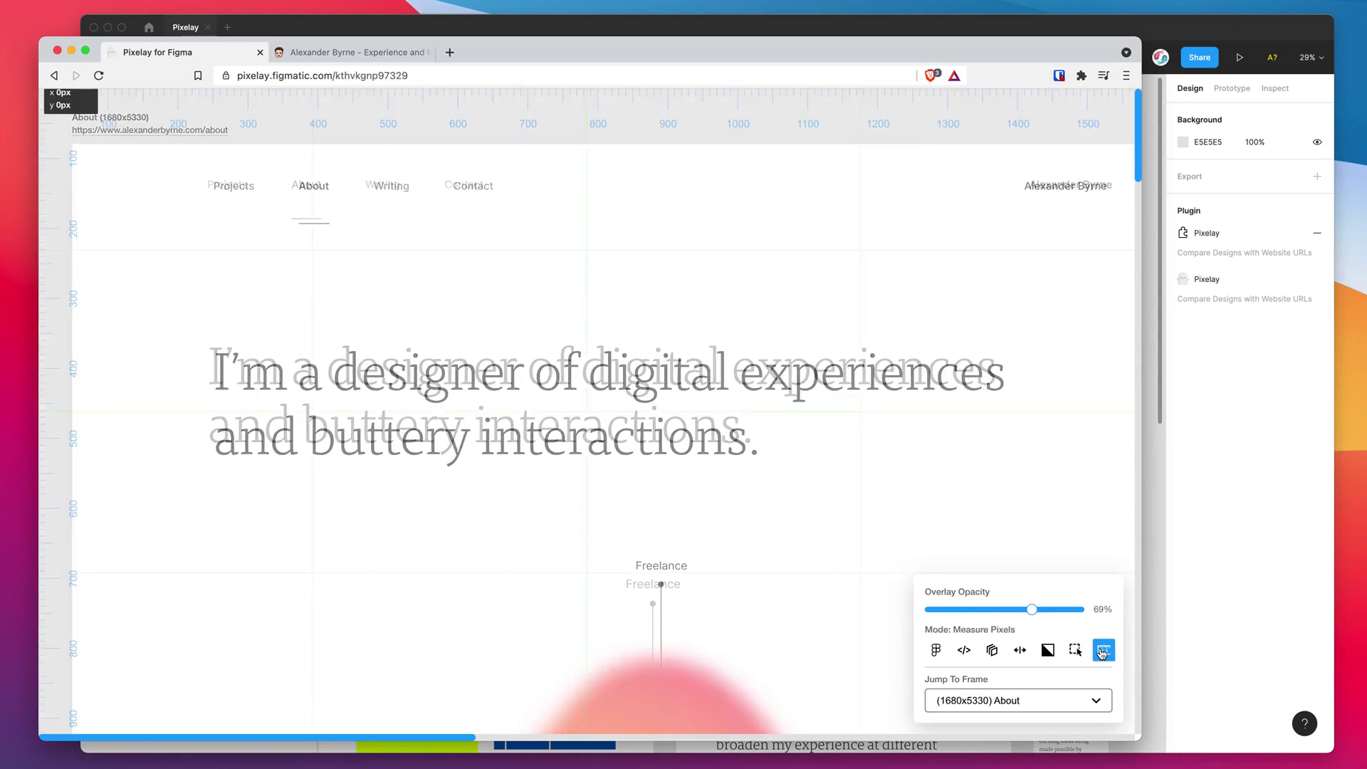
mouse_move(1031, 609)
mouse_down()
mouse_move(1008, 608)
mouse_move(1034, 609)
mouse_up()
Measure the offset between the two Freelance labels, then show only the Original Figma Design.
scroll(602, 435, down, 3)
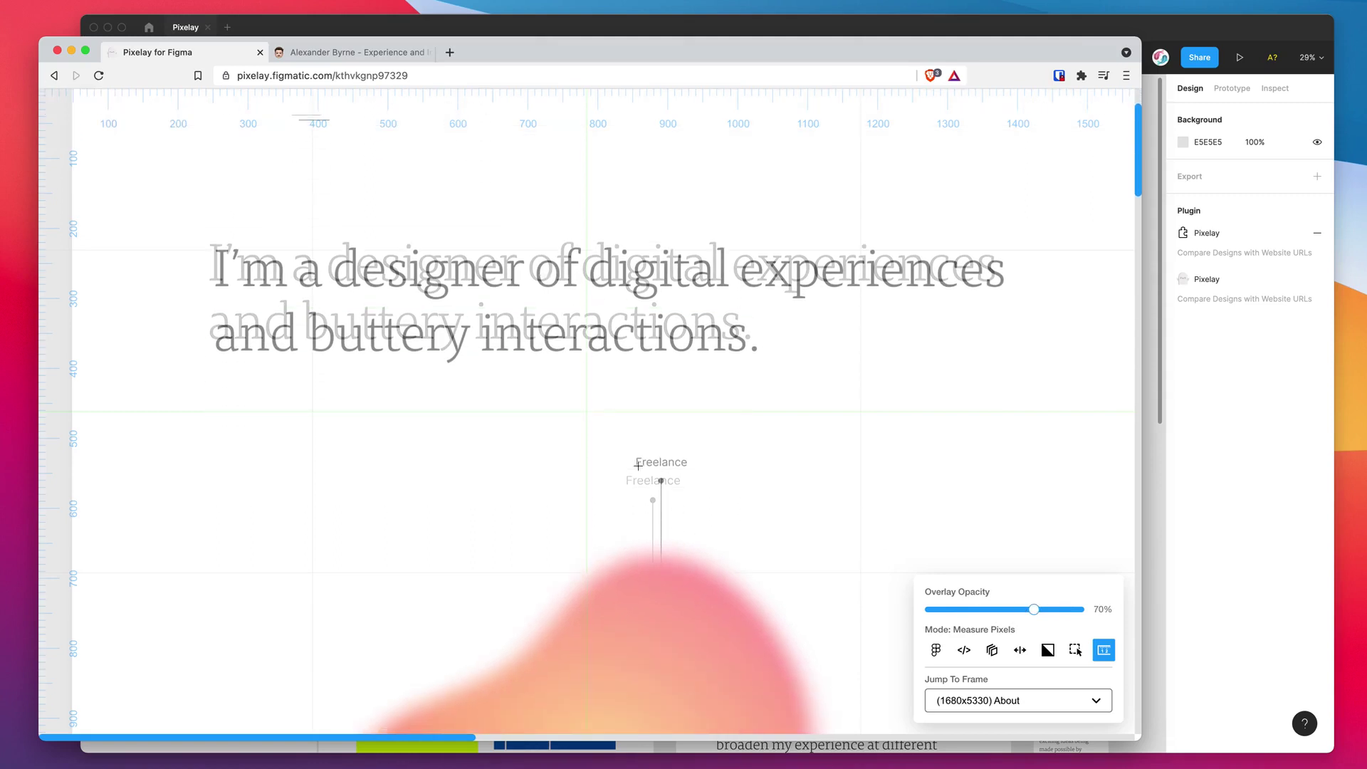
drag(637, 465, 634, 477)
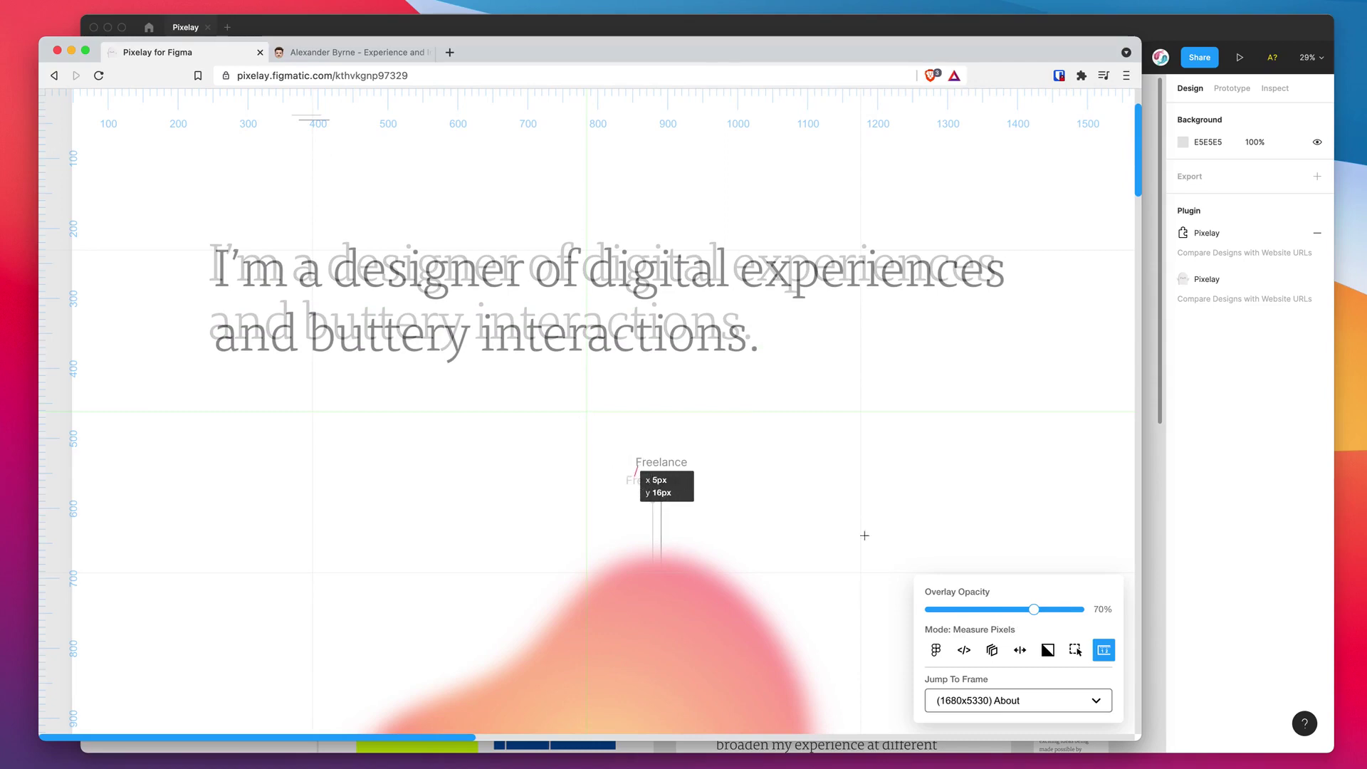
click(937, 649)
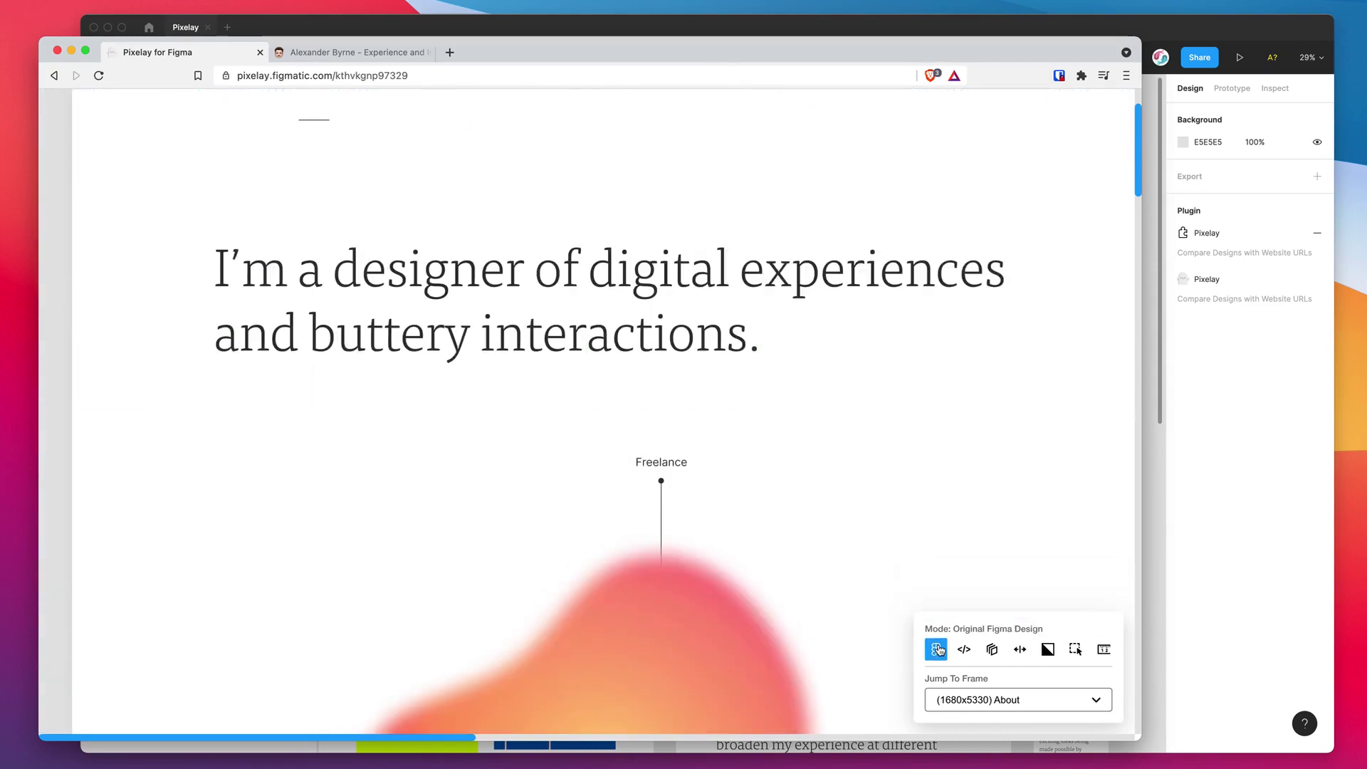
Jump to the About — Mobile frame, then to the Projects frame.
click(991, 701)
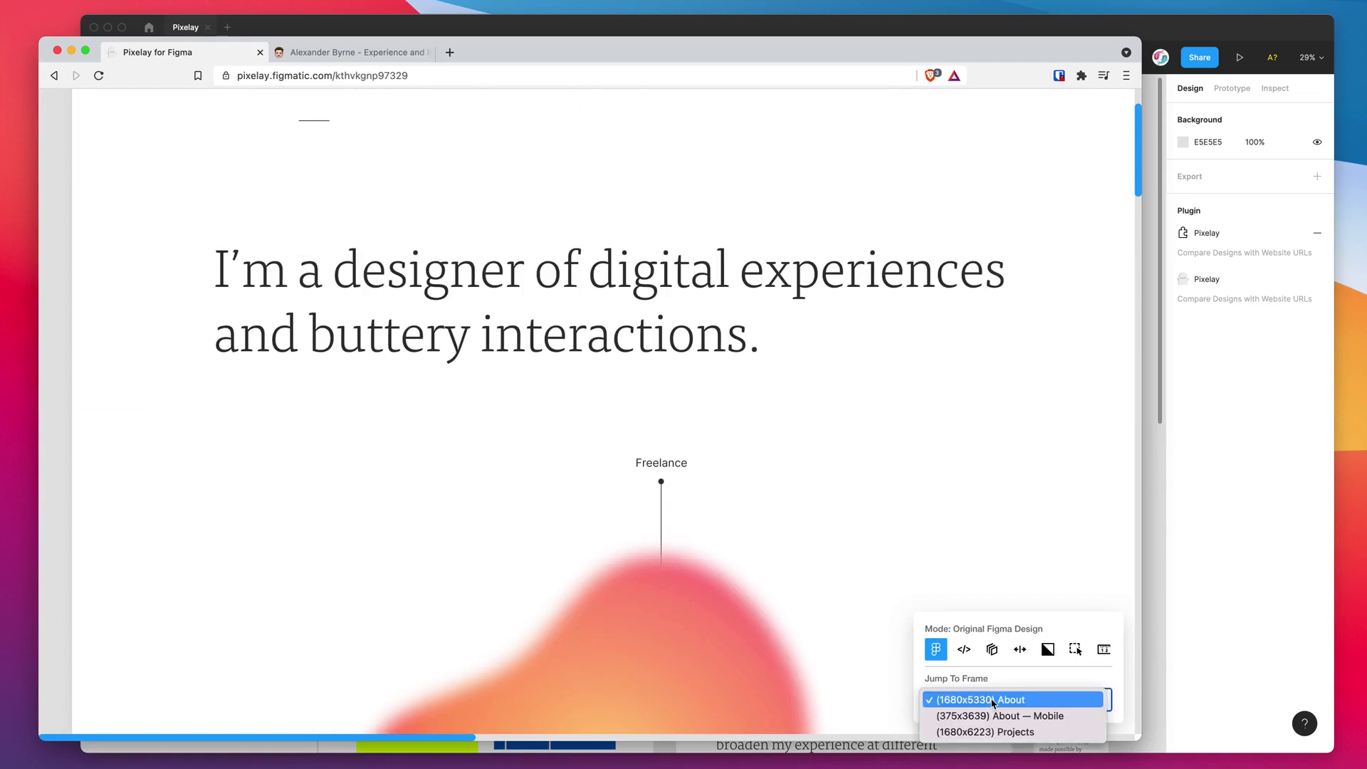
click(989, 716)
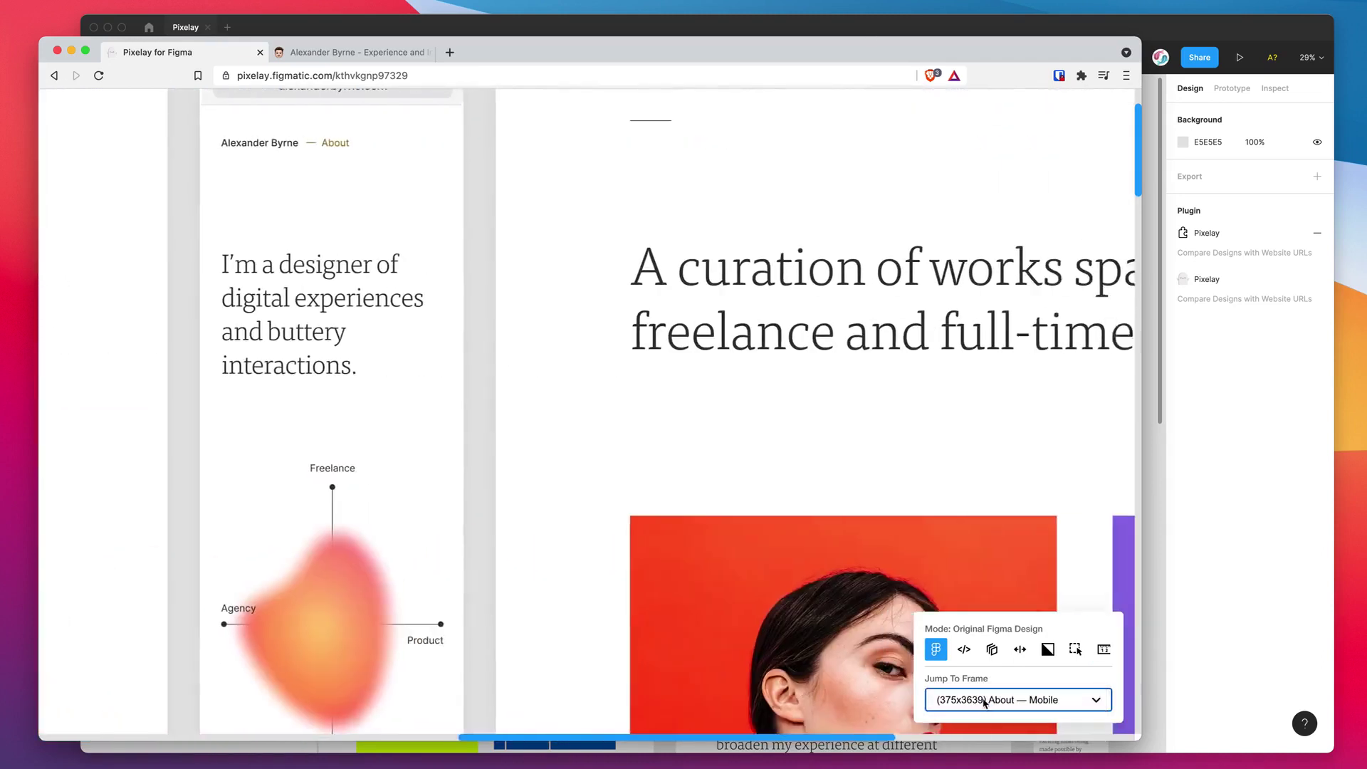
click(985, 703)
click(986, 718)
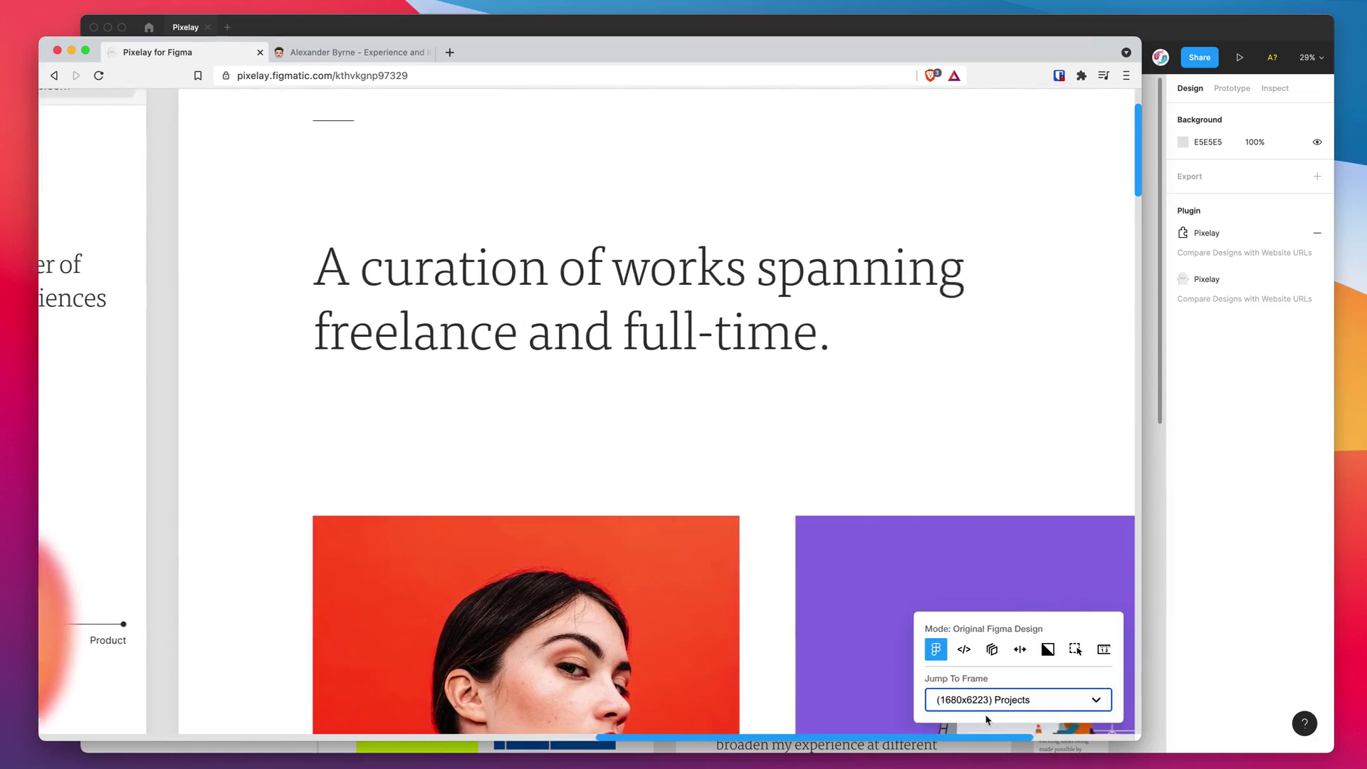
Switch to Transparent Overlay and revisit About — Mobile before returning to Projects.
click(991, 651)
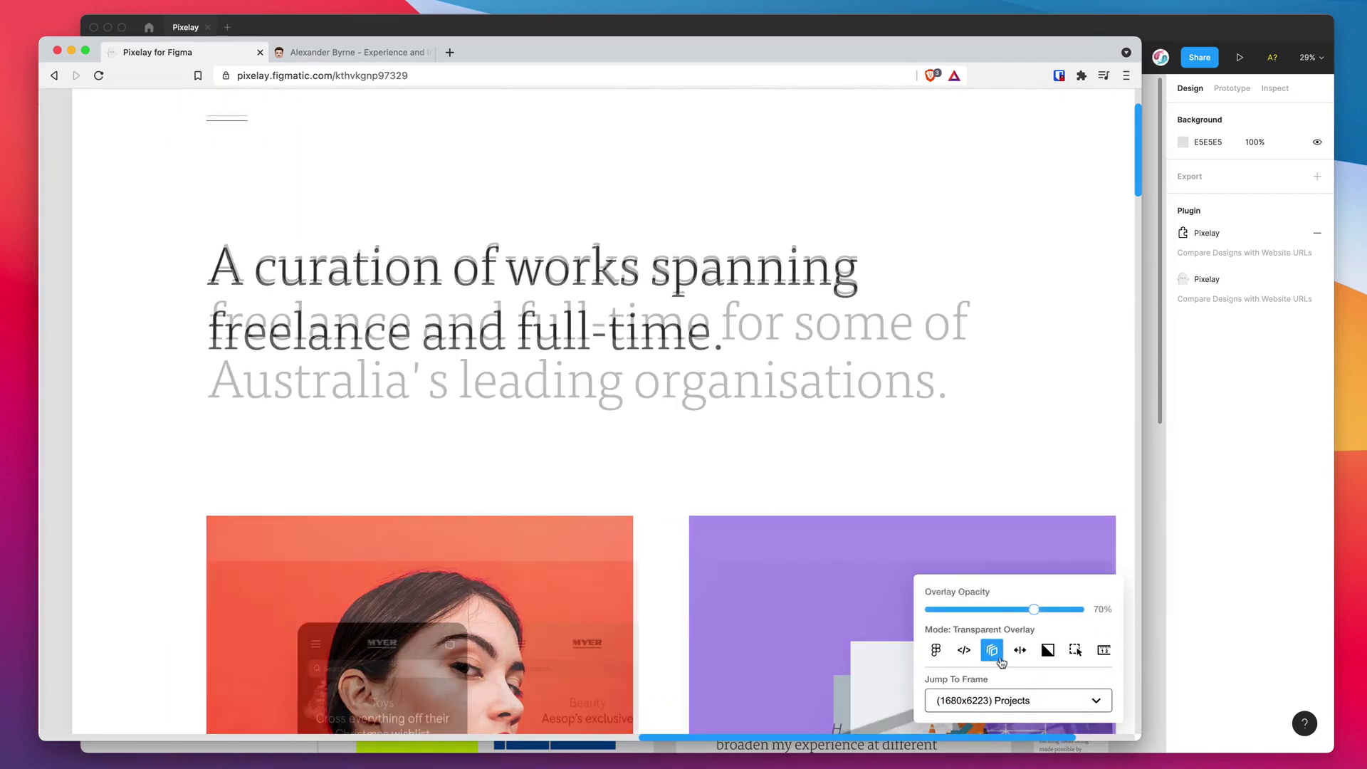
click(996, 710)
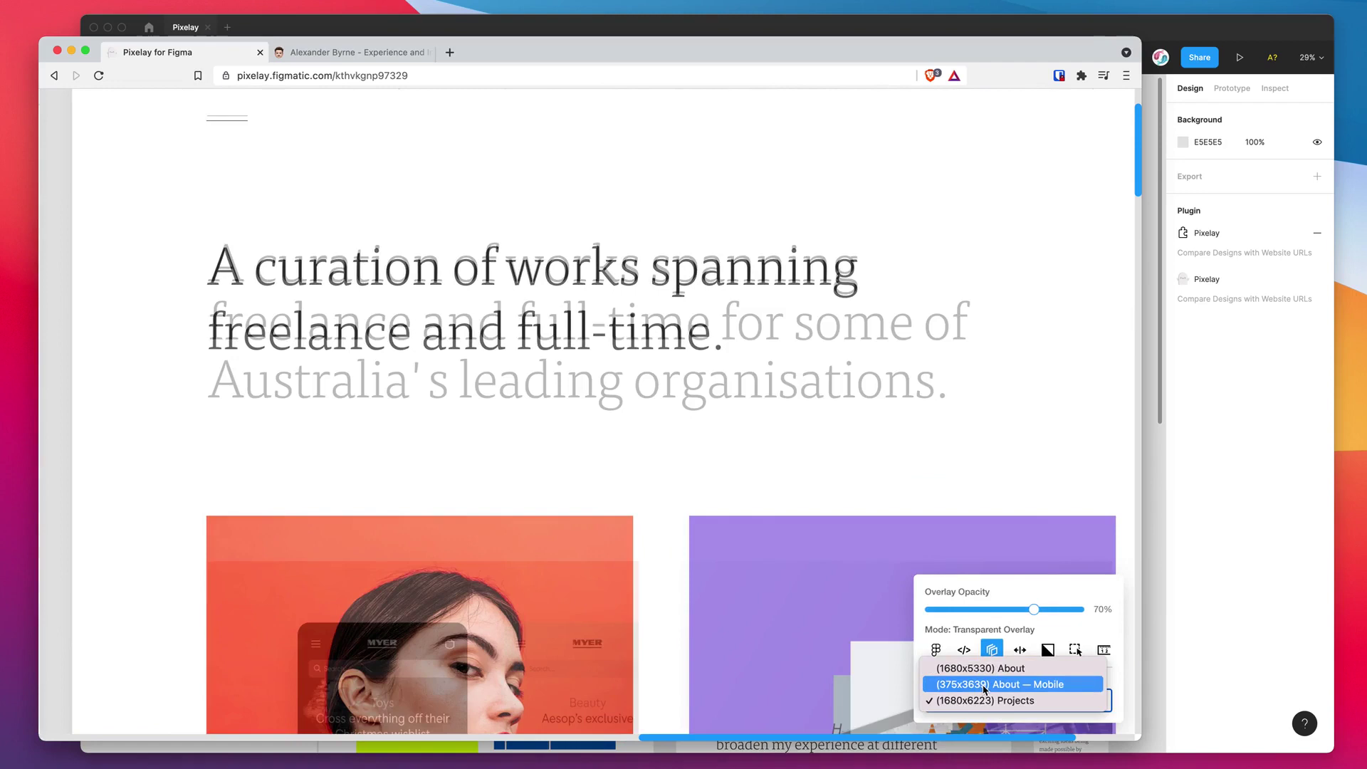
click(985, 685)
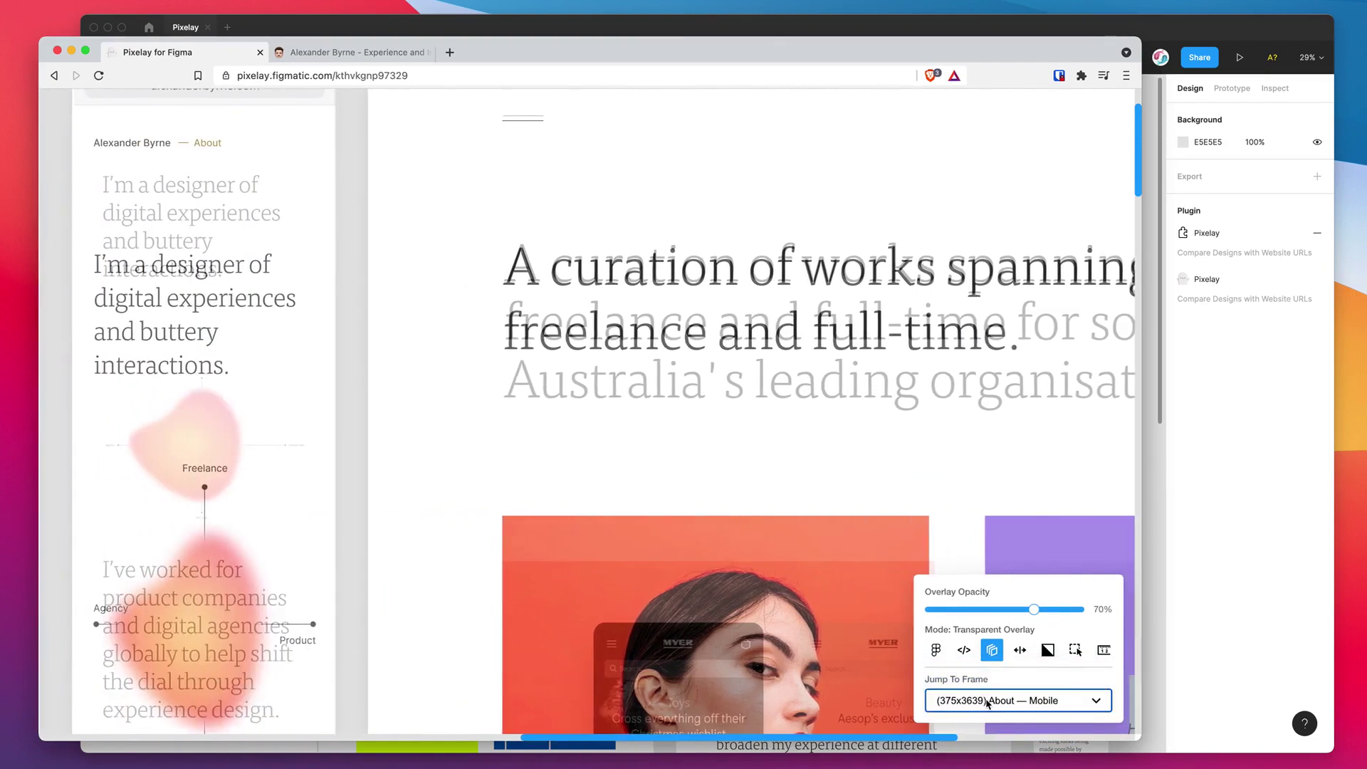
click(984, 701)
click(984, 717)
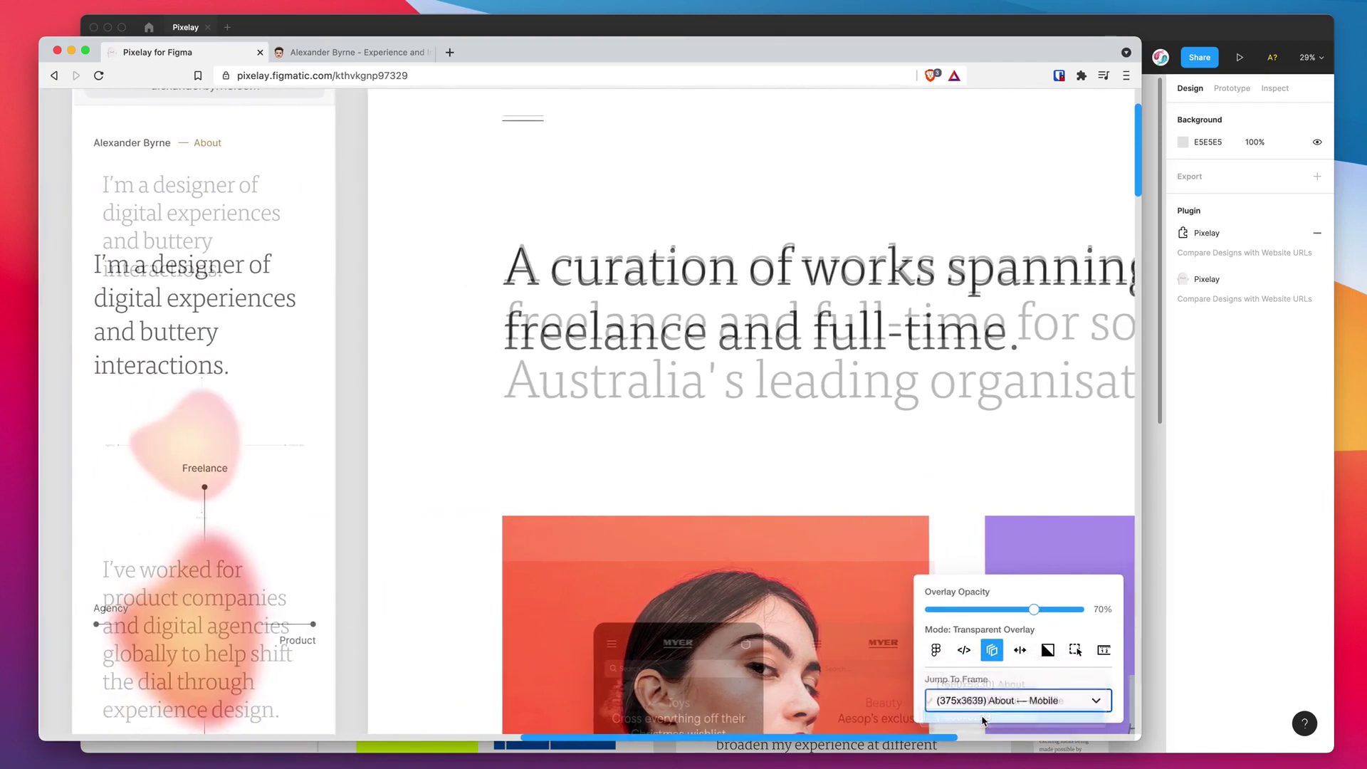
Scroll through the Projects (1680x6223) frame overlaid on the live site at 70% opacity.
scroll(692, 335, down, 15)
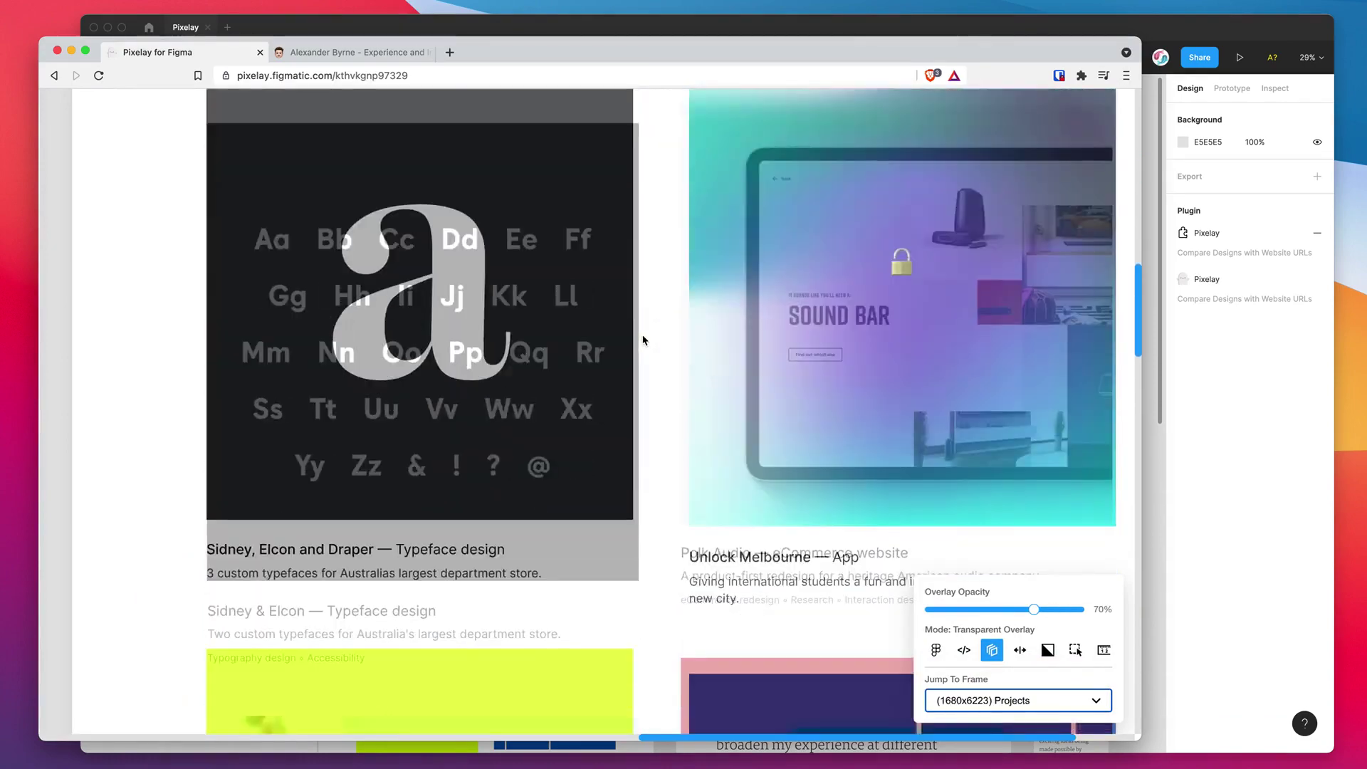
scroll(665, 368, down, 12)
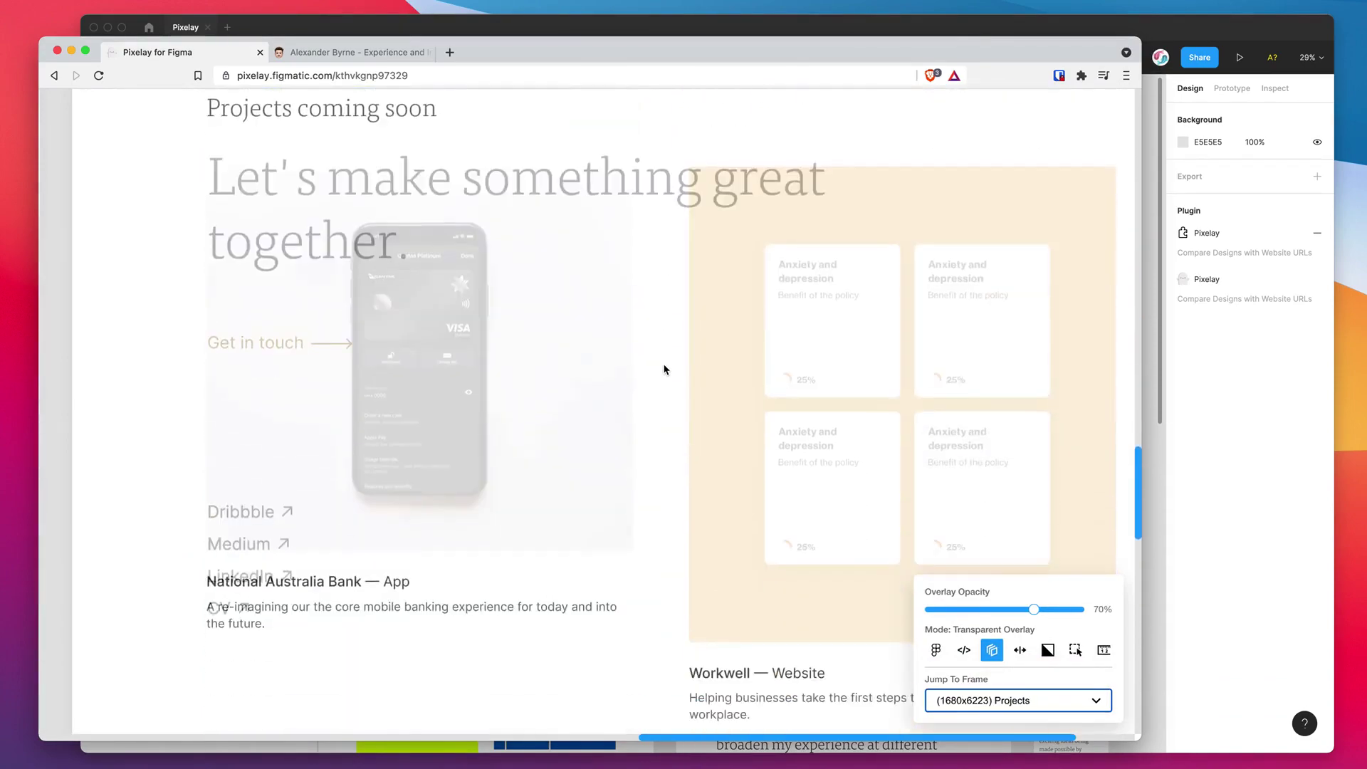
scroll(665, 369, down, 10)
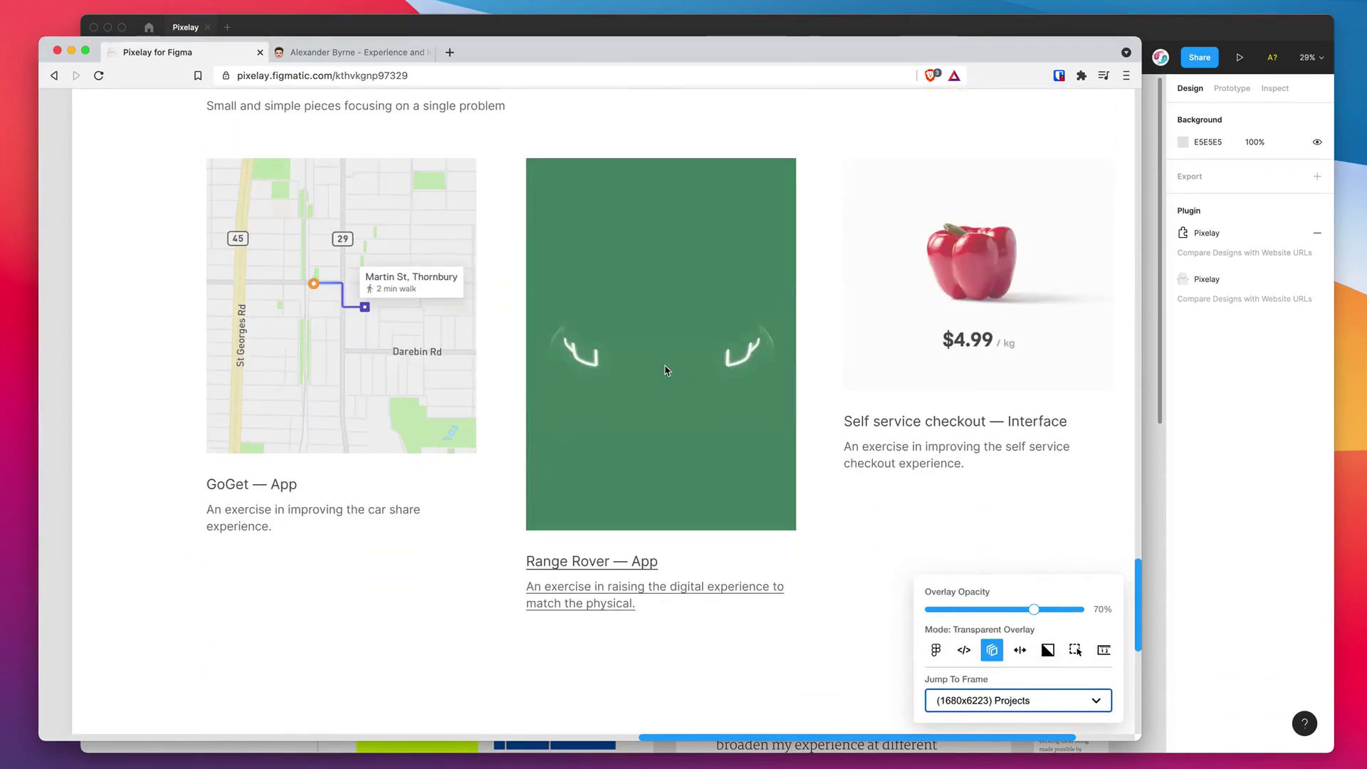
scroll(664, 364, down, 3)
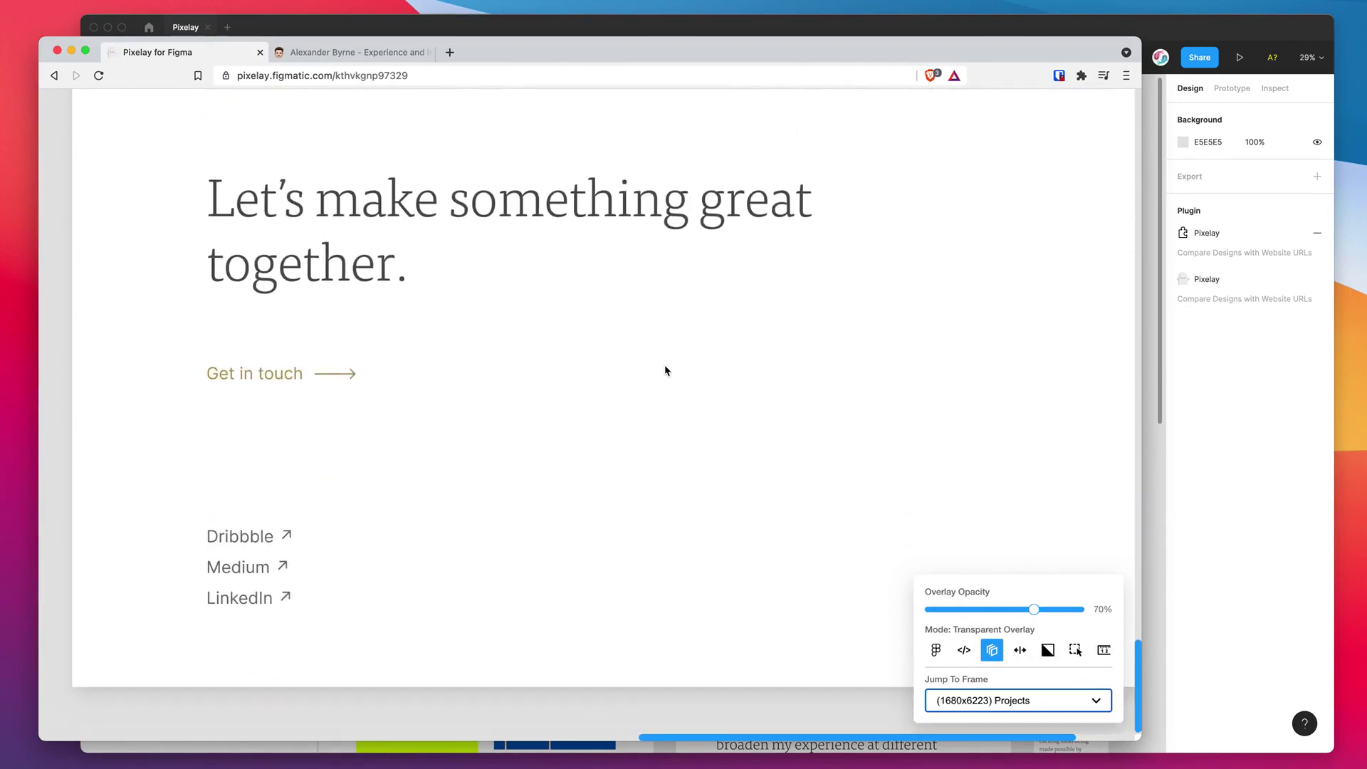
scroll(665, 364, up, 15)
scroll(662, 347, up, 15)
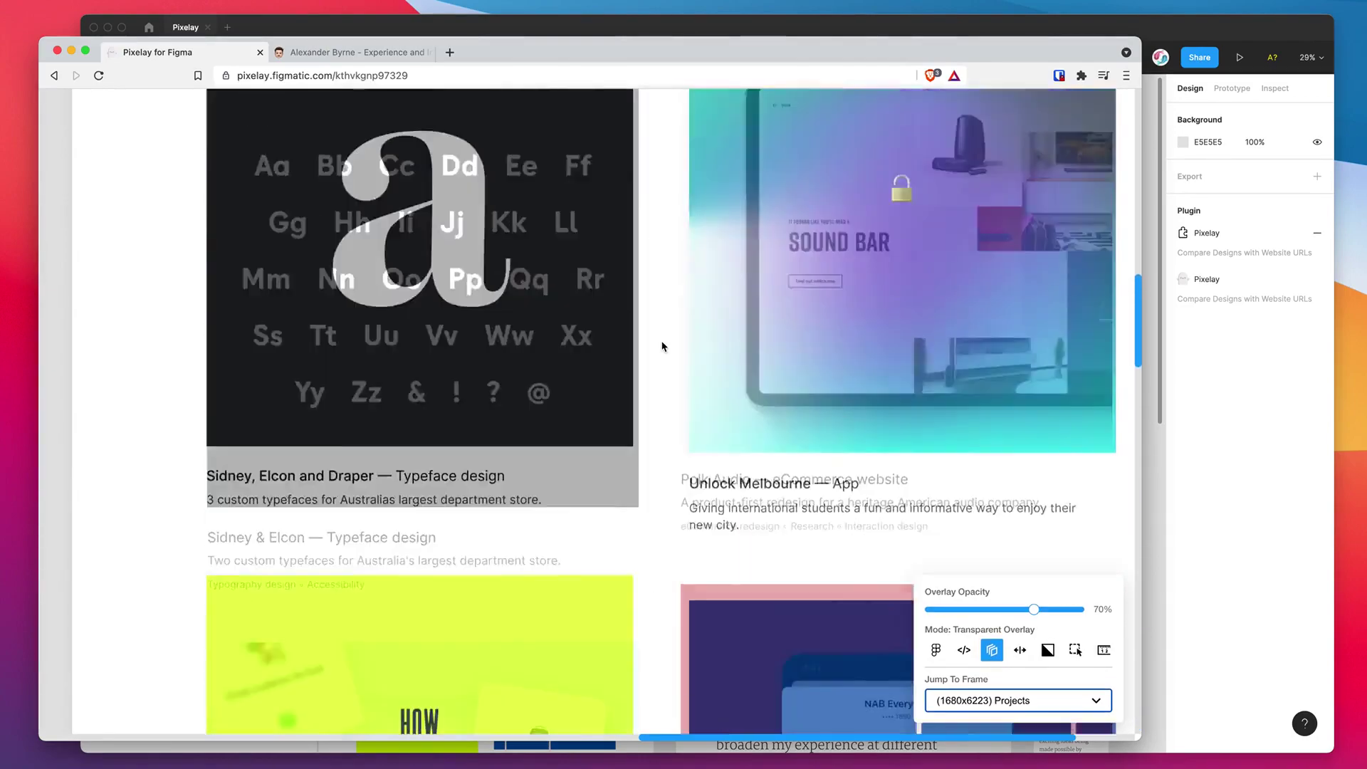
scroll(662, 347, left, 5)
scroll(662, 346, right, 5)
scroll(663, 345, down, 15)
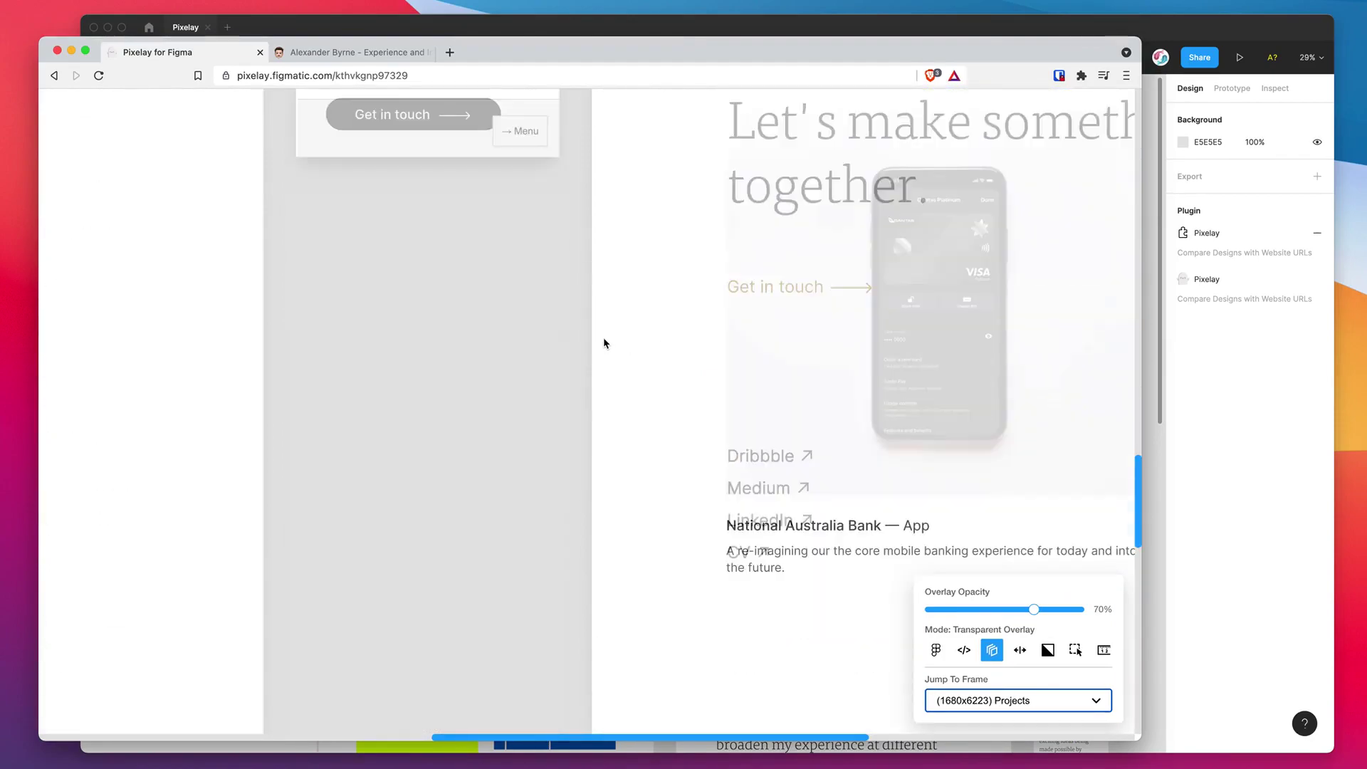
scroll(640, 366, down, 10)
scroll(640, 366, right, 5)
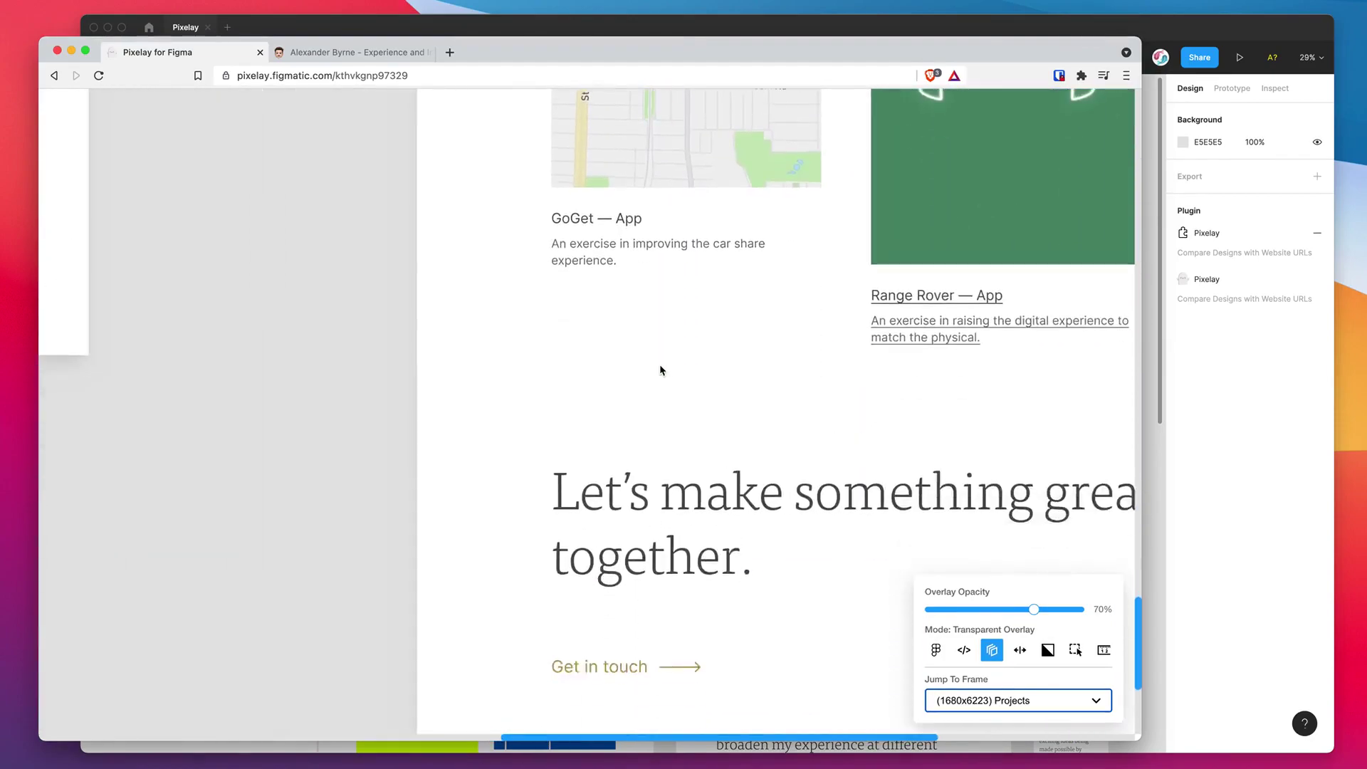
scroll(669, 372, right, 5)
scroll(678, 372, down, 5)
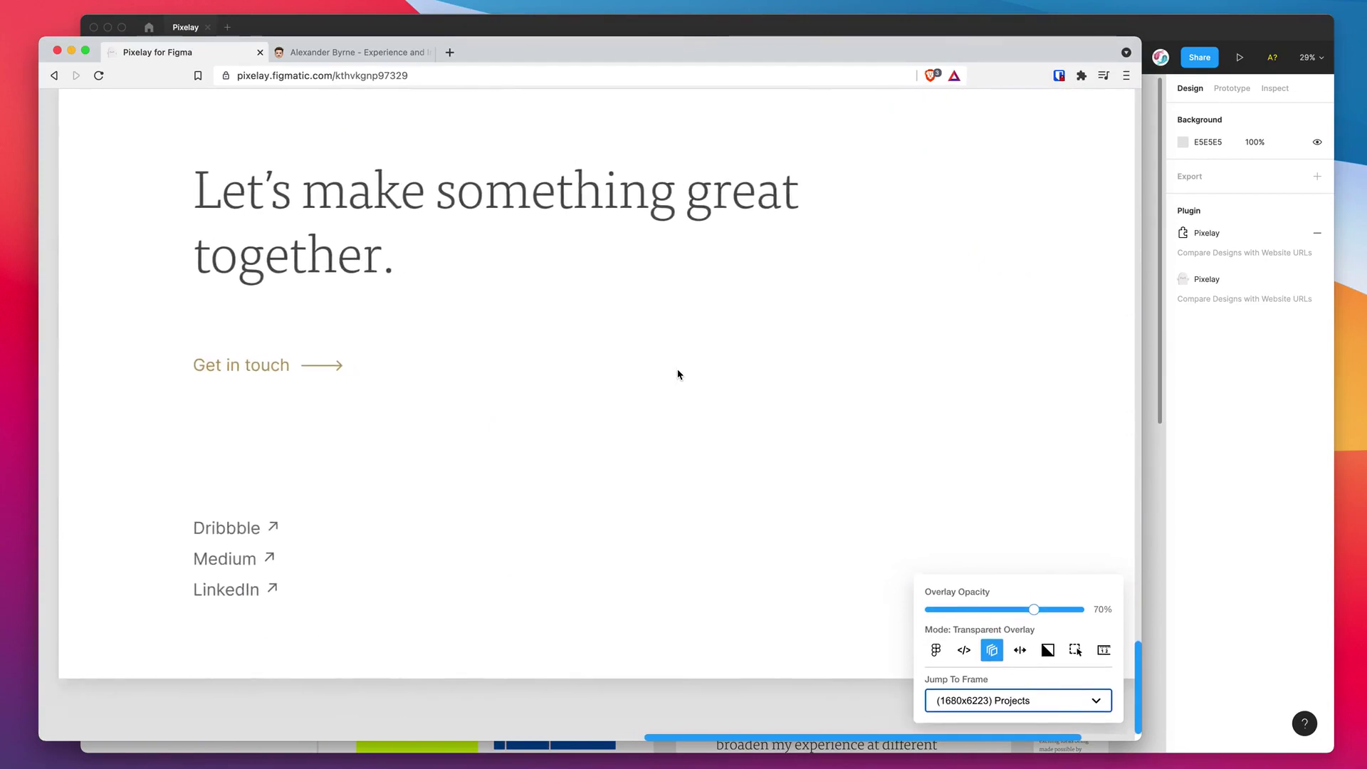
scroll(678, 374, left, 10)
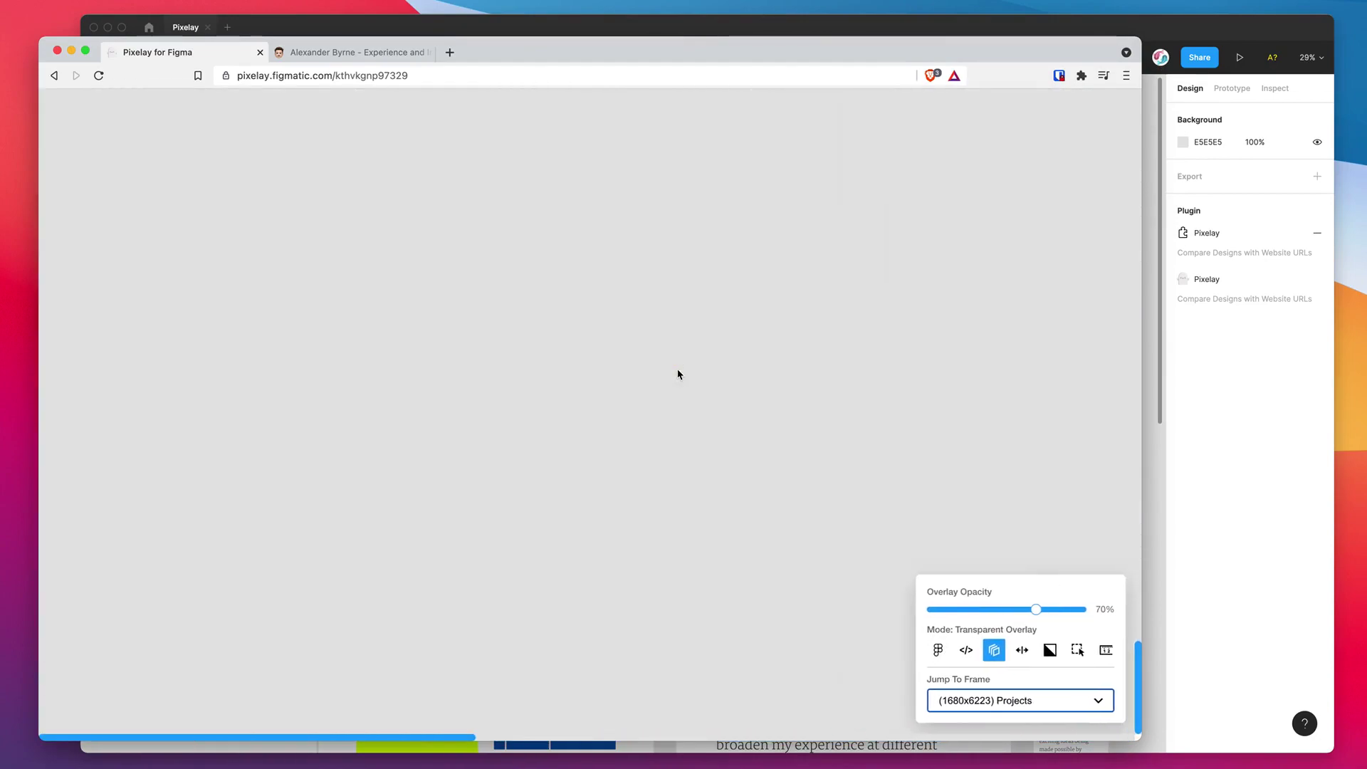
scroll(678, 374, right, 5)
scroll(683, 371, up, 10)
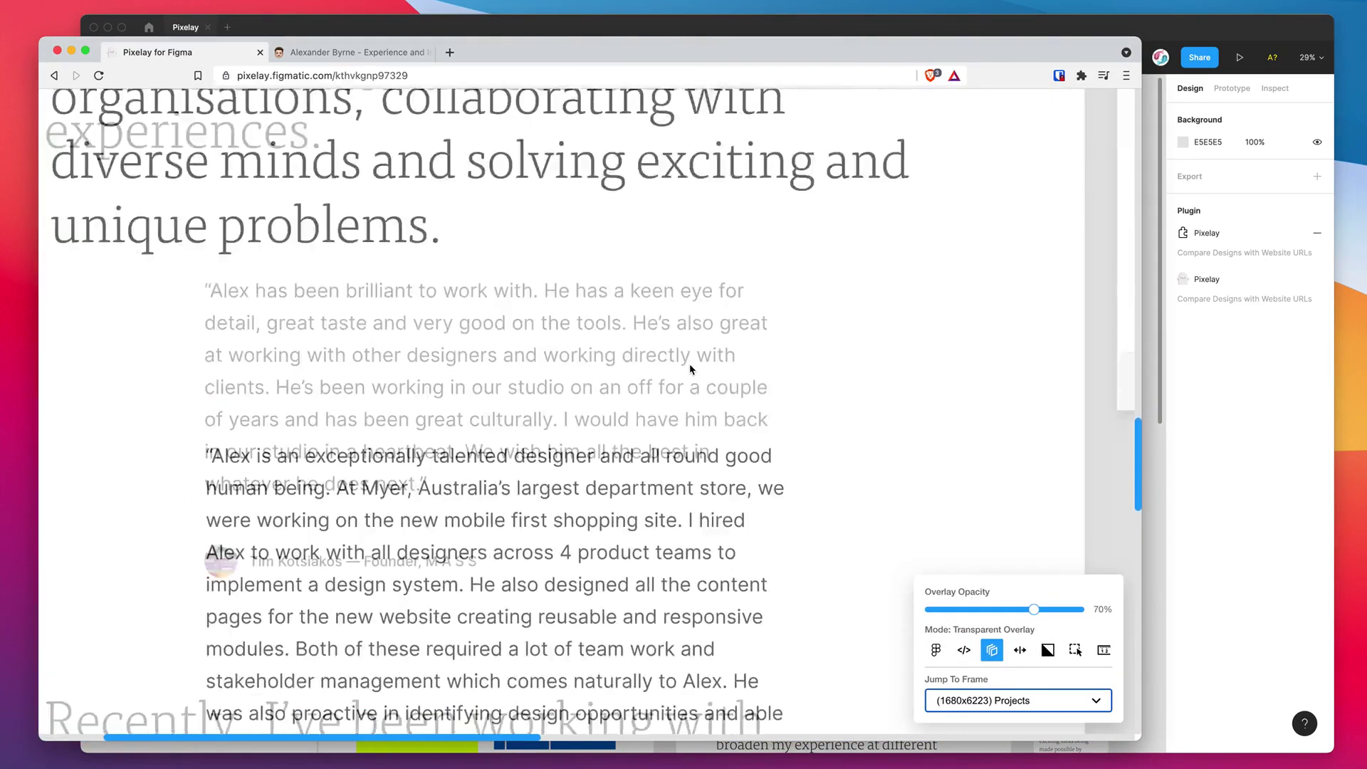
scroll(689, 369, up, 10)
scroll(694, 370, left, 2)
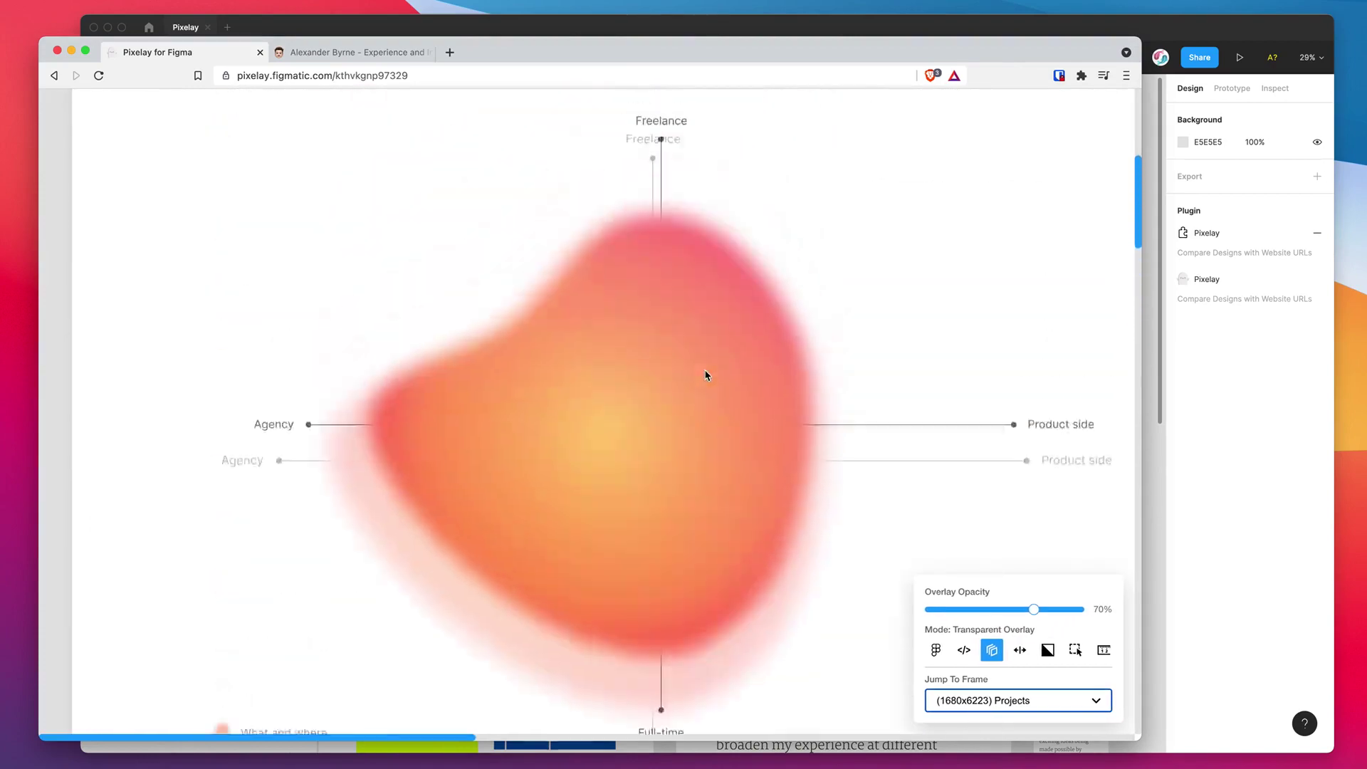
scroll(705, 375, up, 8)
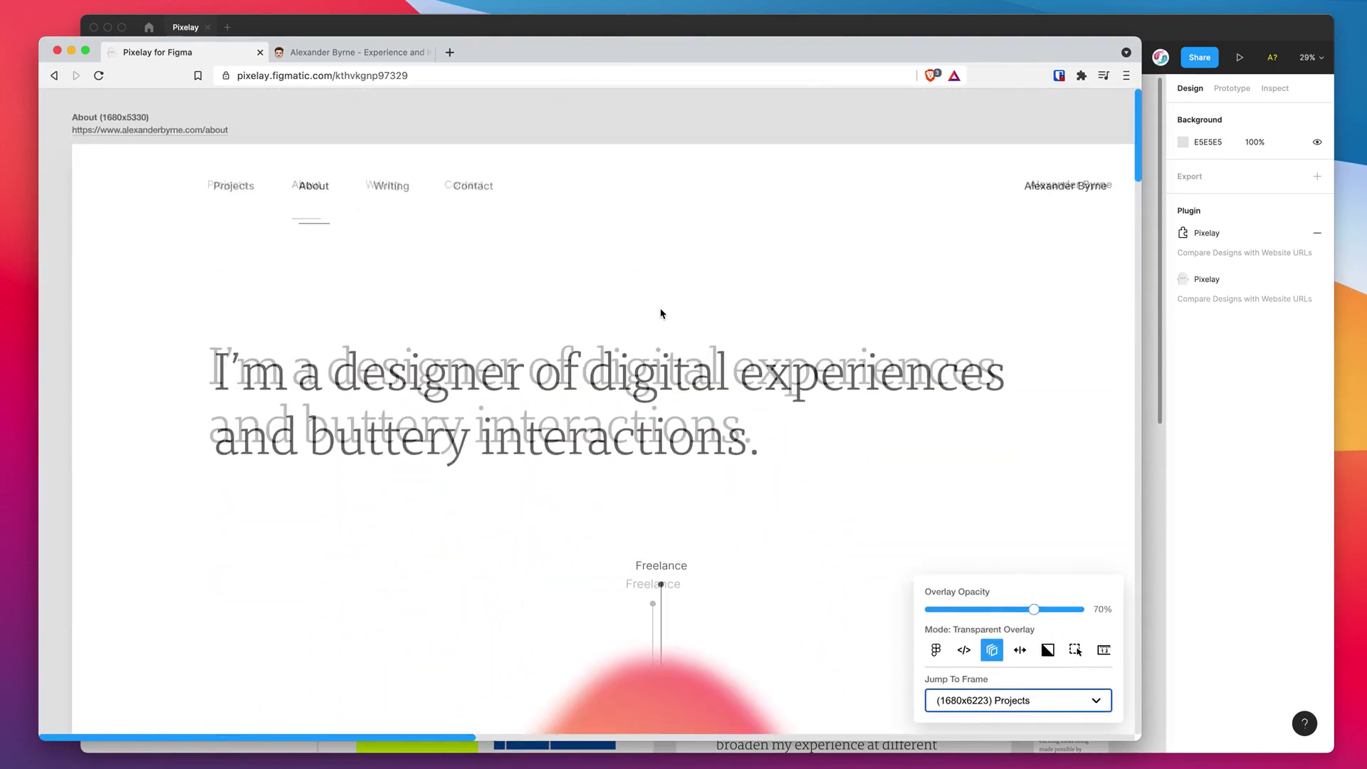
scroll(660, 314, right, 15)
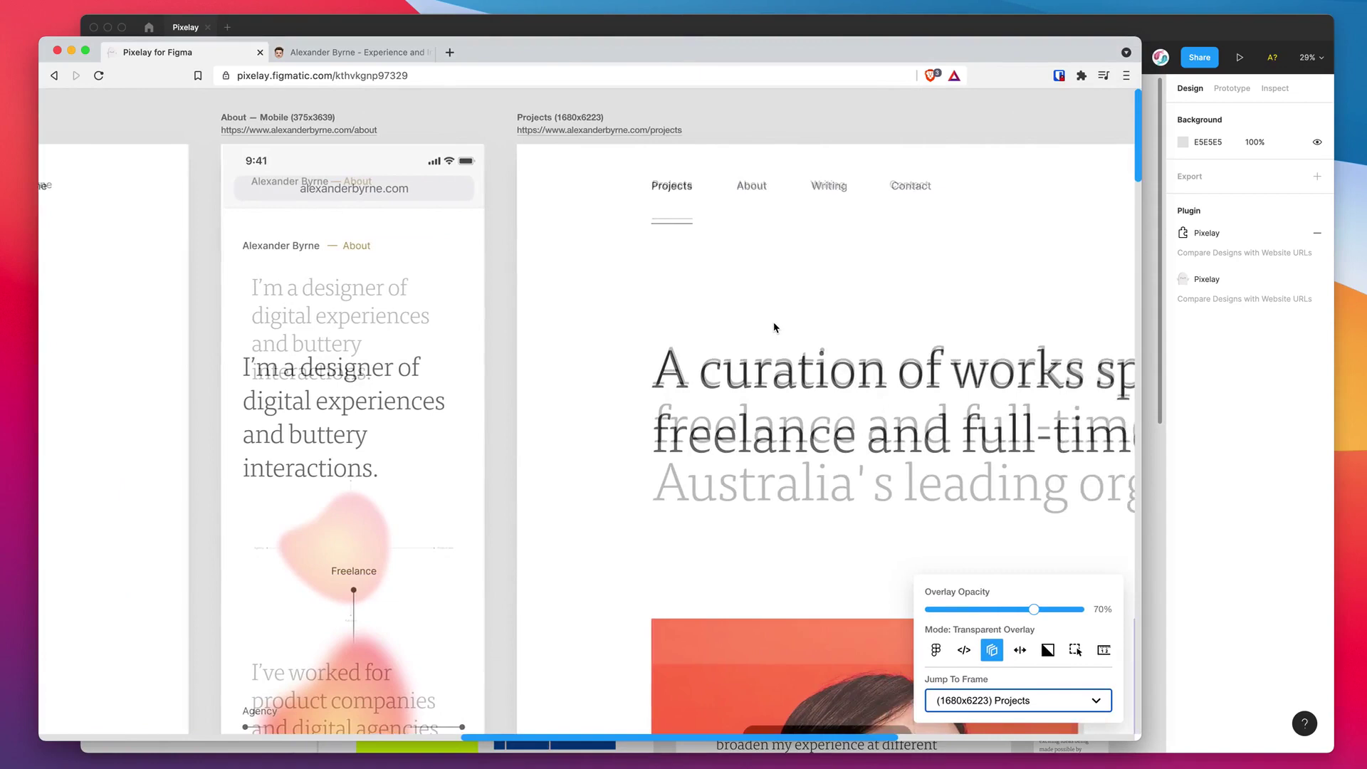
scroll(776, 327, left, 3)
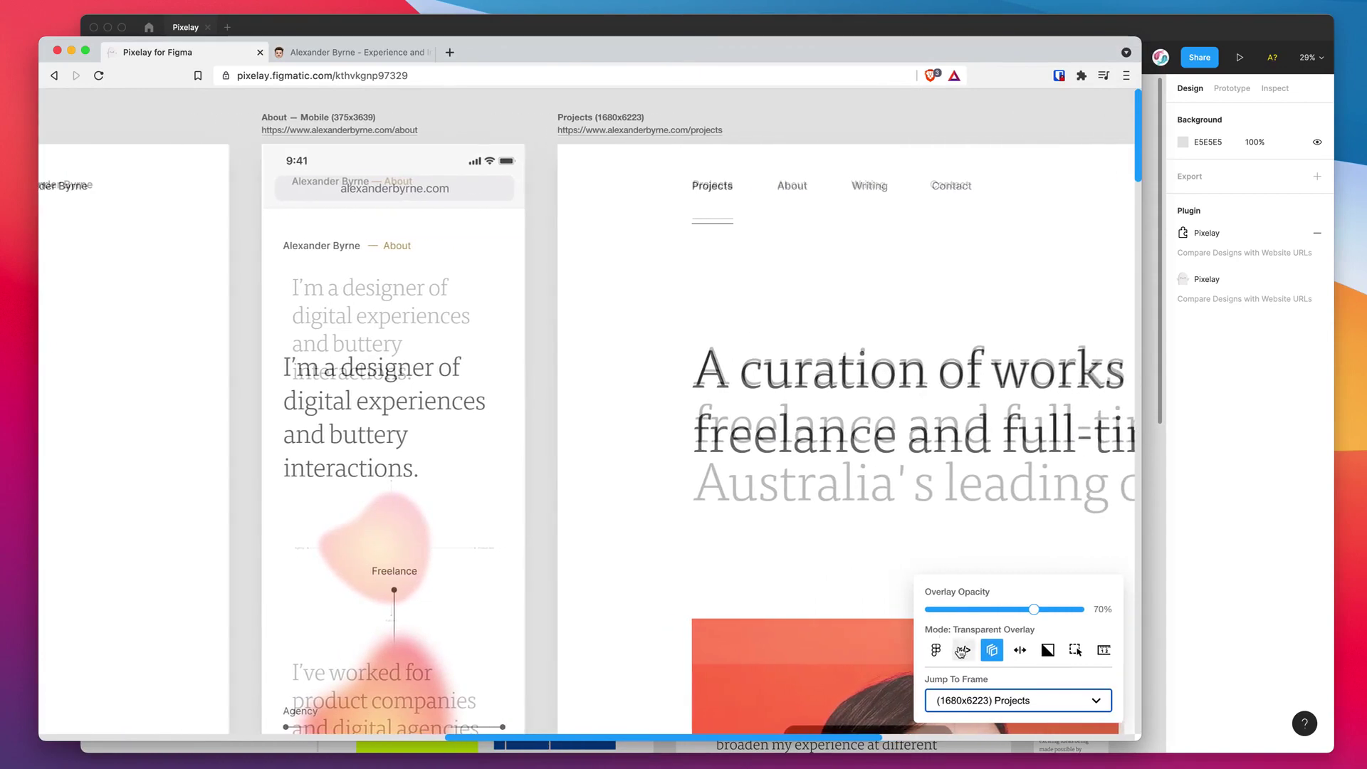
Compare the Live Website Build and Figma views, briefly selecting the About paragraph on the live page.
click(962, 650)
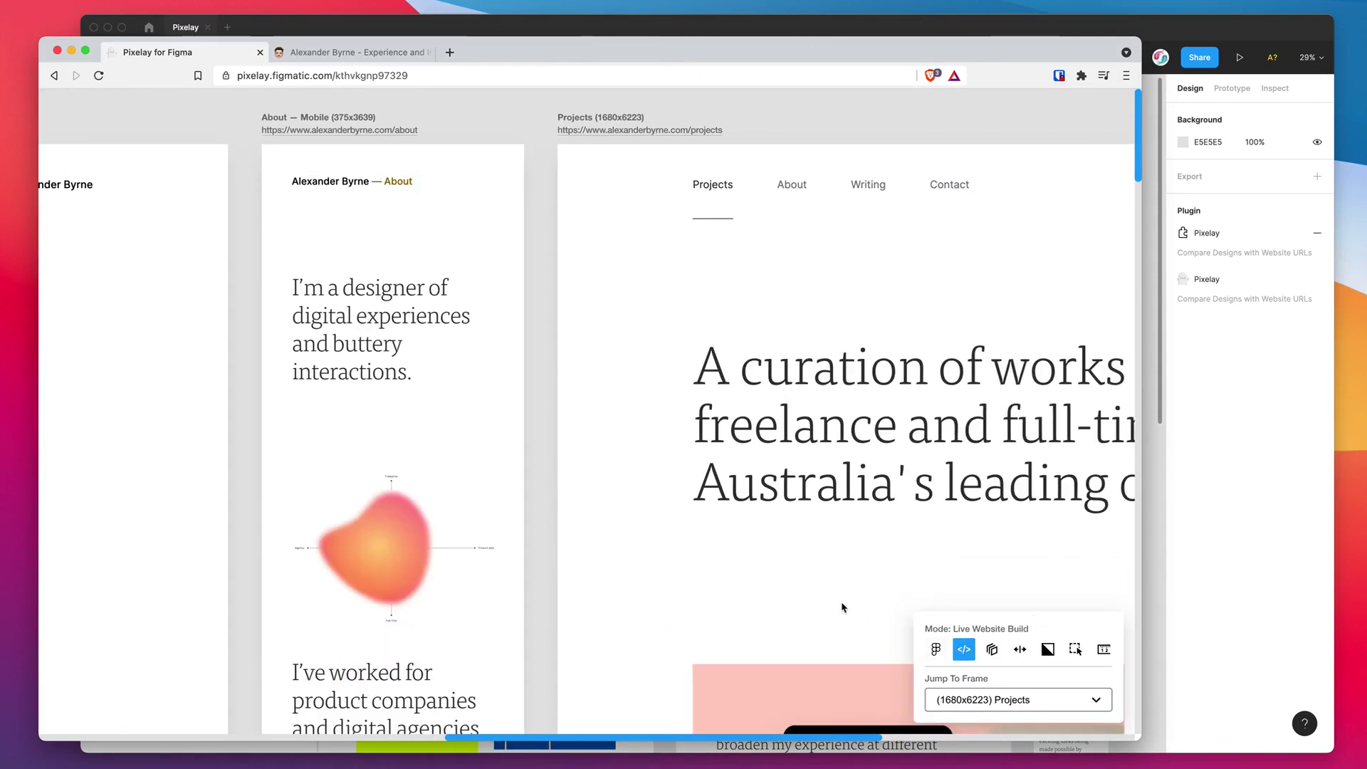
click(937, 650)
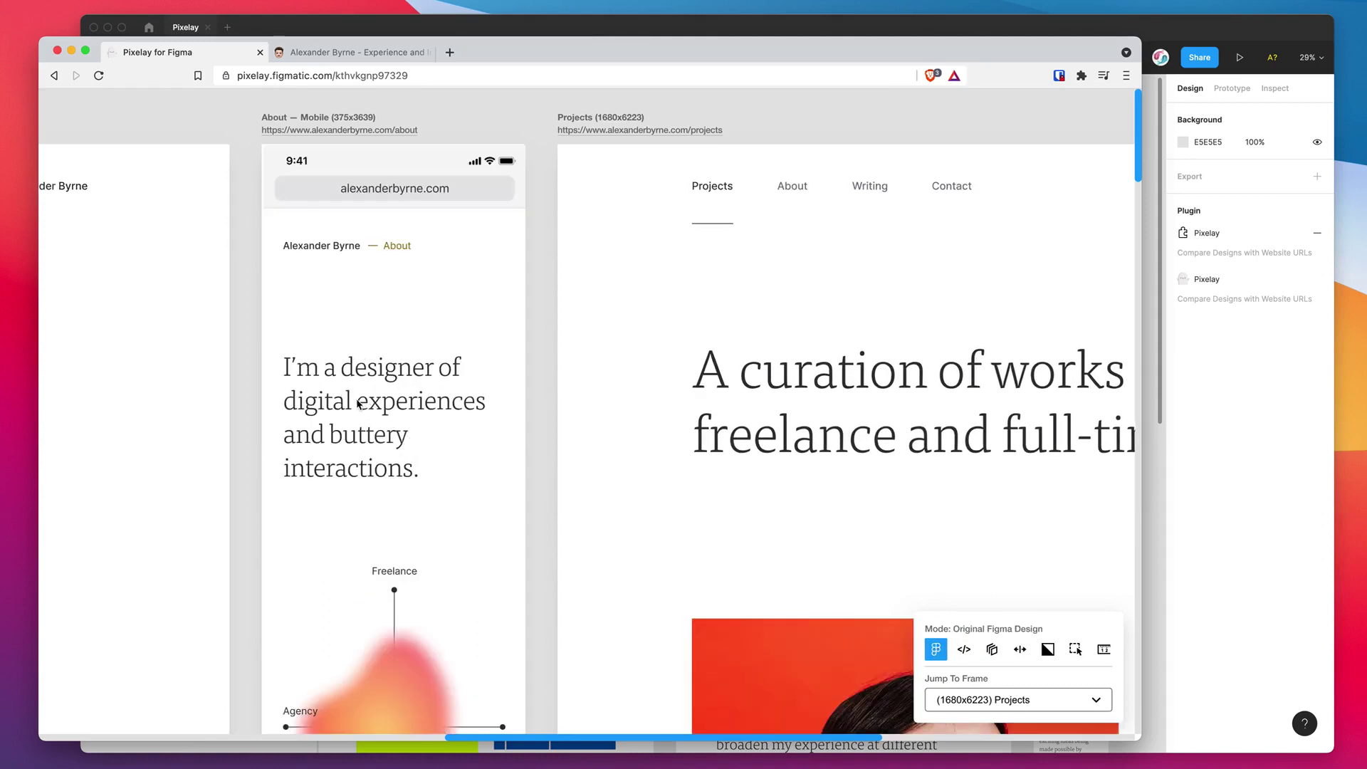
click(964, 649)
drag(293, 283, 413, 374)
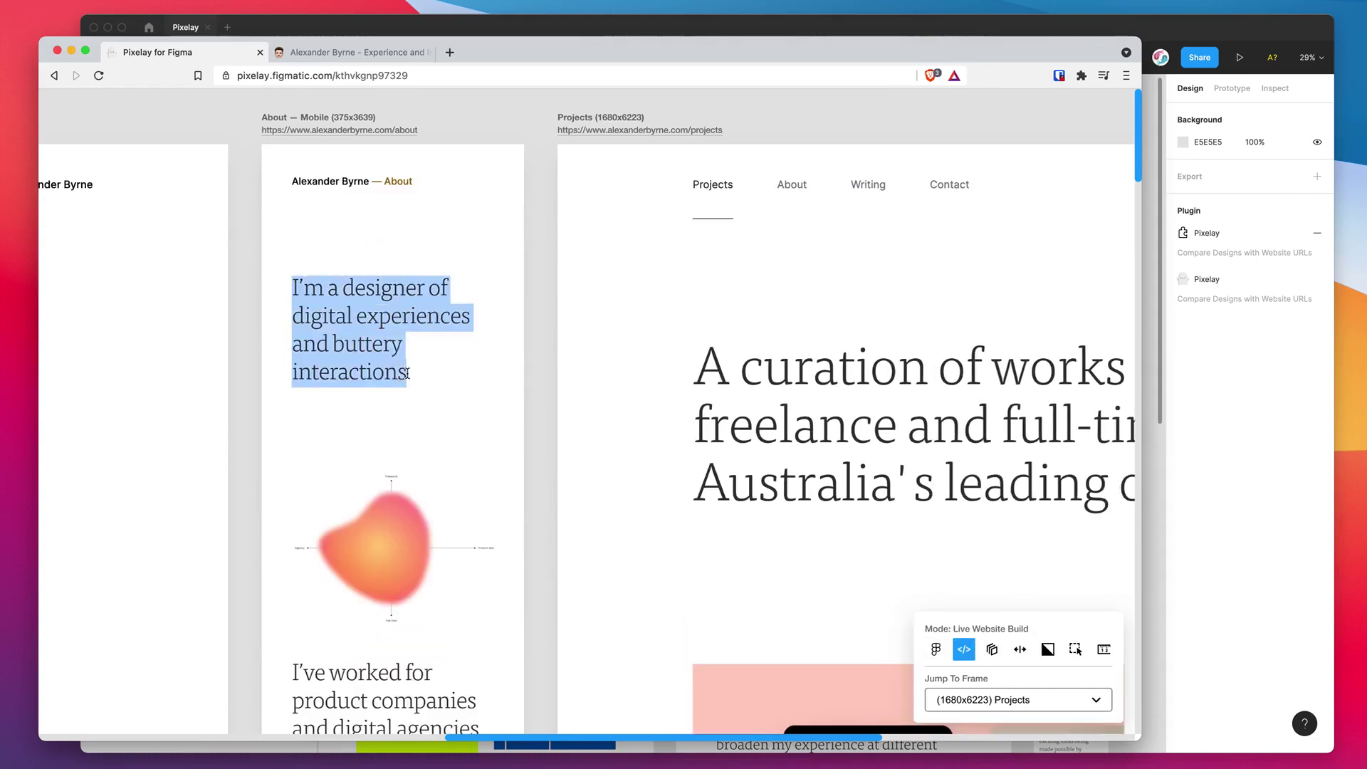
click(380, 321)
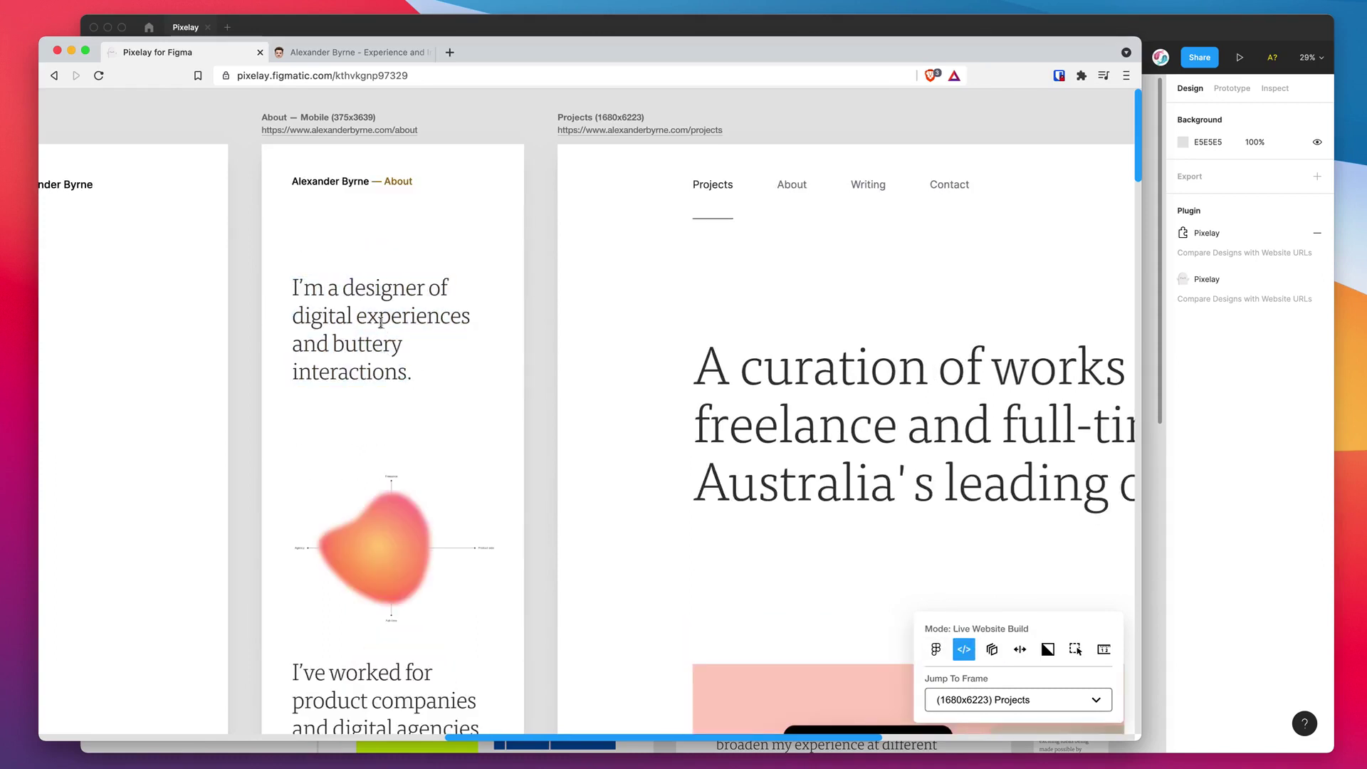
Return to the Original Figma Design and layer the live site as a Transparent Overlay.
click(937, 650)
scroll(781, 352, down, 1)
scroll(781, 352, down, 1)
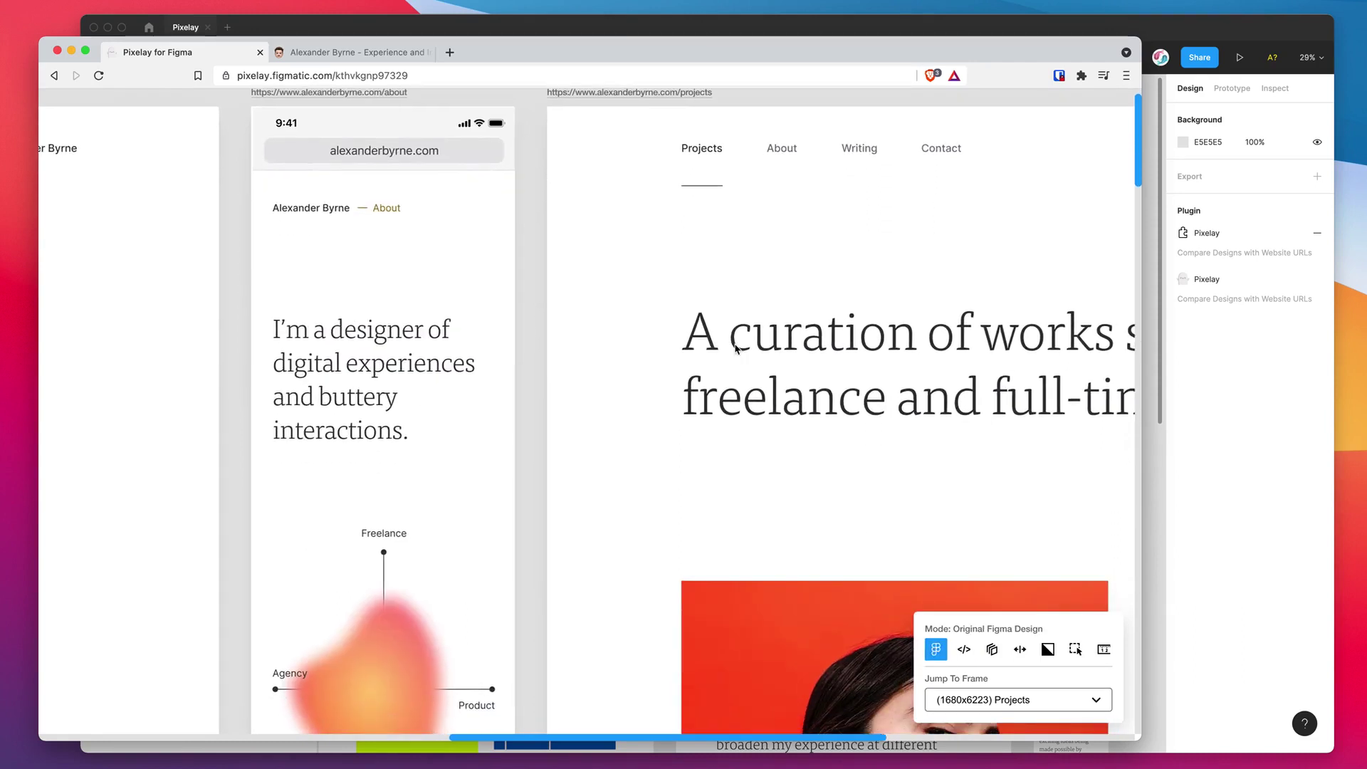
click(992, 649)
Set overlay opacity to 64%, review the whole Projects page, then pan over to the About frame.
mouse_move(1034, 611)
mouse_down()
mouse_move(1009, 609)
mouse_move(1026, 610)
mouse_up()
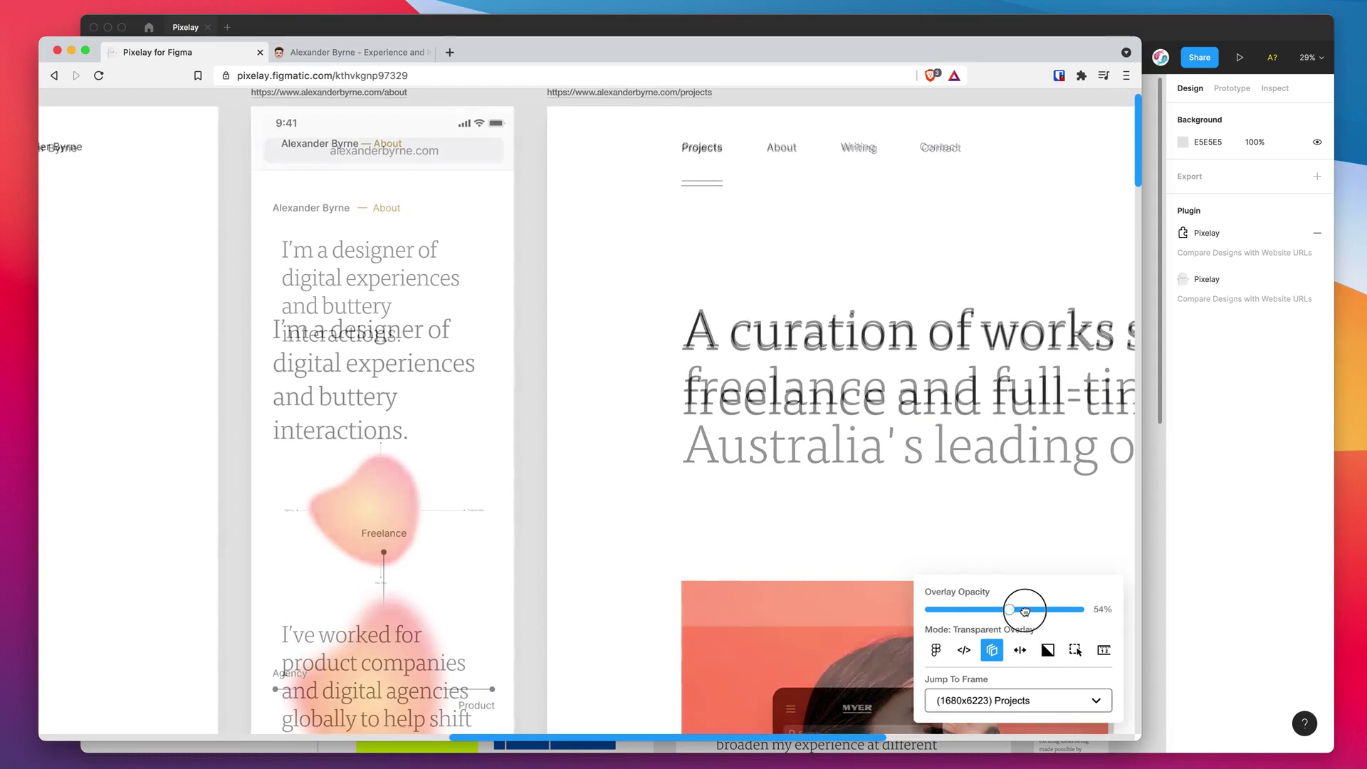
scroll(865, 503, right, 5)
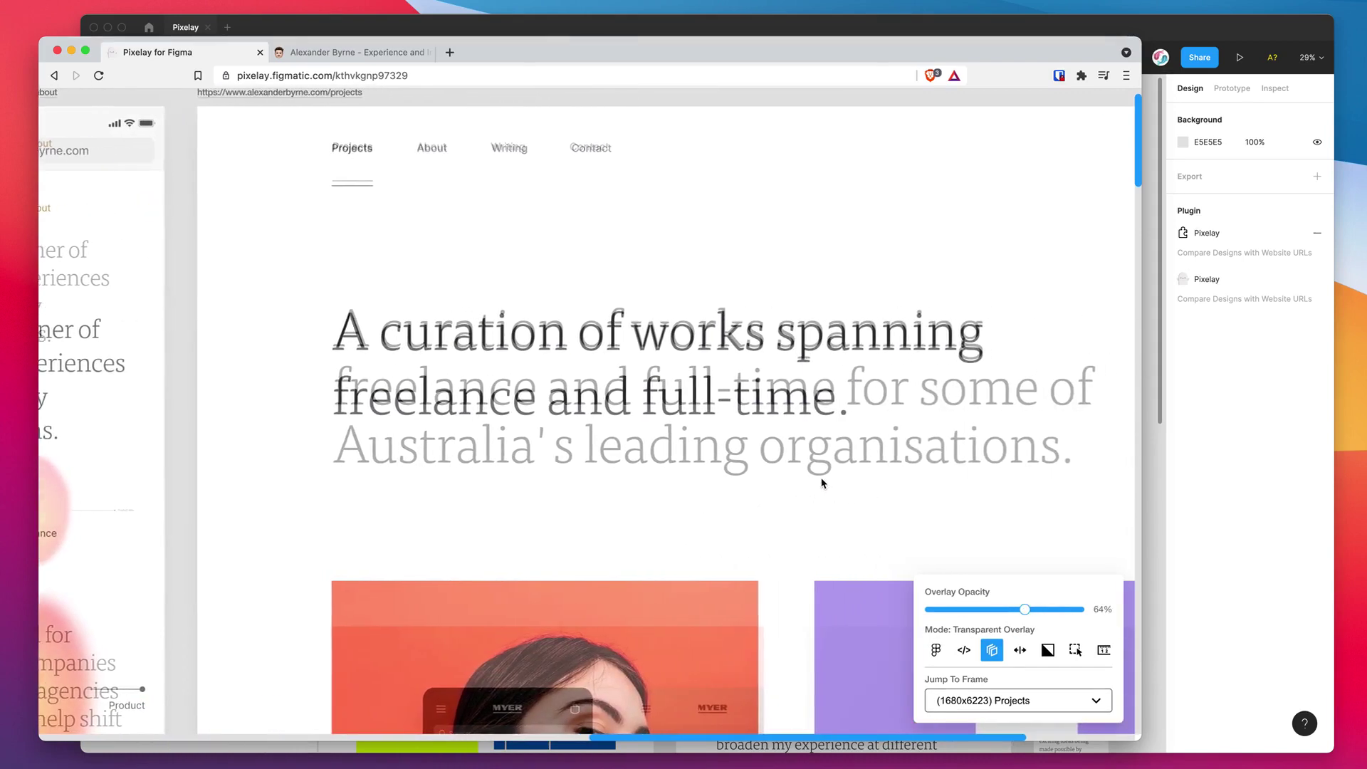
scroll(822, 483, right, 2)
scroll(702, 437, down, 5)
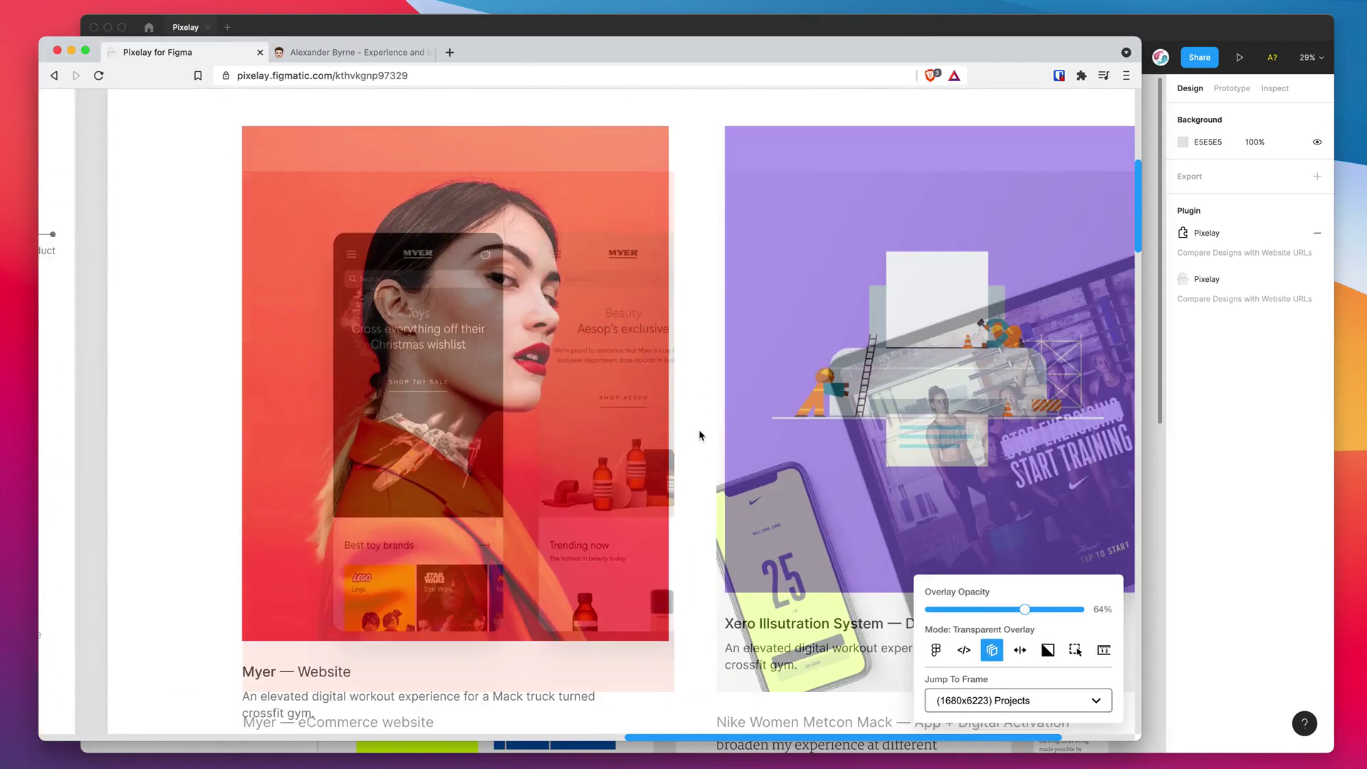
scroll(699, 435, down, 8)
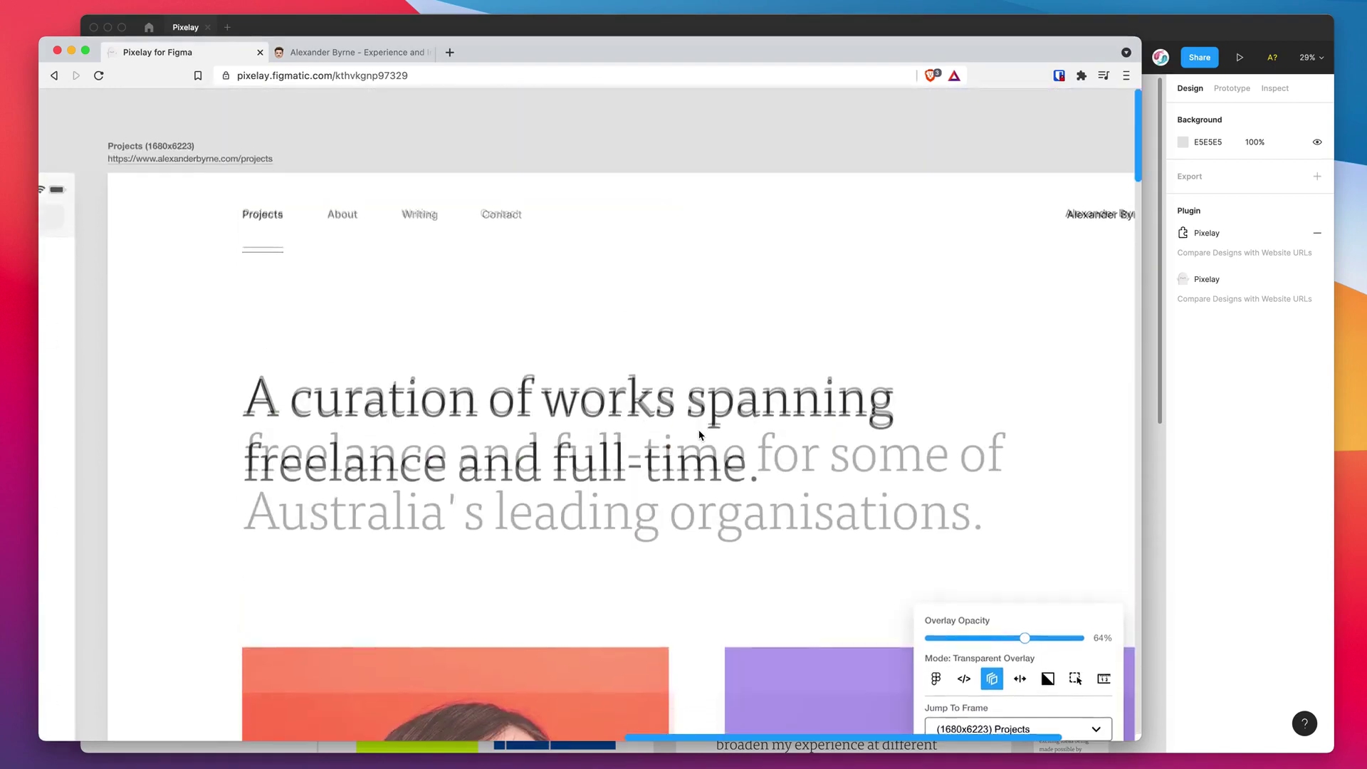
scroll(699, 435, down, 1)
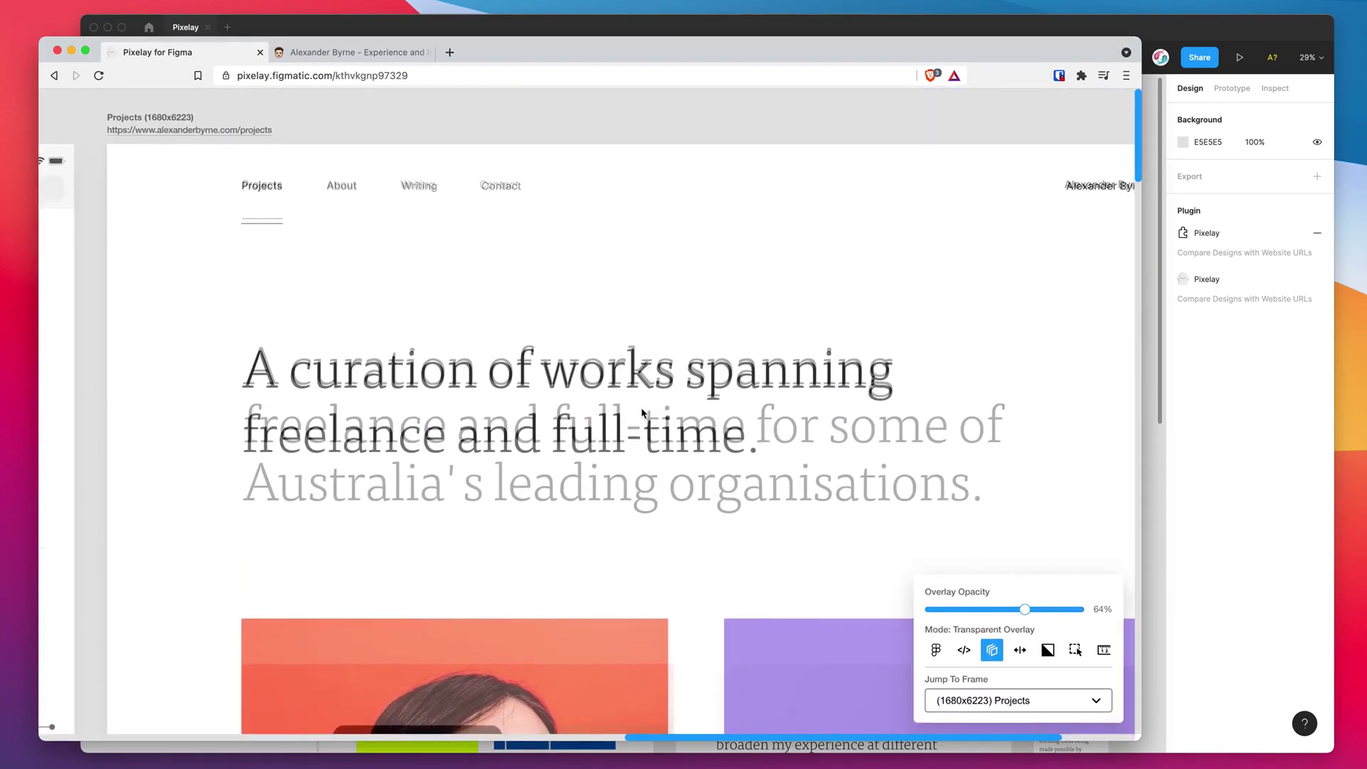
scroll(645, 368, right, 1)
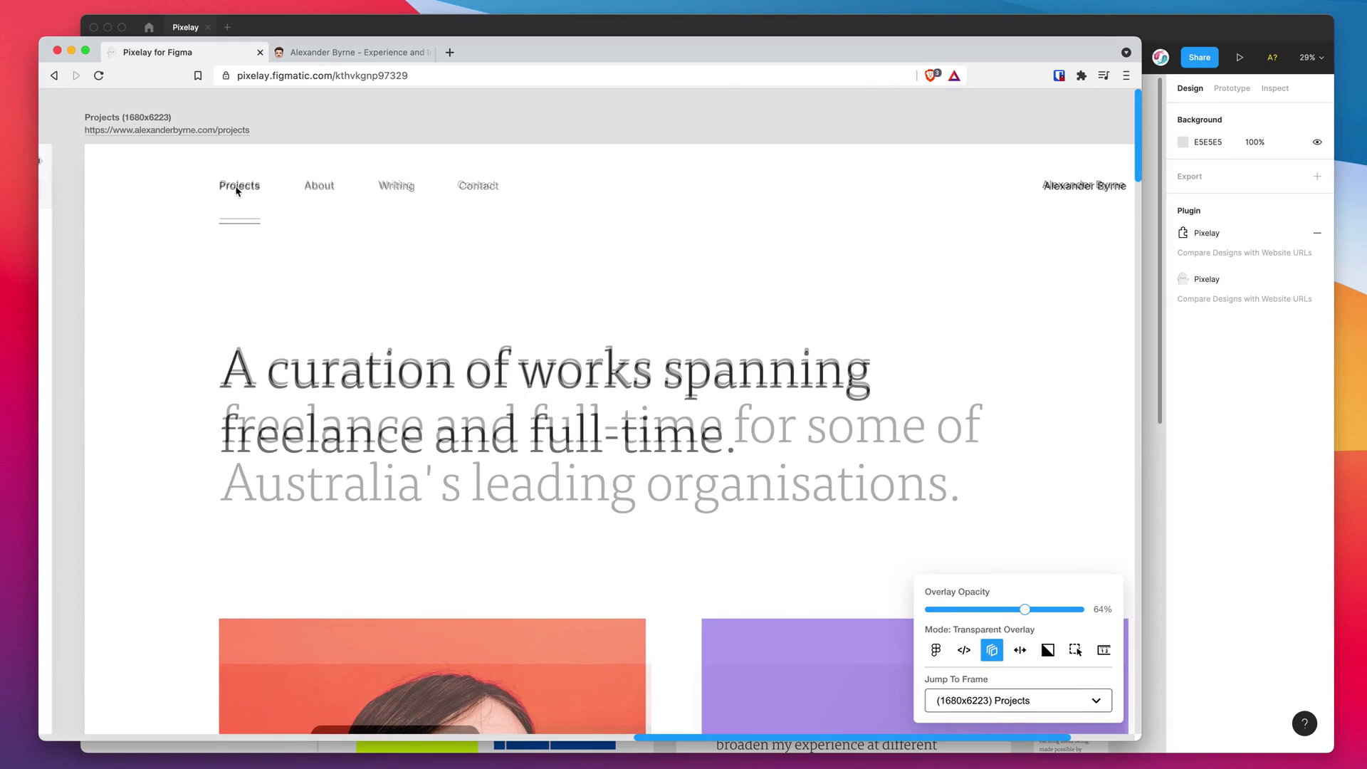
scroll(740, 256, down, 15)
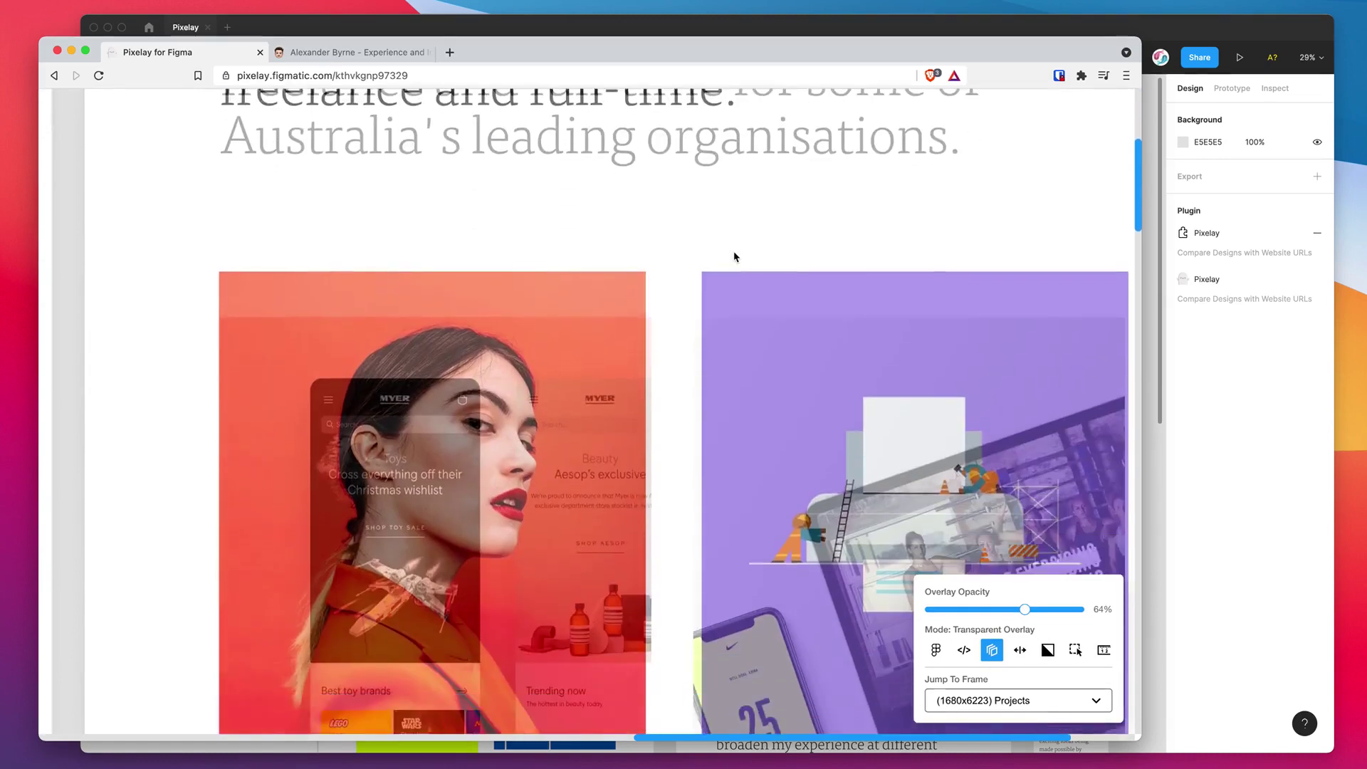
scroll(712, 260, up, 1)
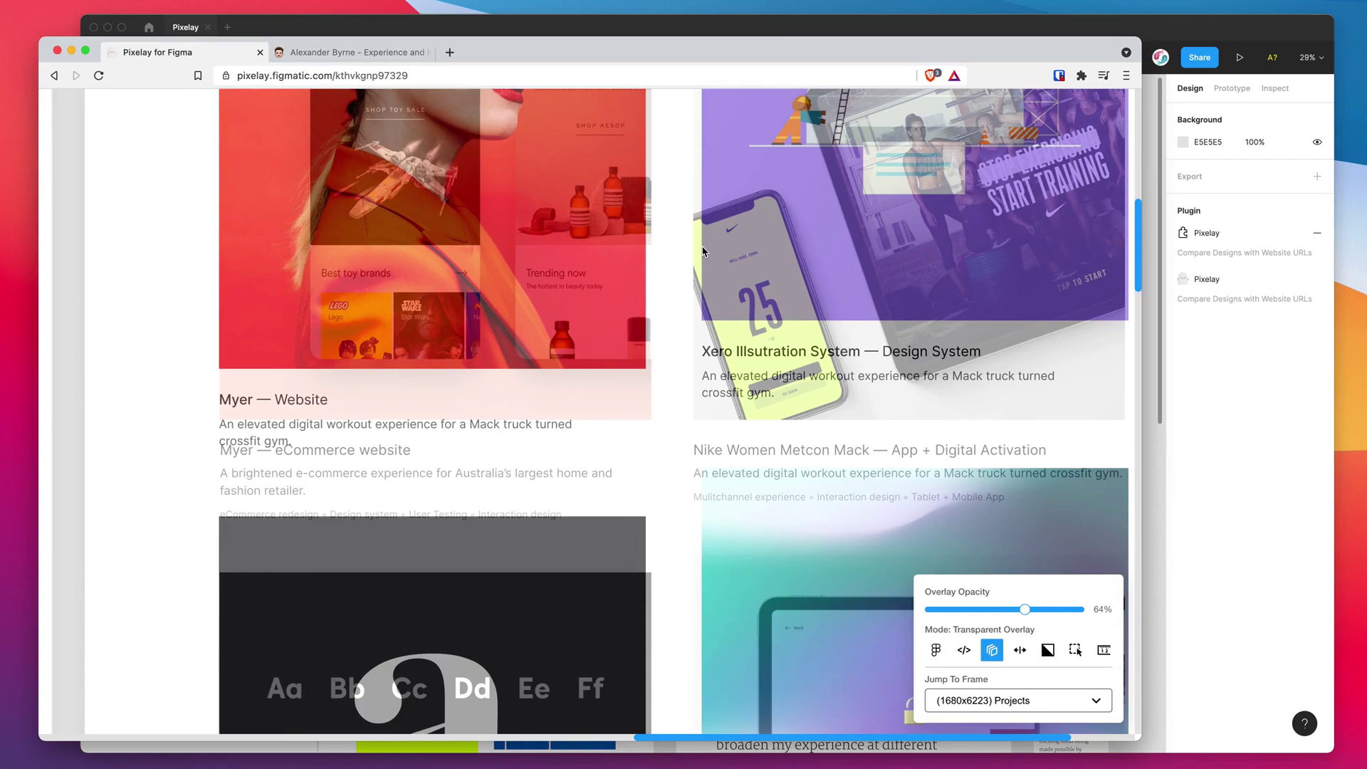
scroll(680, 258, down, 8)
scroll(675, 261, down, 10)
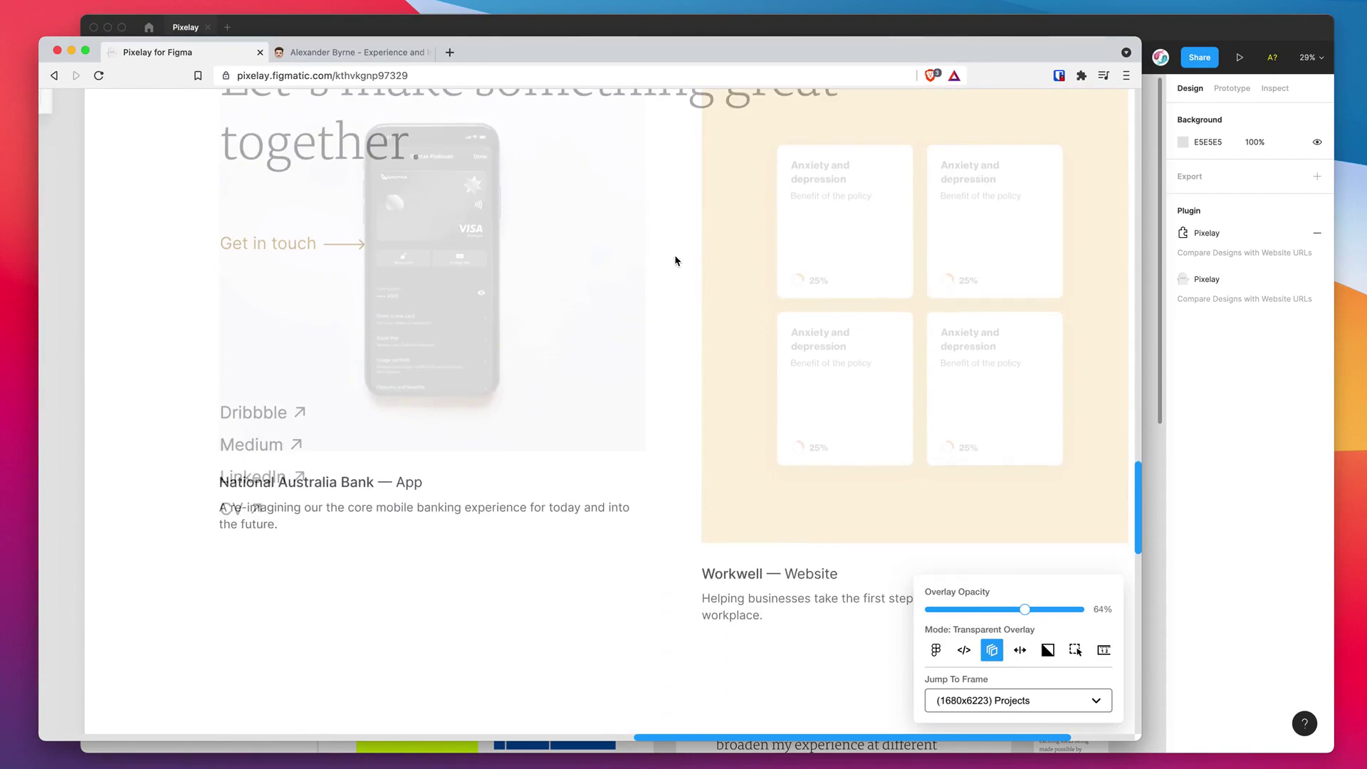
scroll(675, 260, up, 10)
scroll(666, 272, up, 4)
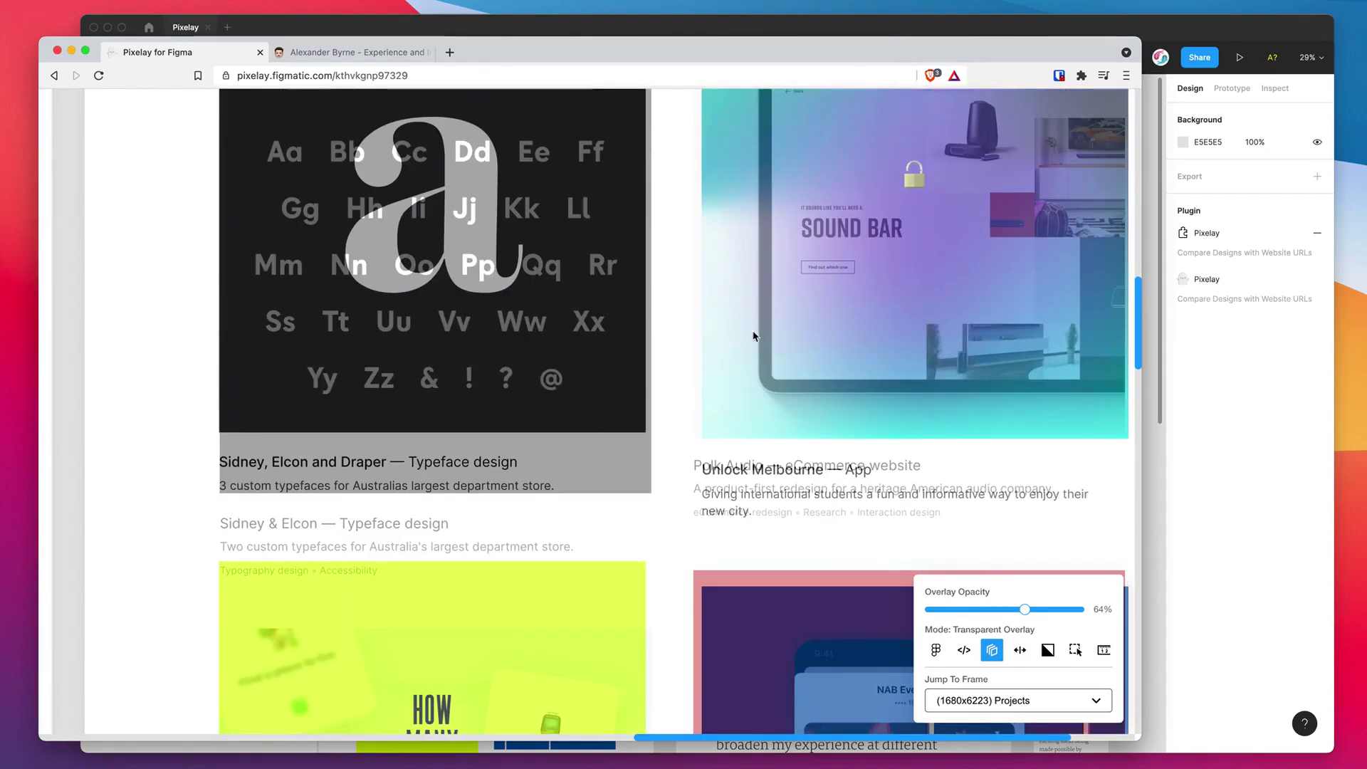
scroll(680, 292, up, 2)
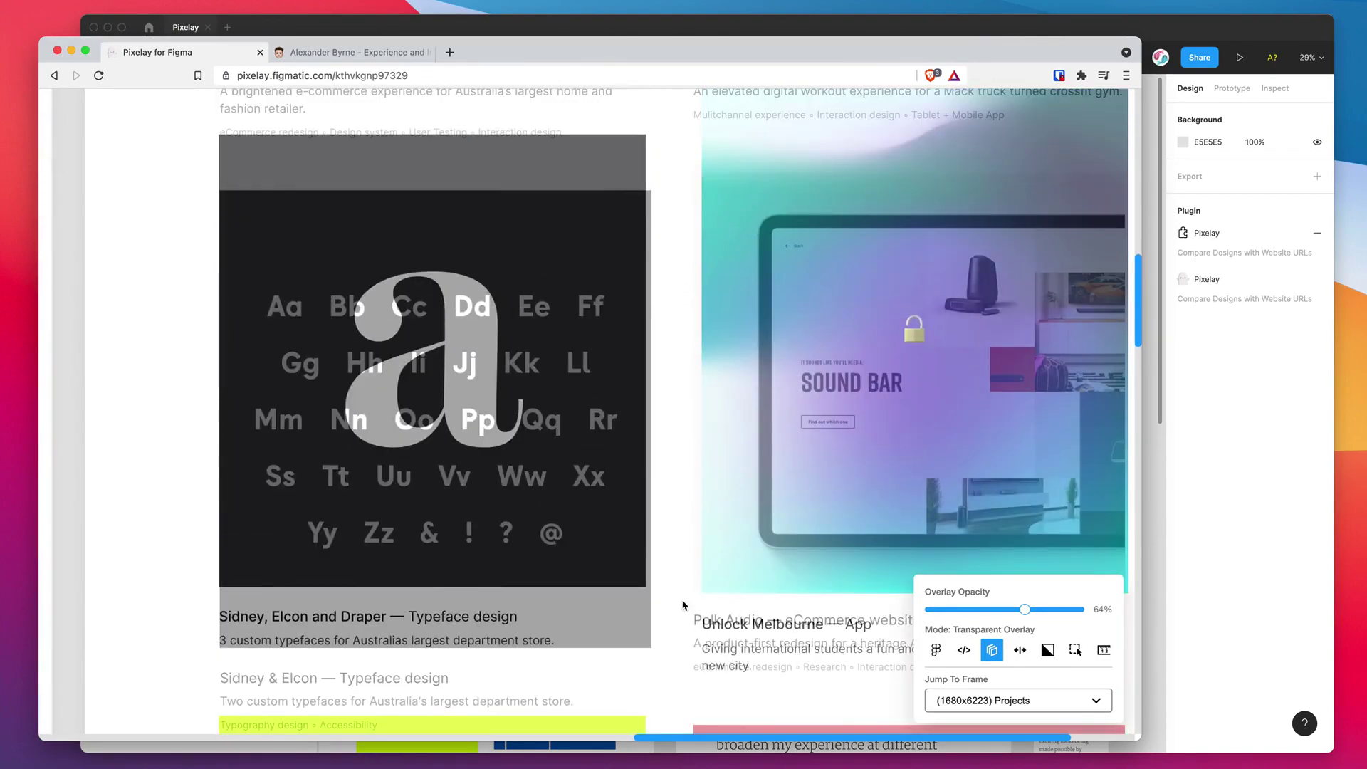
scroll(651, 551, up, 3)
scroll(655, 548, up, 5)
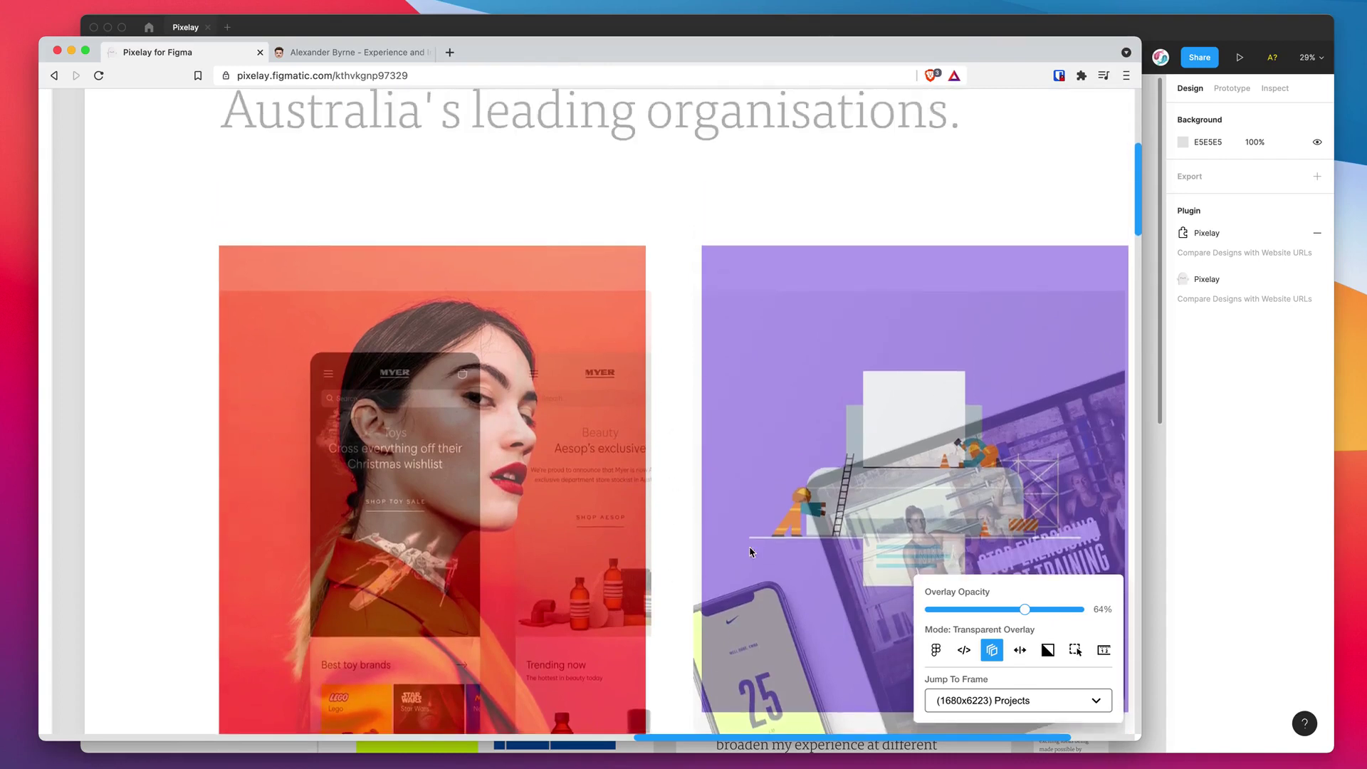
scroll(670, 349, up, 5)
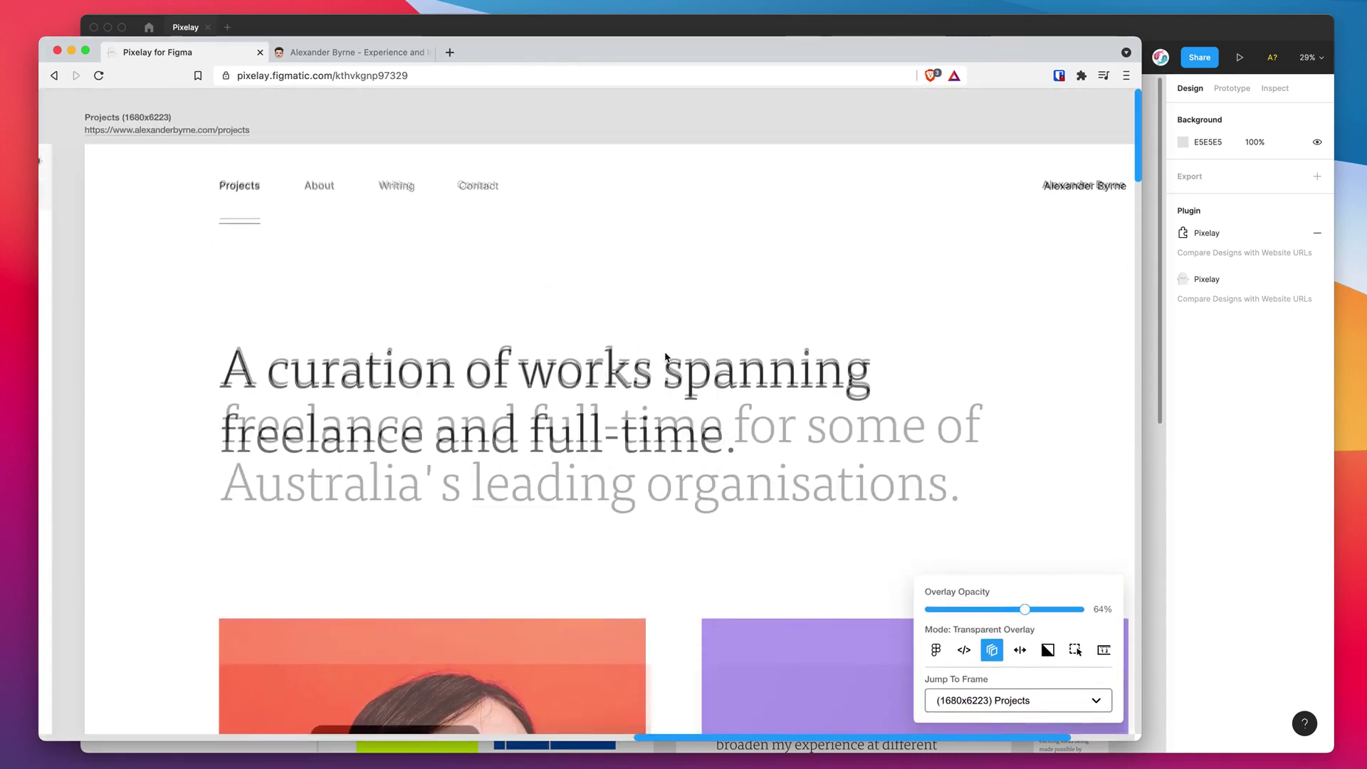
scroll(670, 354, left, 10)
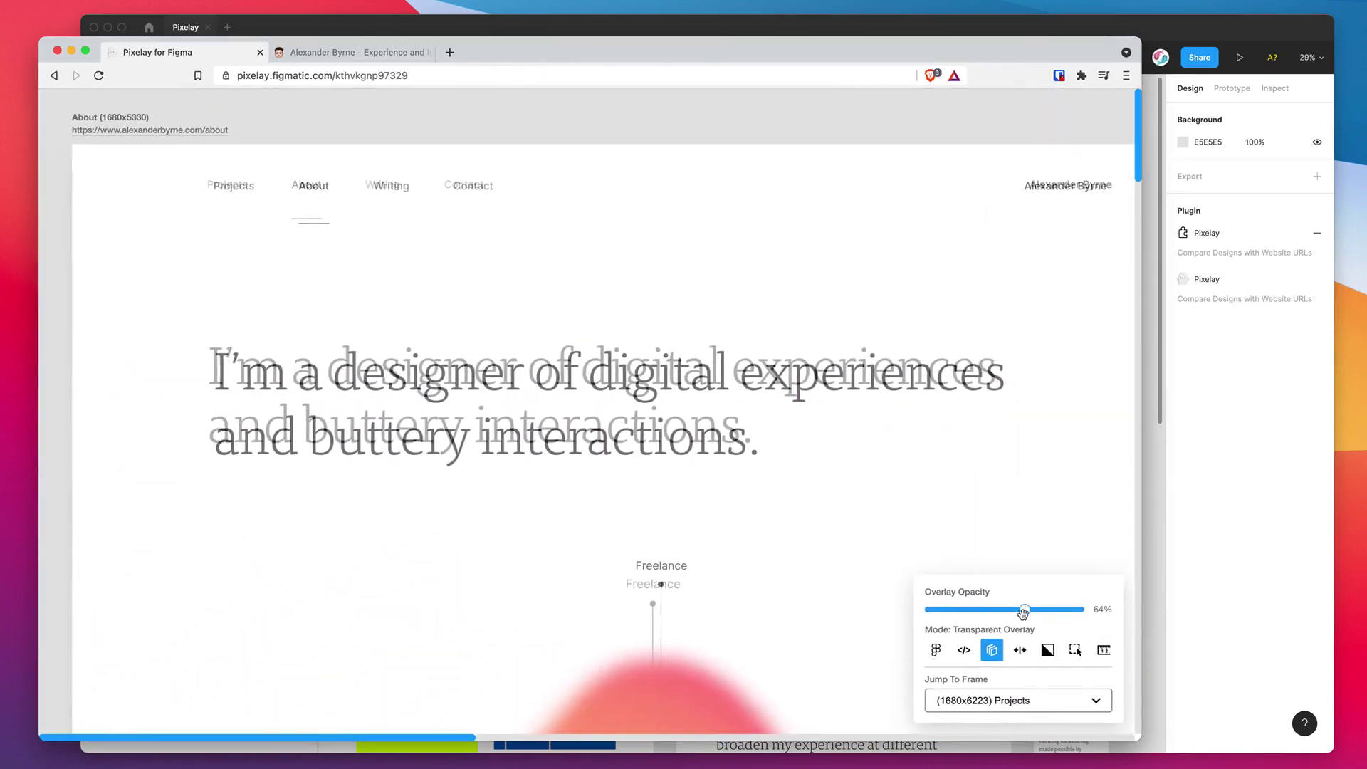
Lower the overlay opacity from 64% to 54%, then check the Figma window and return.
drag(1024, 610, 1009, 610)
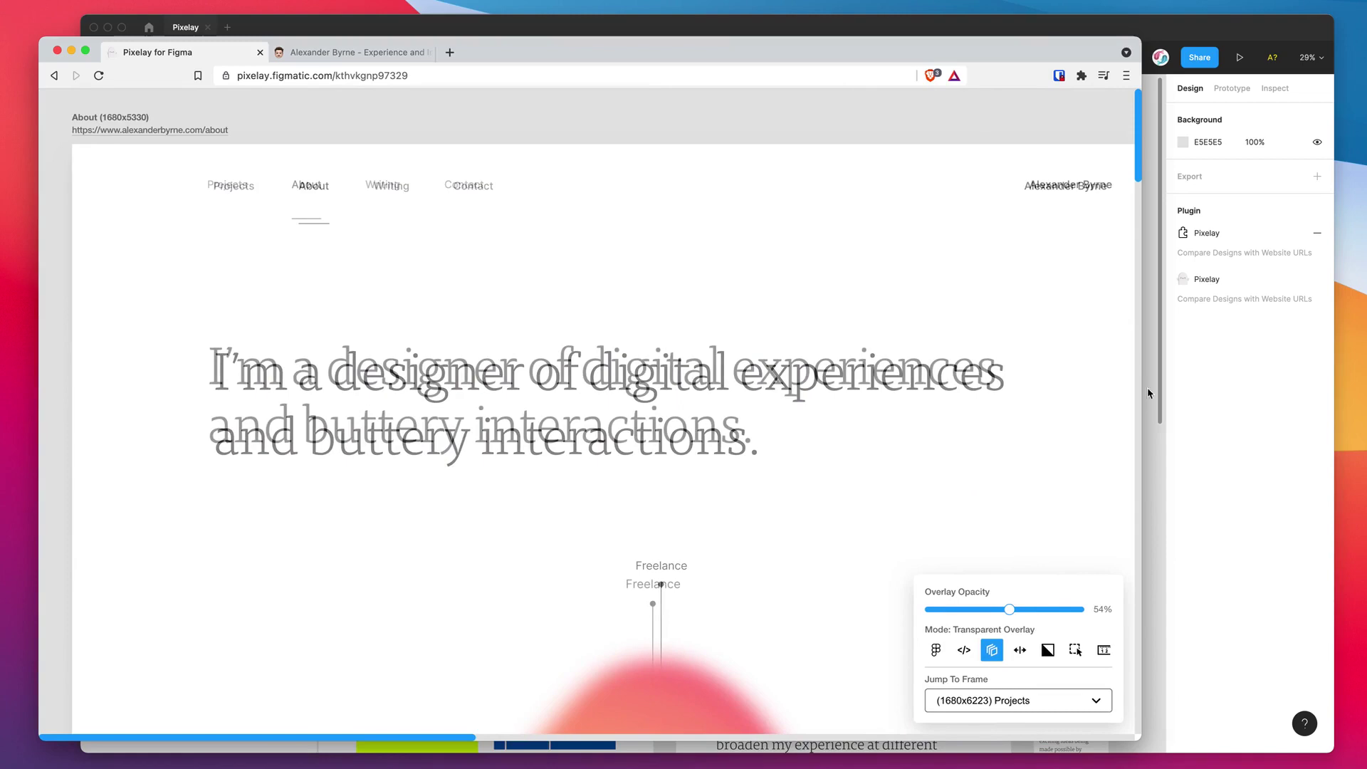
click(1212, 394)
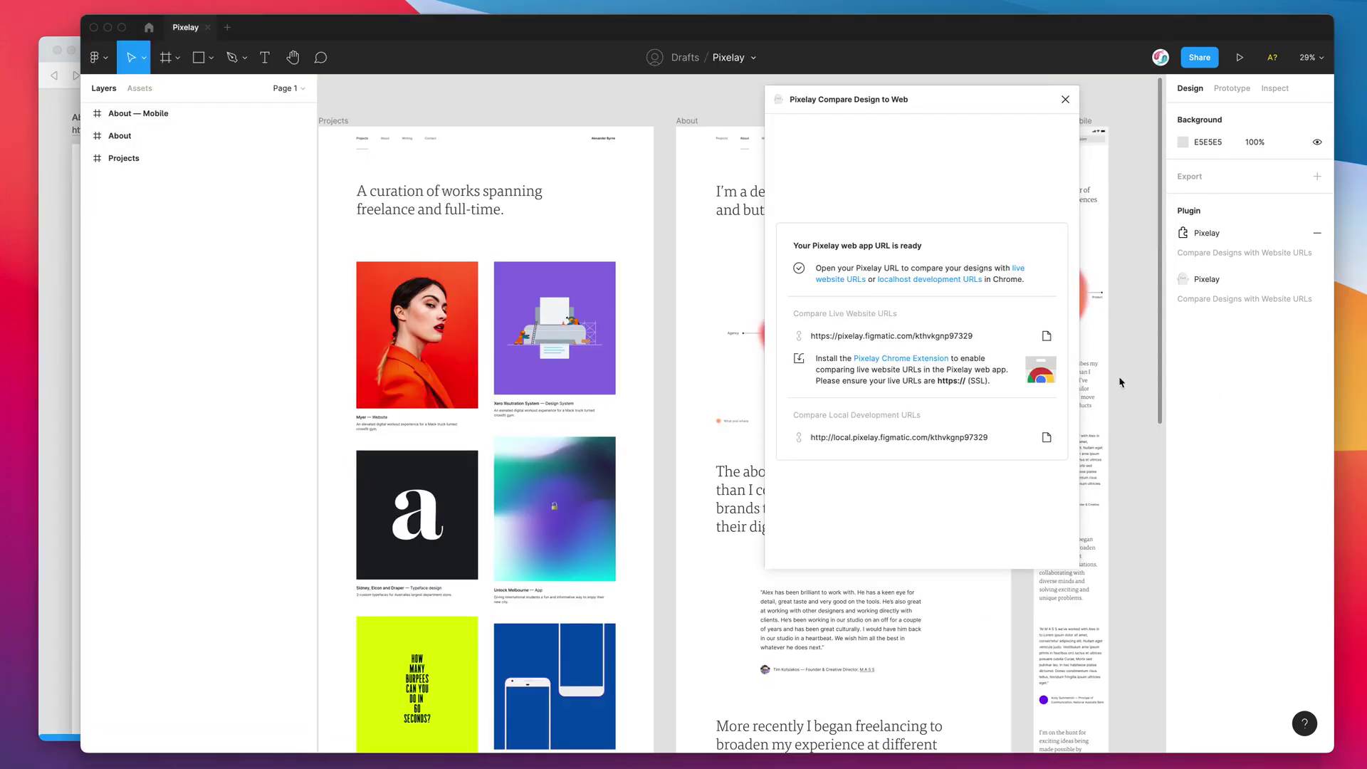
click(40, 305)
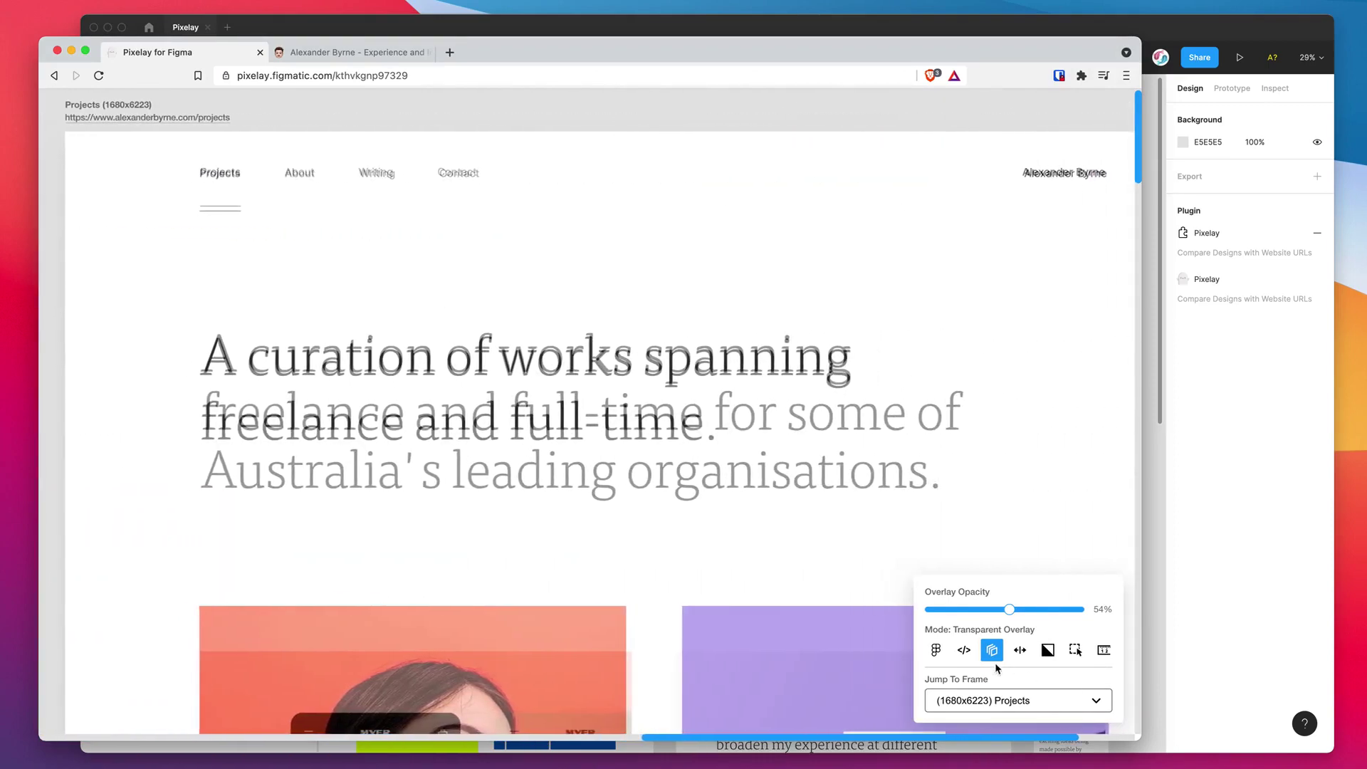
In Live Website Build, select the three-line headline, then bring the Figma file forward.
click(964, 649)
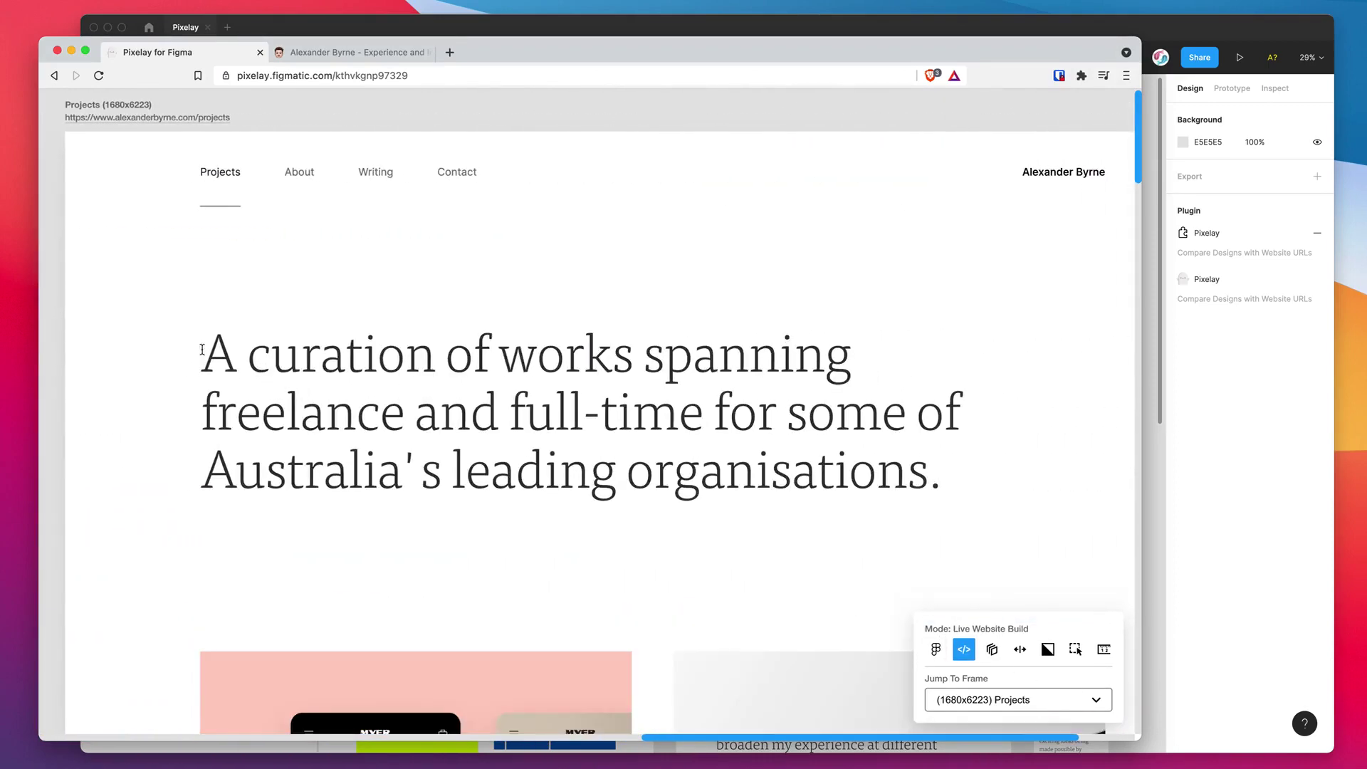
drag(202, 350, 925, 472)
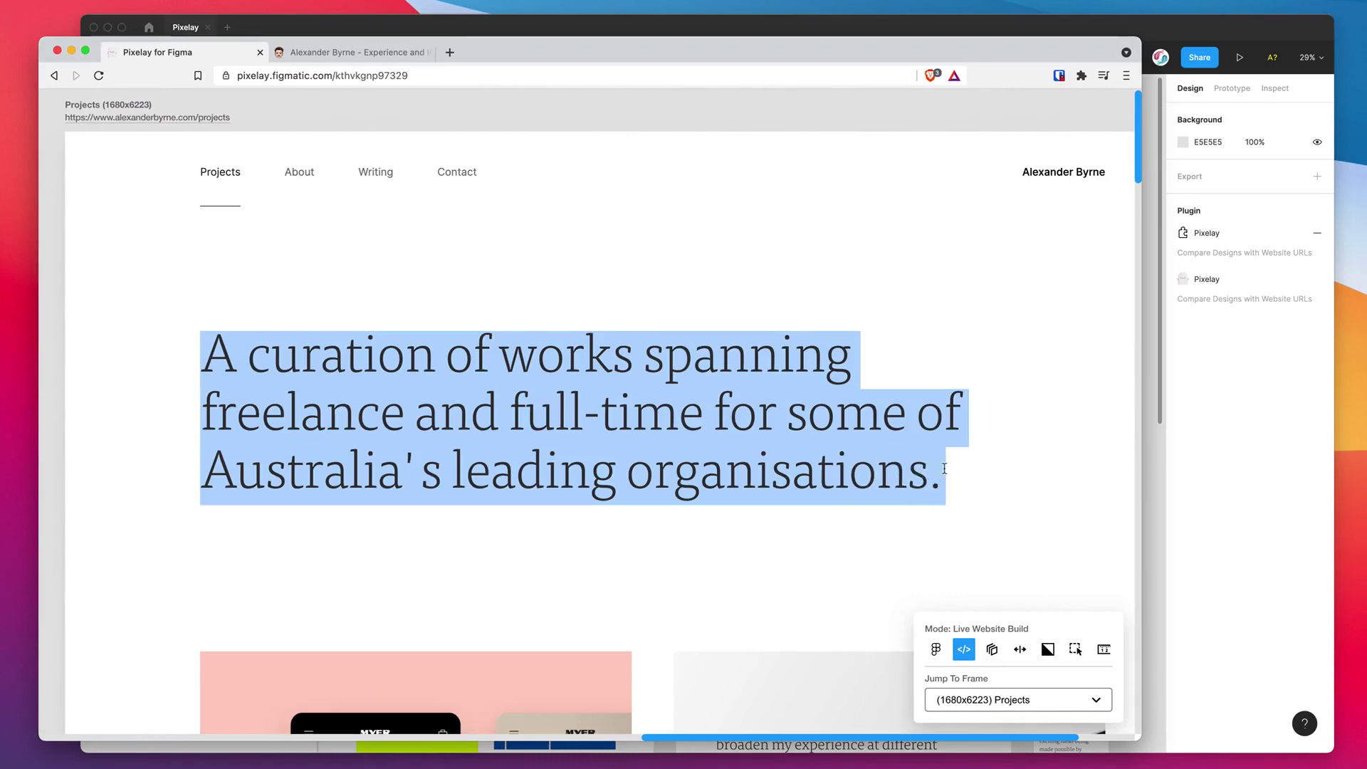
click(1210, 440)
Select the Projects headline text layer, paste the live headline, then undo the paste.
scroll(539, 220, right, 2)
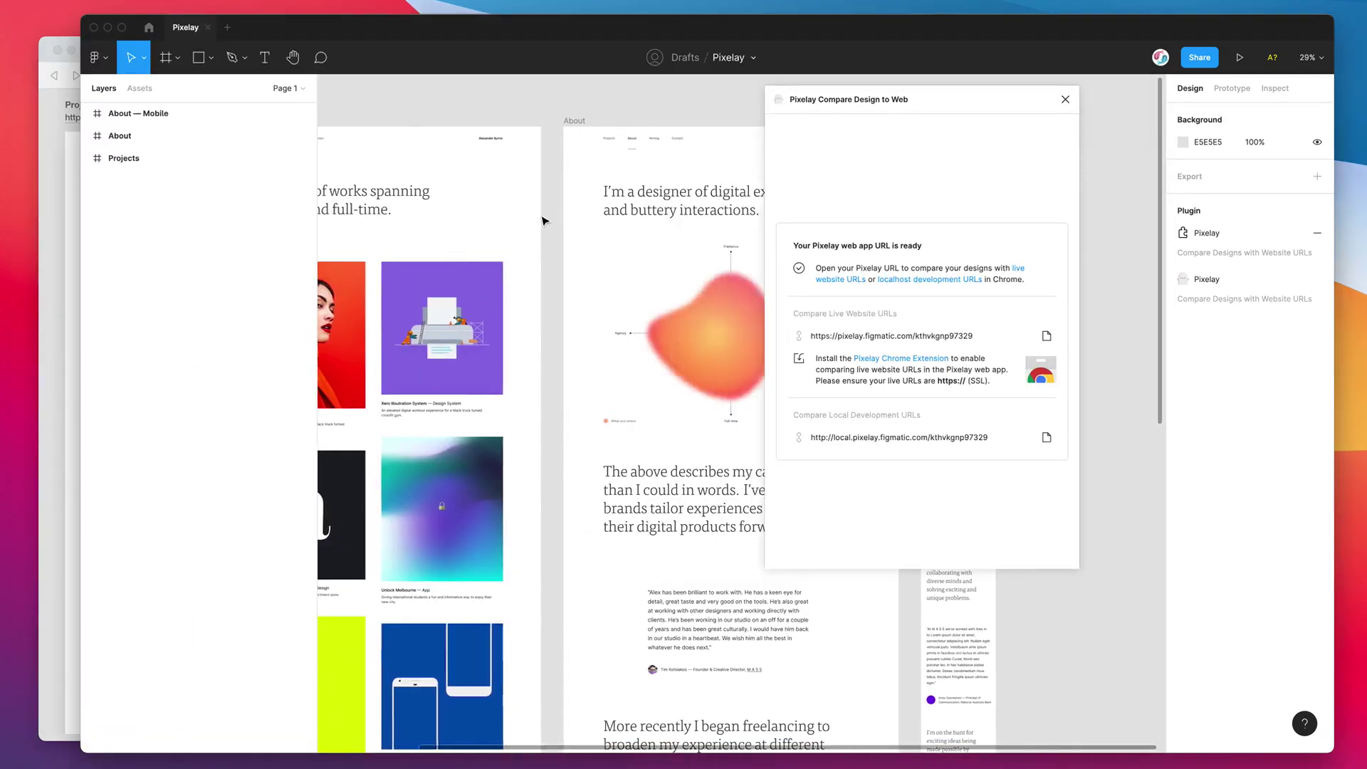
scroll(454, 209, left, 2)
double_click(455, 209)
scroll(449, 208, left, 2)
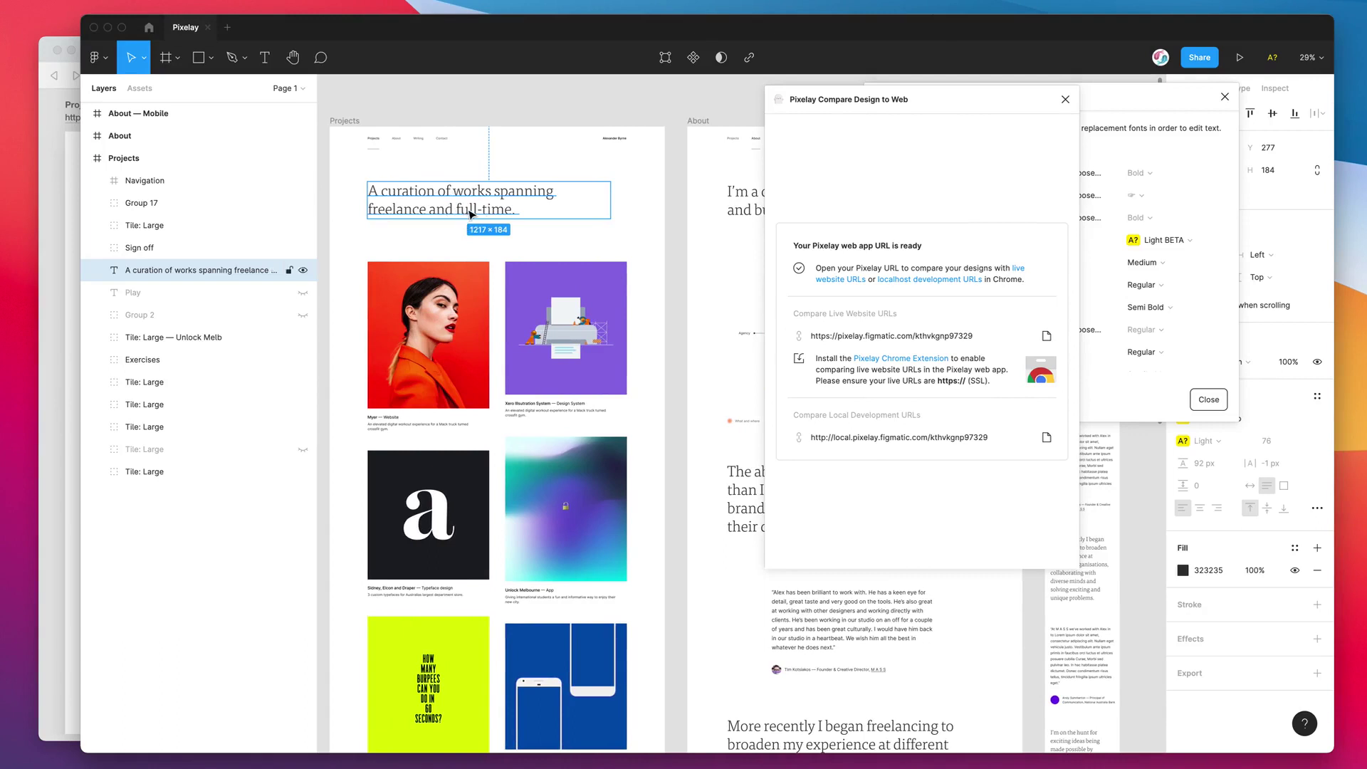
text(A curation of works spanning freelance and full-time.)
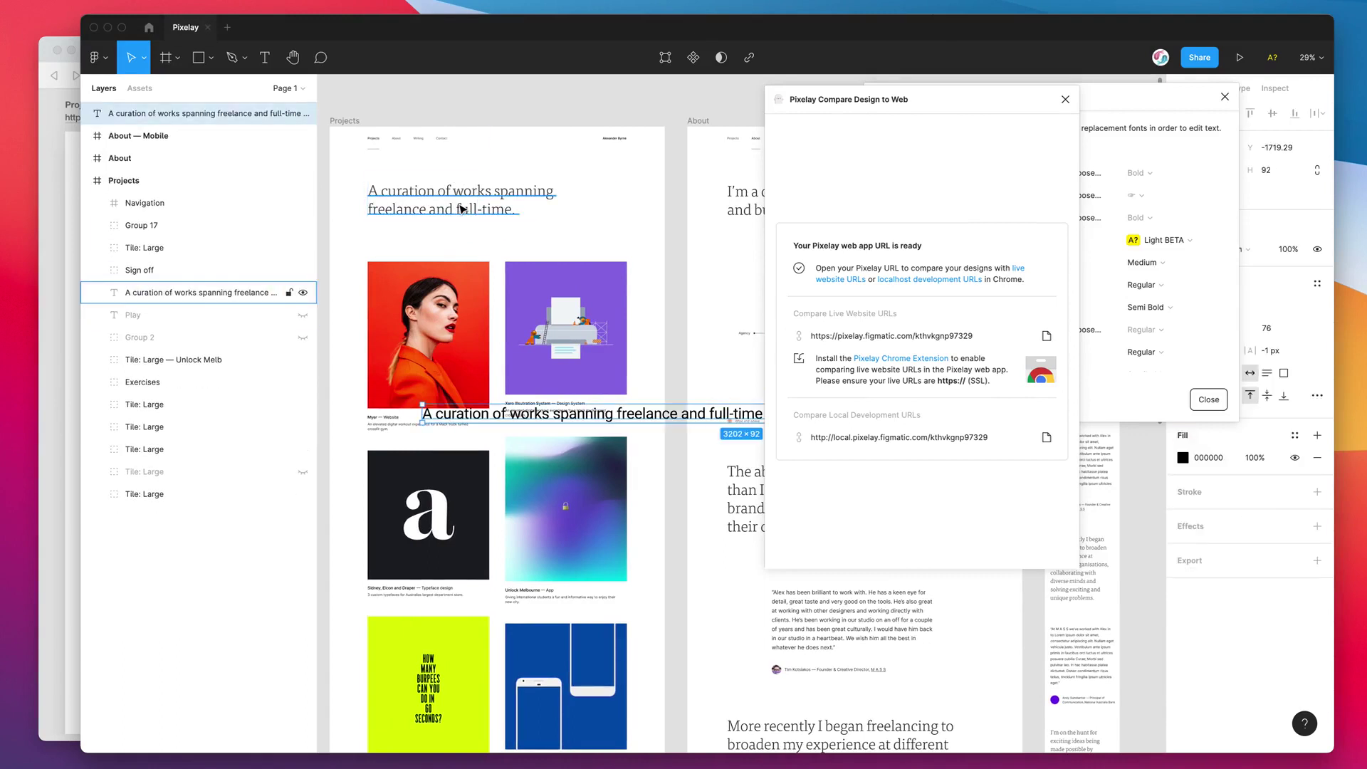
key(ctrl+z)
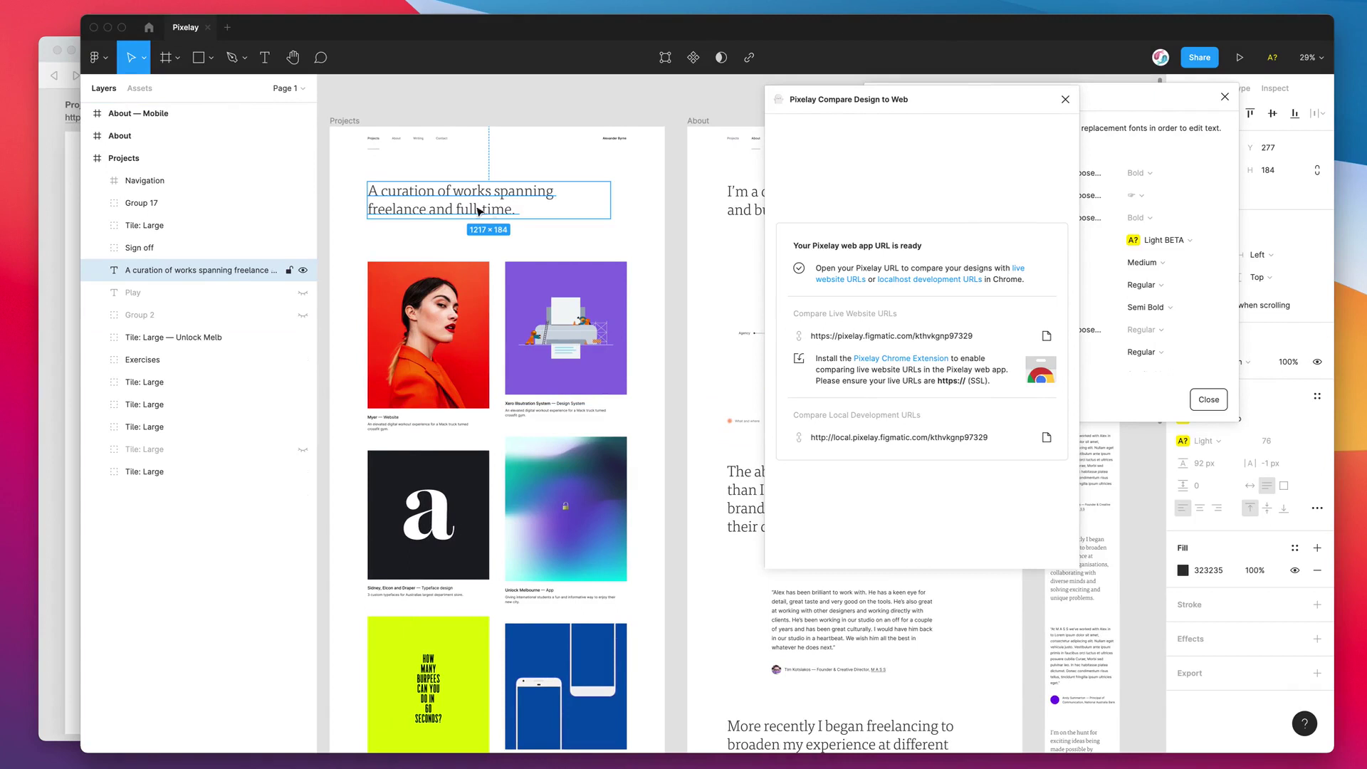
Nudge the Myer tile left and up and the purple Xero tile up and left.
scroll(545, 226, left, 2)
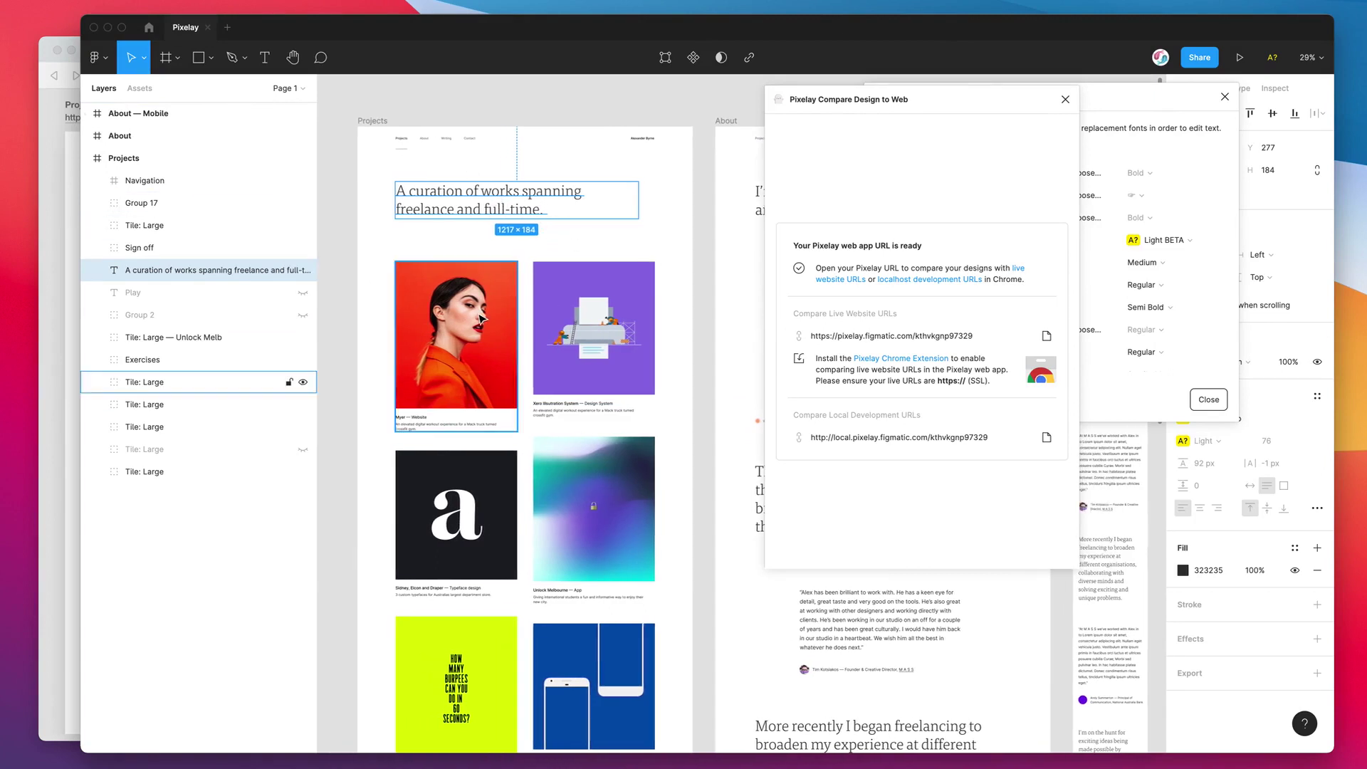
drag(481, 318, 466, 319)
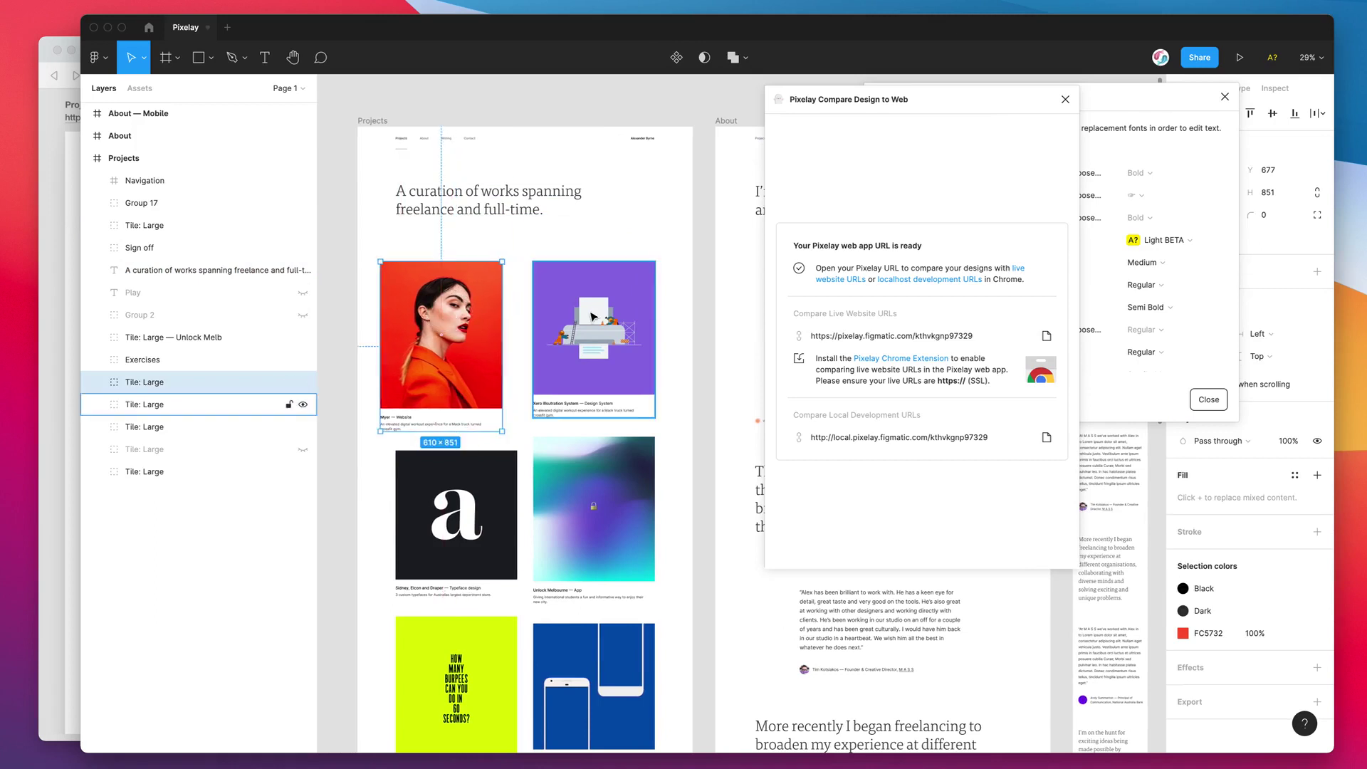
drag(593, 316, 581, 291)
drag(490, 323, 488, 316)
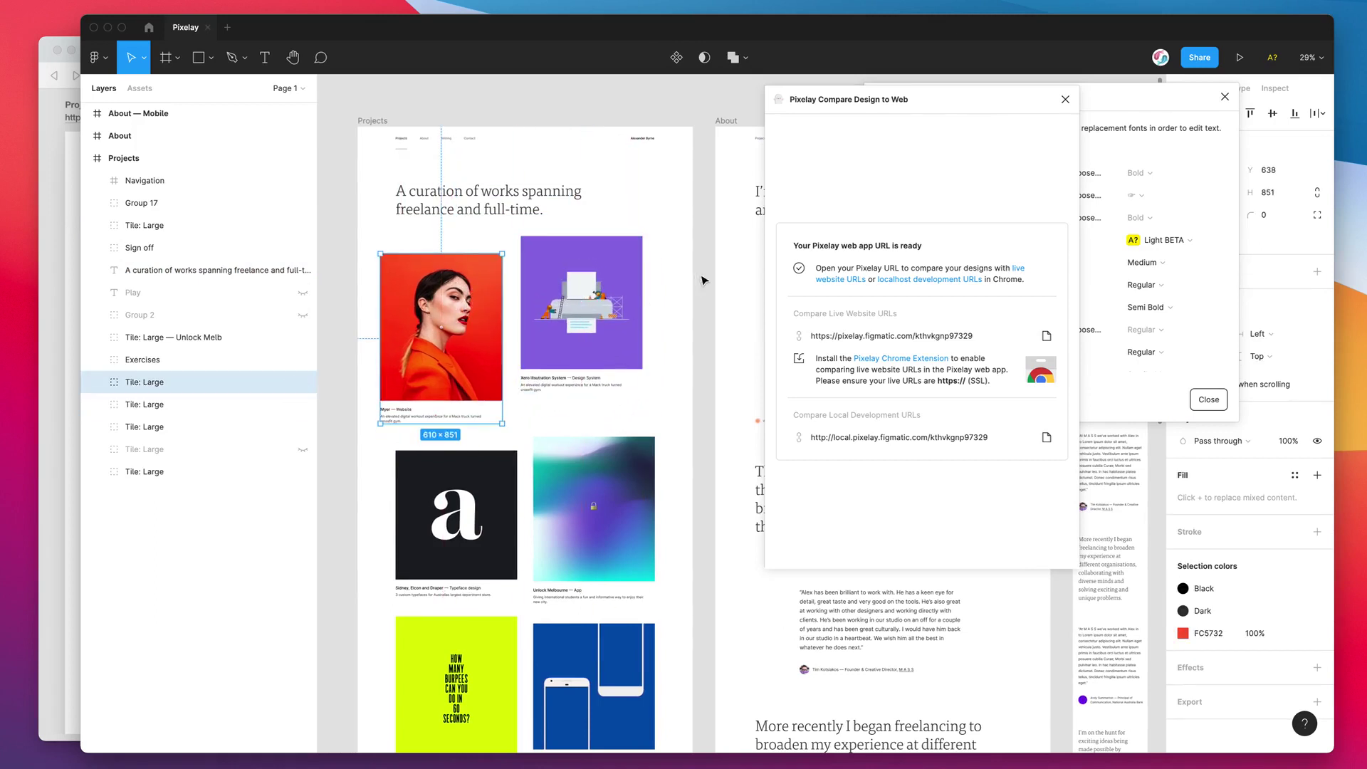
Close the Pixelay plugin, dismiss the missing fonts notice, and clear the canvas selection.
click(1065, 99)
click(1225, 96)
click(1154, 445)
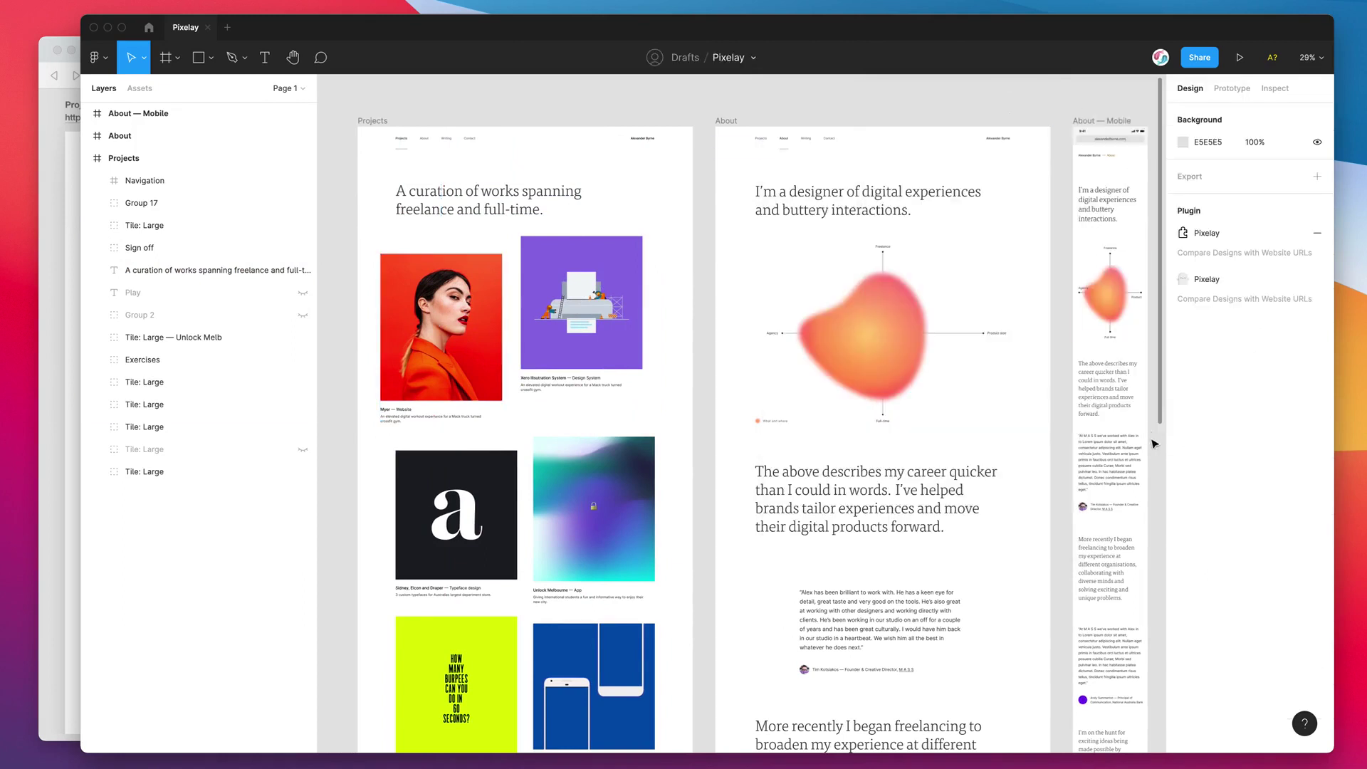
Run Pixelay with About — Mobile and About unchecked, comparing only the Projects frame.
click(1213, 282)
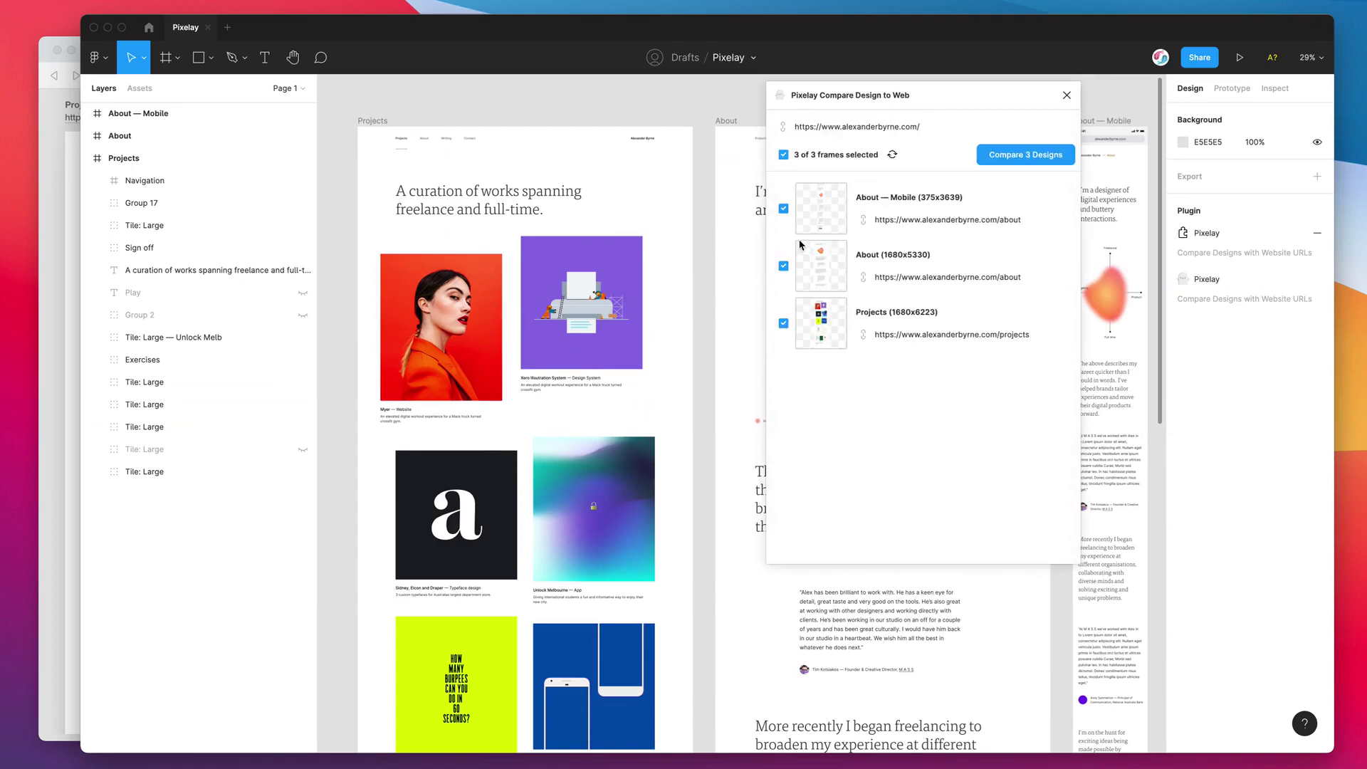
click(783, 265)
click(783, 208)
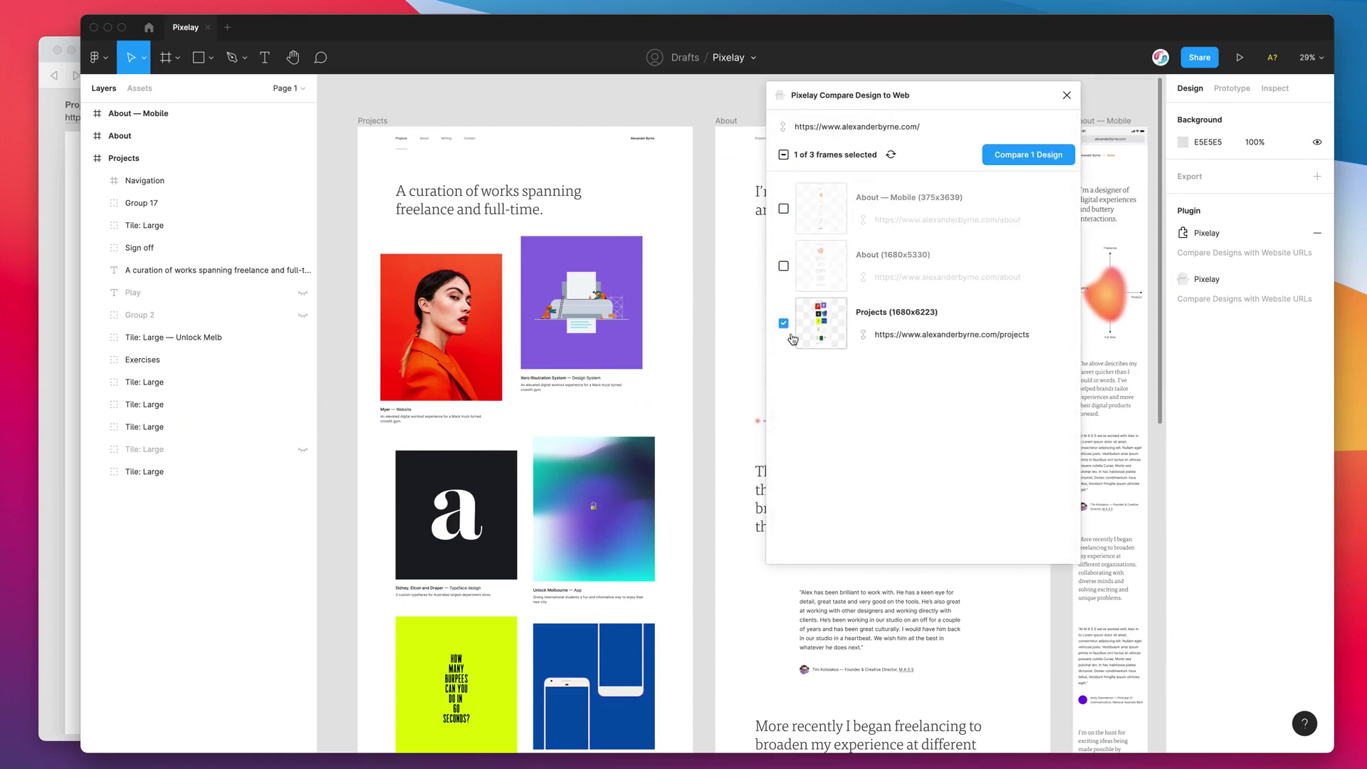
click(1032, 157)
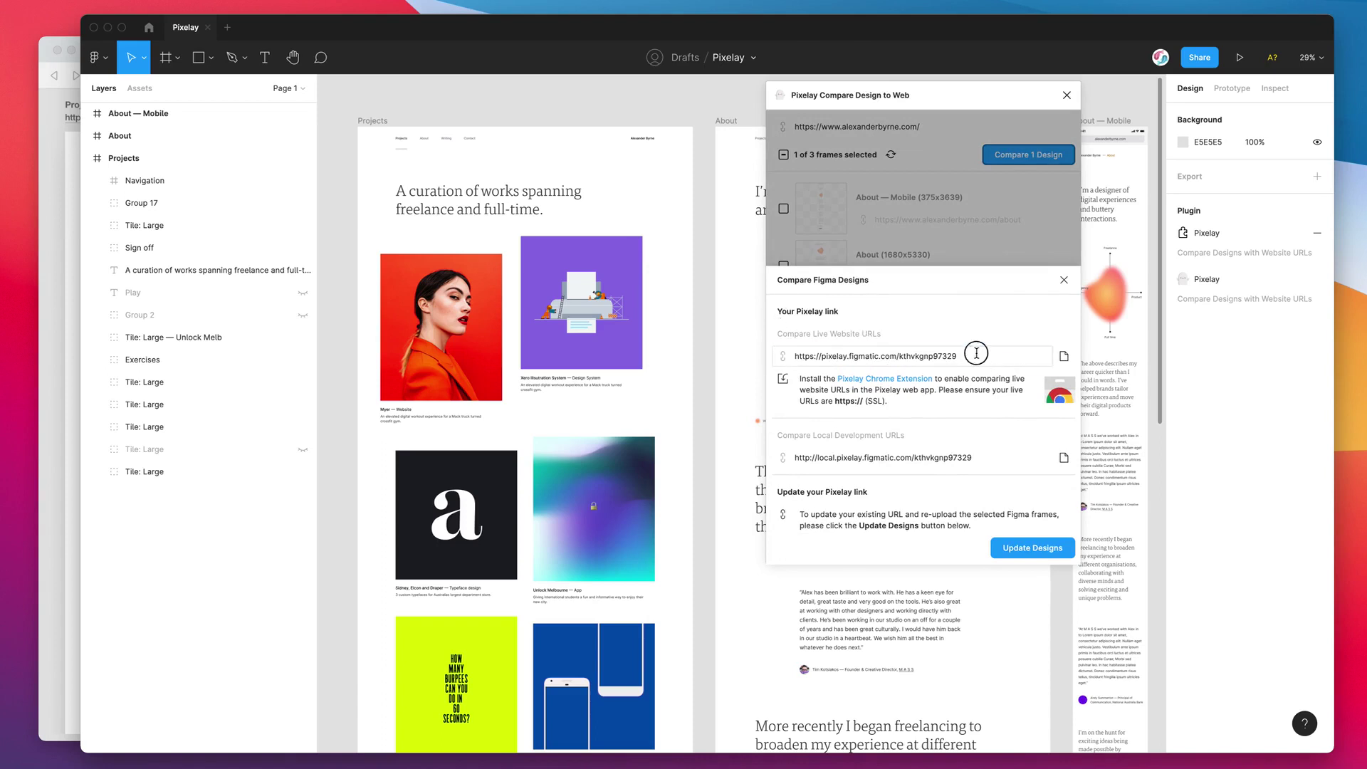
Update the Projects design upload to Pixelay, then bring the Chrome window with the web app forward.
click(1025, 357)
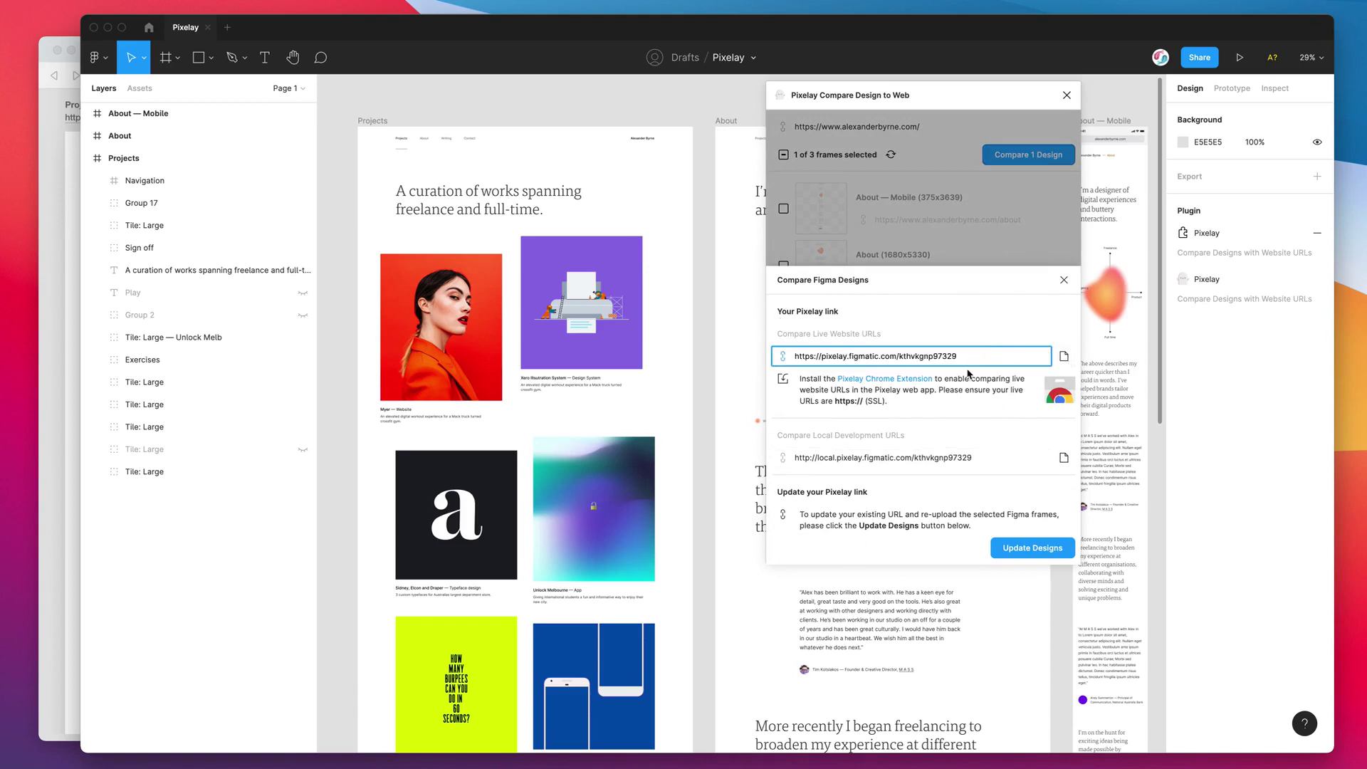
drag(977, 359, 748, 346)
click(794, 354)
click(1019, 553)
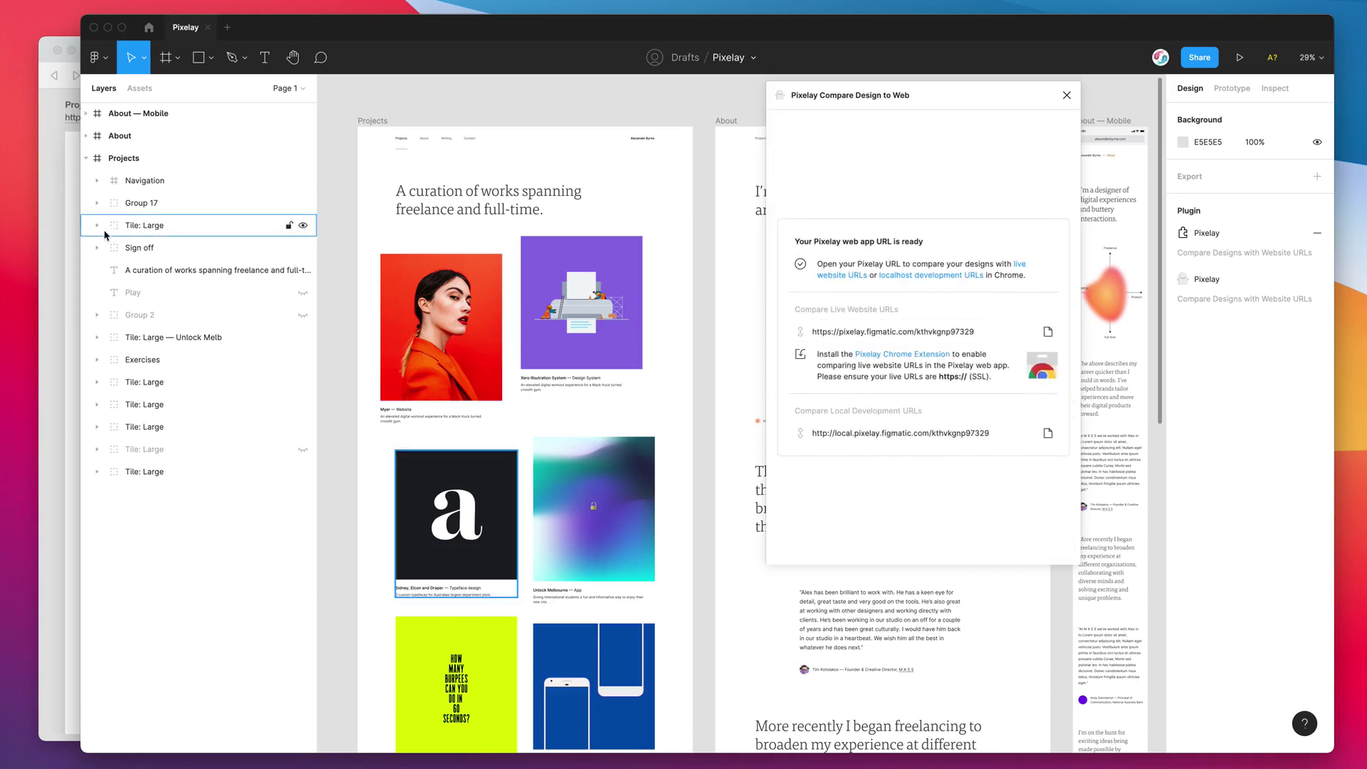
click(63, 232)
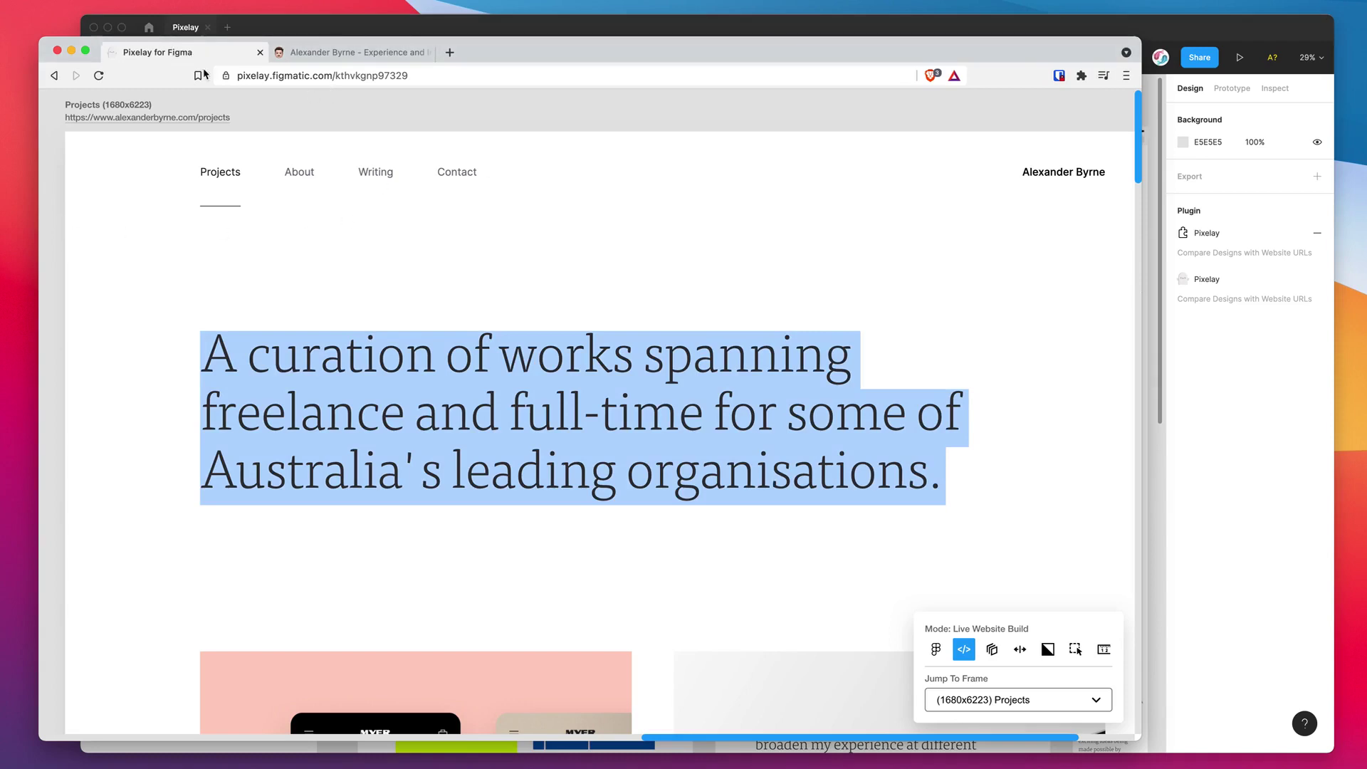
Reload the Pixelay page and keep Projects as the Jump To Frame selection.
key(super+r)
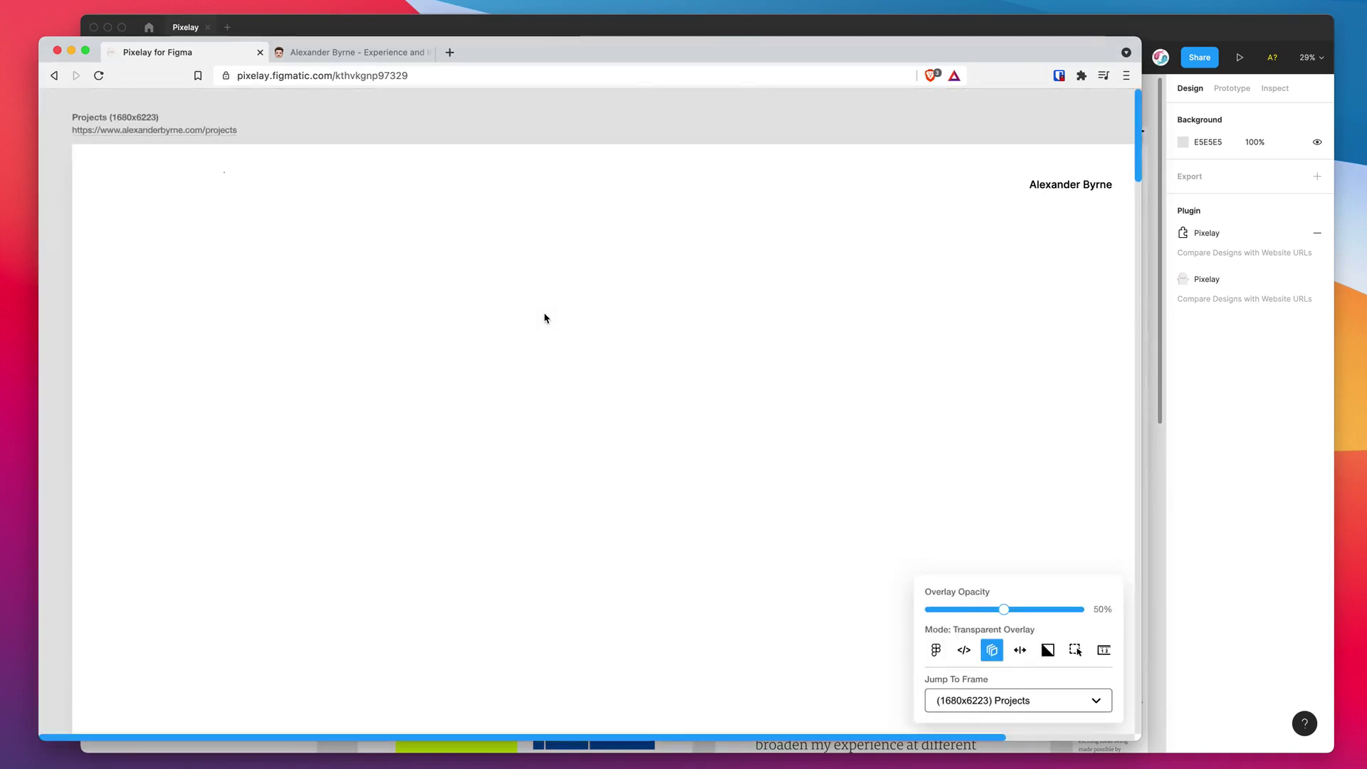
click(1001, 703)
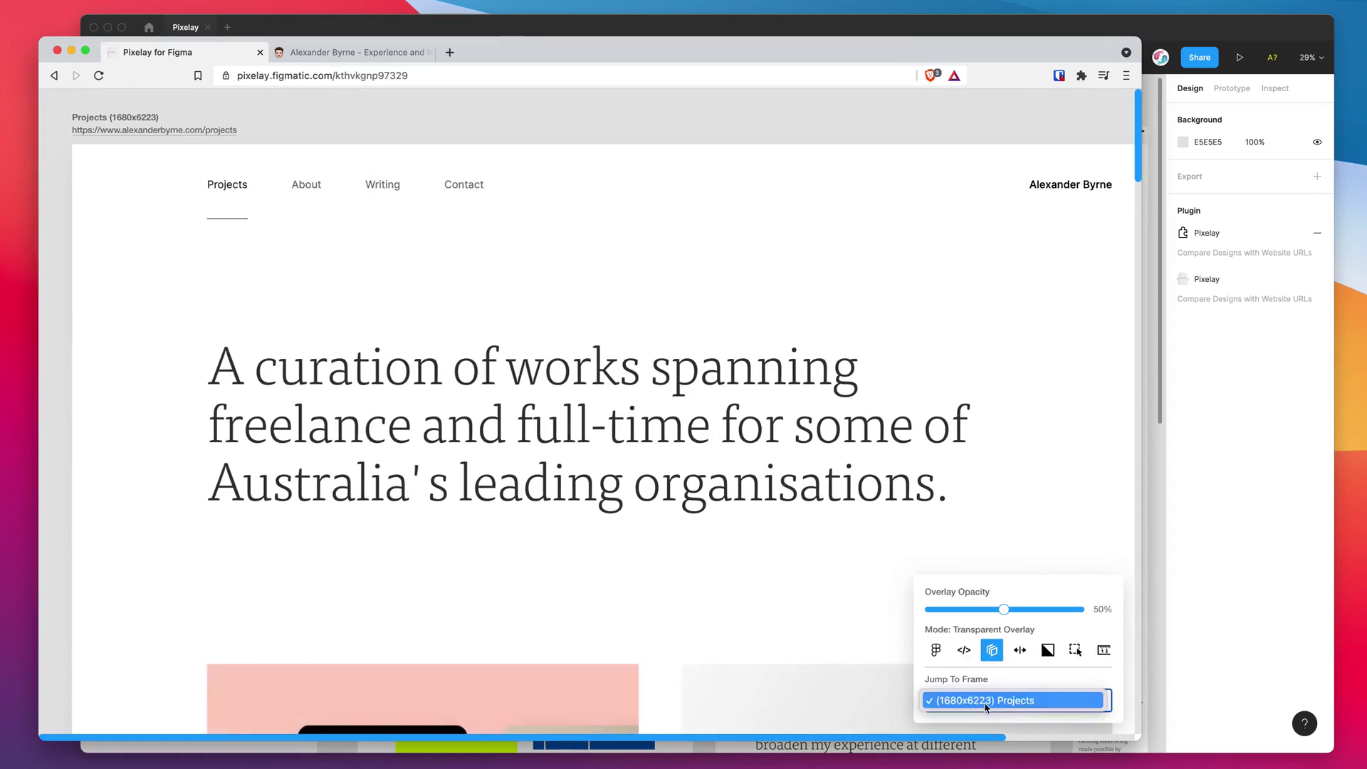
click(1001, 701)
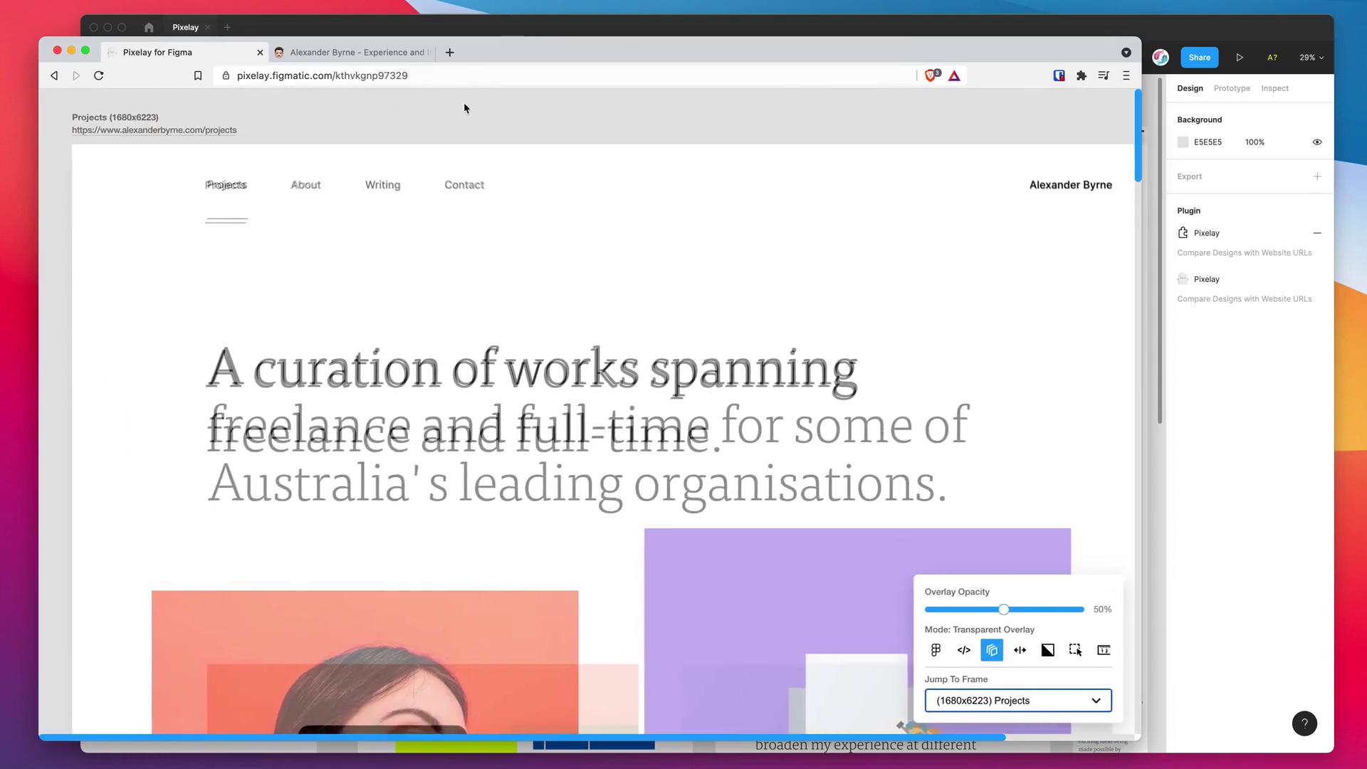
View the updated Projects page as Original Figma Design, then as Live Website Build.
scroll(589, 285, down, 5)
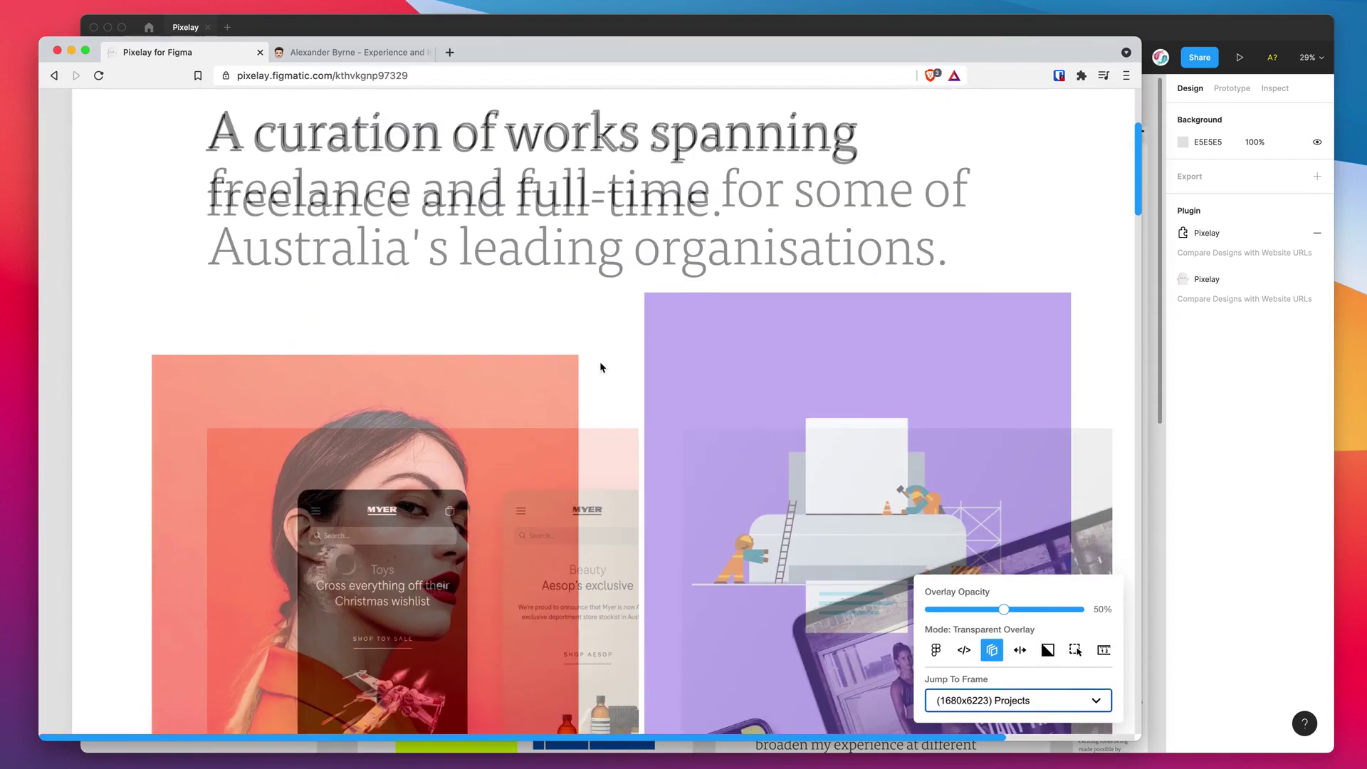
click(936, 650)
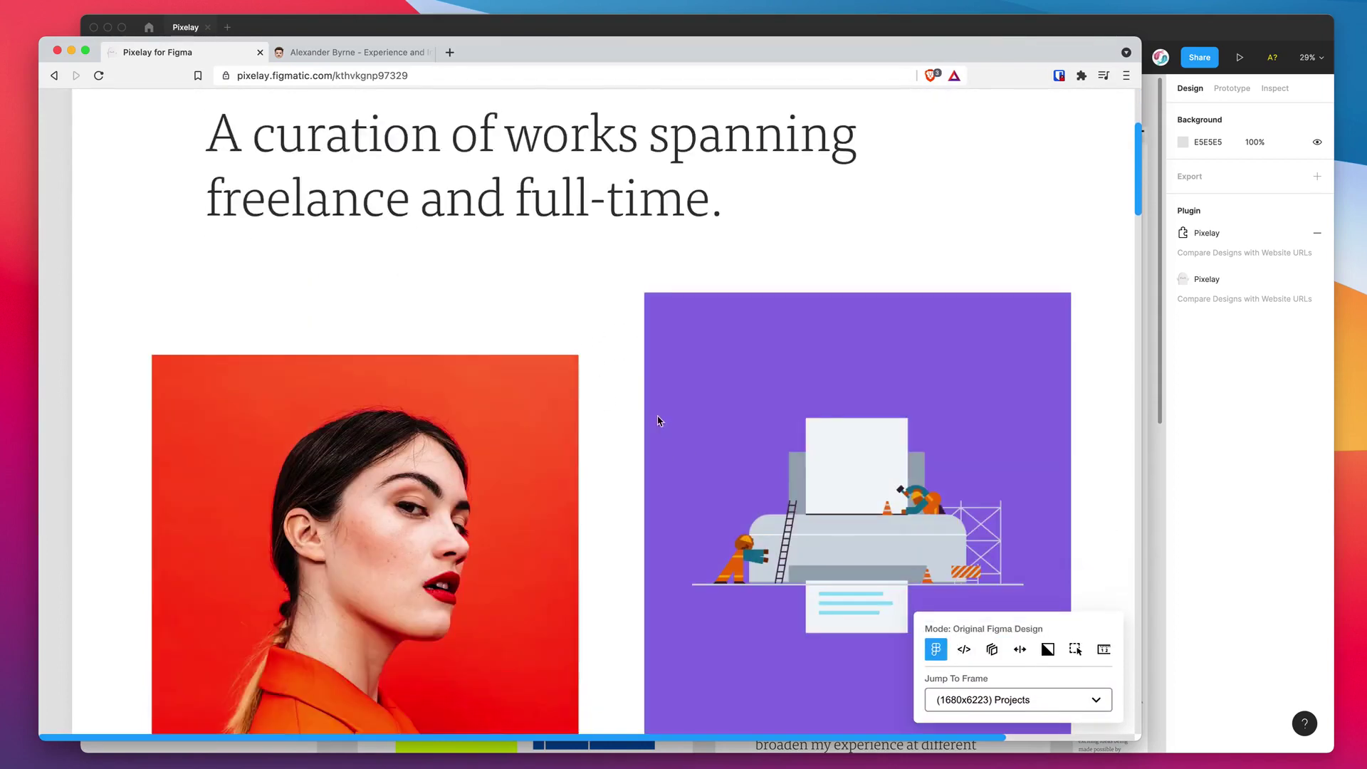
scroll(671, 349, down, 2)
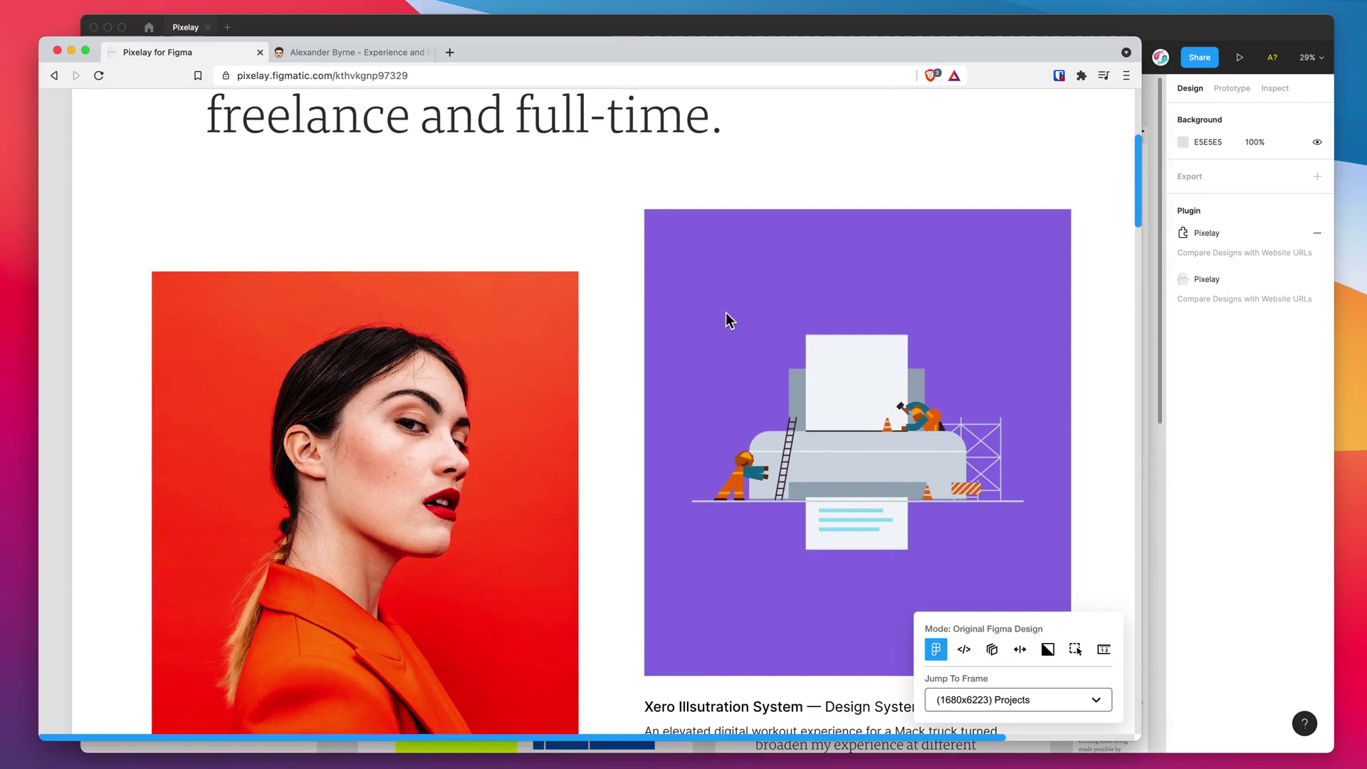
scroll(654, 322, down, 1)
scroll(717, 339, up, 2)
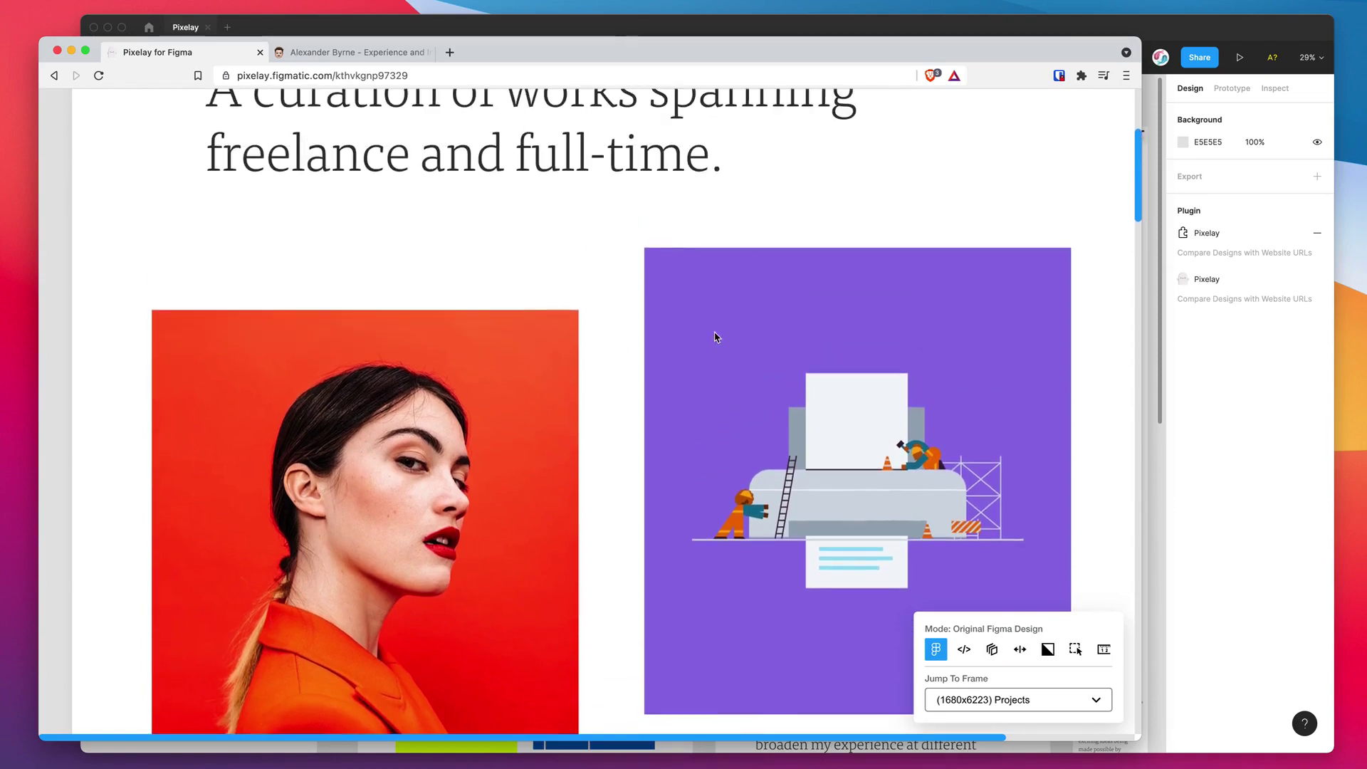
click(964, 648)
scroll(752, 354, down, 4)
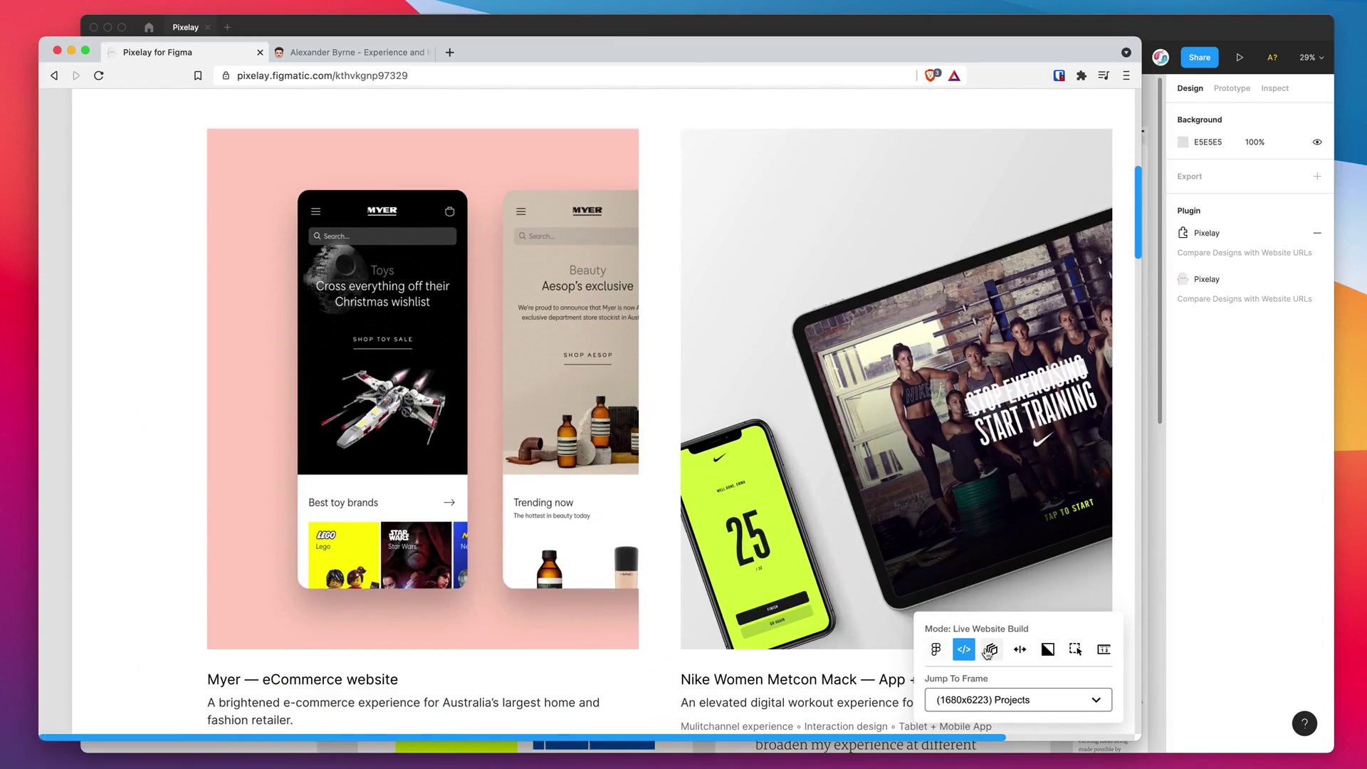
Overlay the Projects design at 57% opacity, scroll through the page, then raise opacity to 67%.
click(992, 649)
mouse_move(1003, 610)
mouse_down()
mouse_move(931, 609)
mouse_move(1053, 610)
mouse_move(985, 610)
mouse_up()
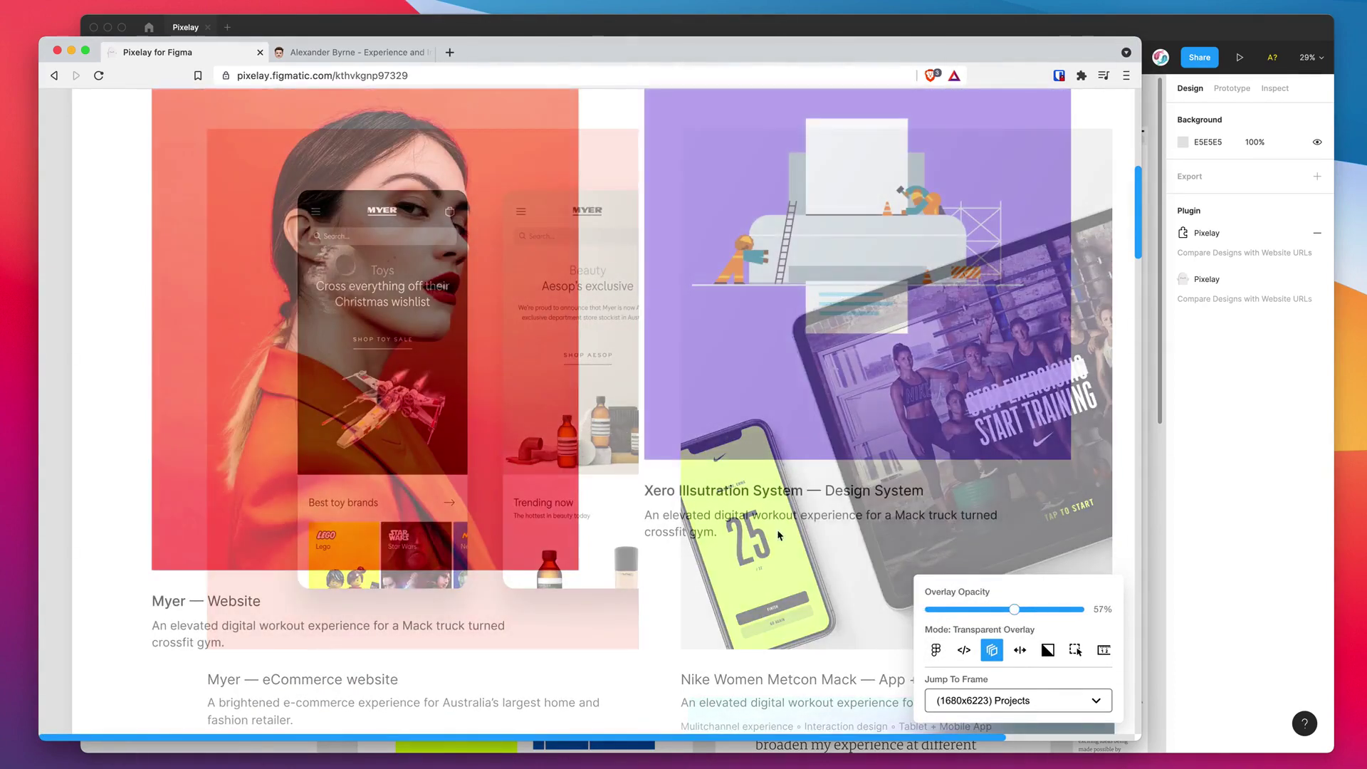
scroll(634, 377, up, 6)
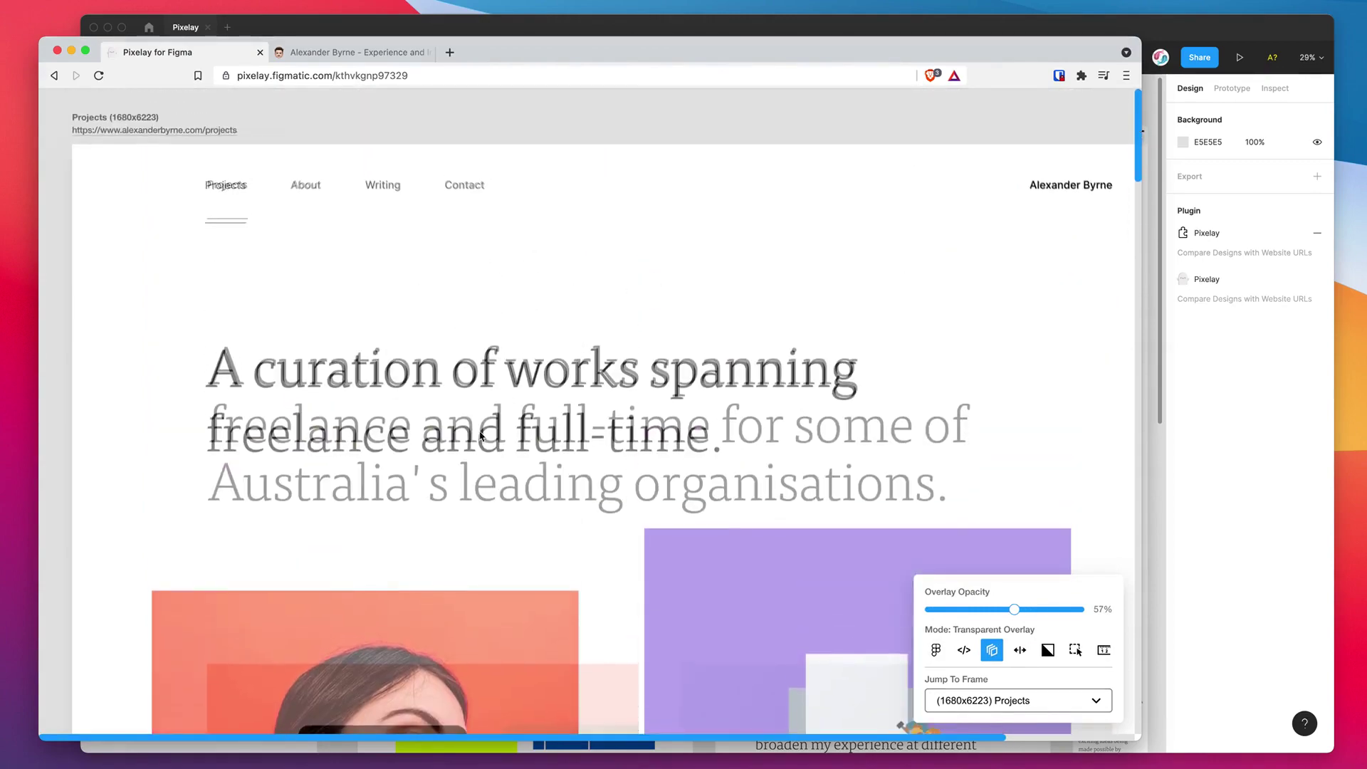
scroll(563, 320, down, 3)
scroll(541, 312, down, 5)
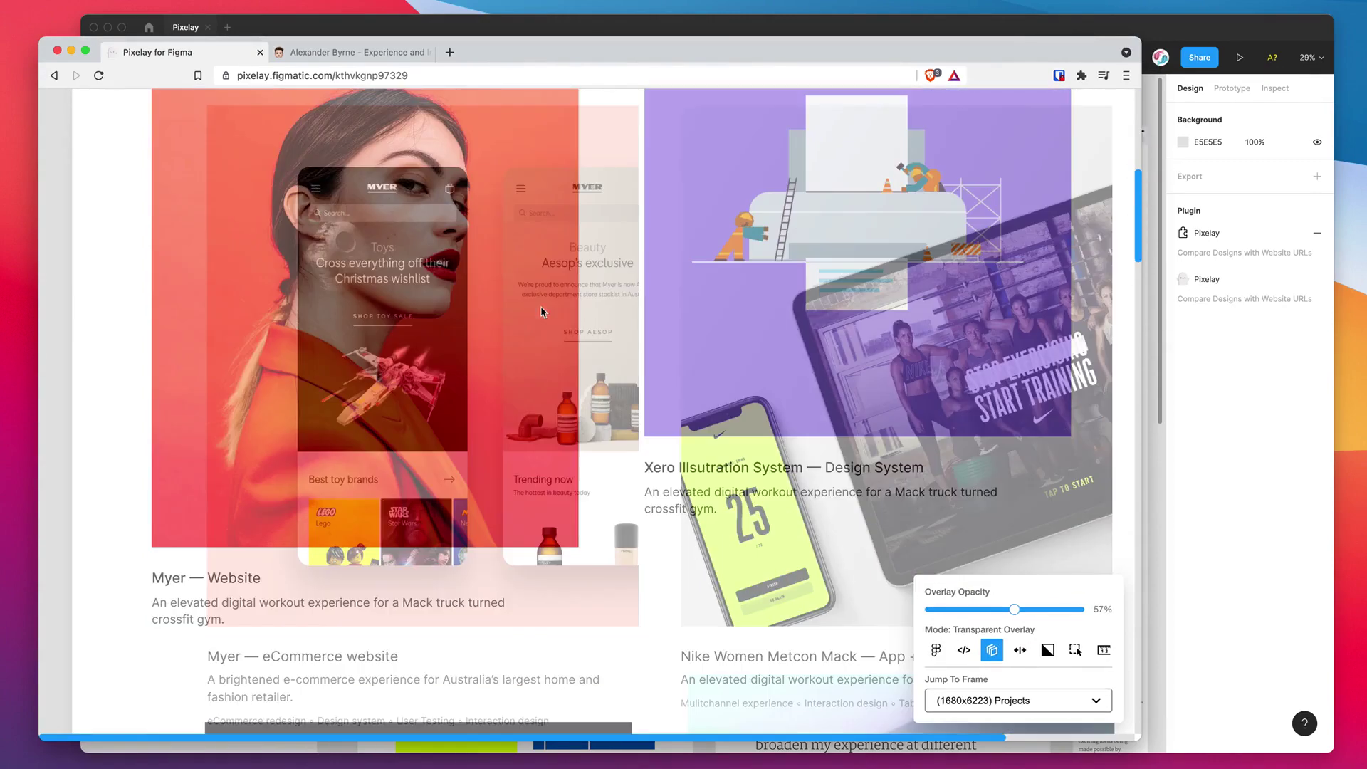
scroll(645, 411, down, 10)
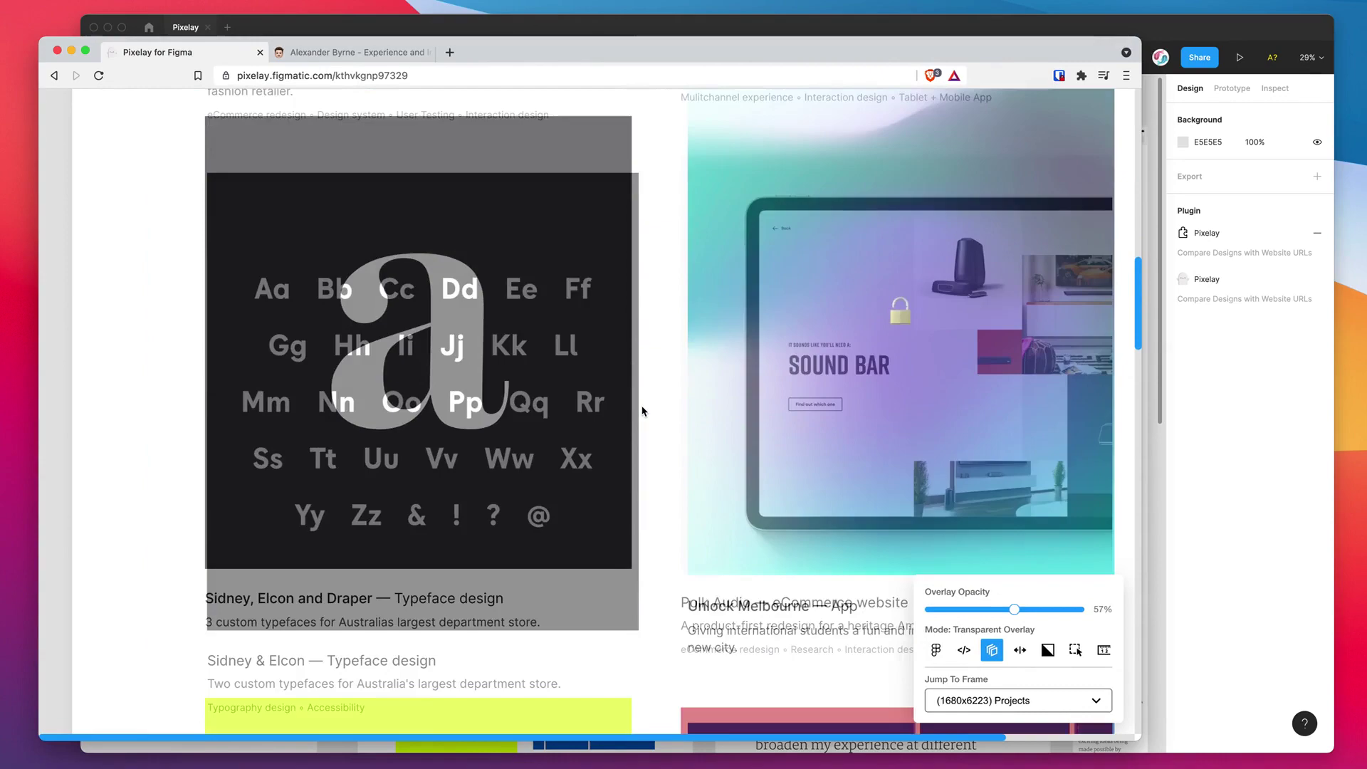
scroll(646, 403, down, 12)
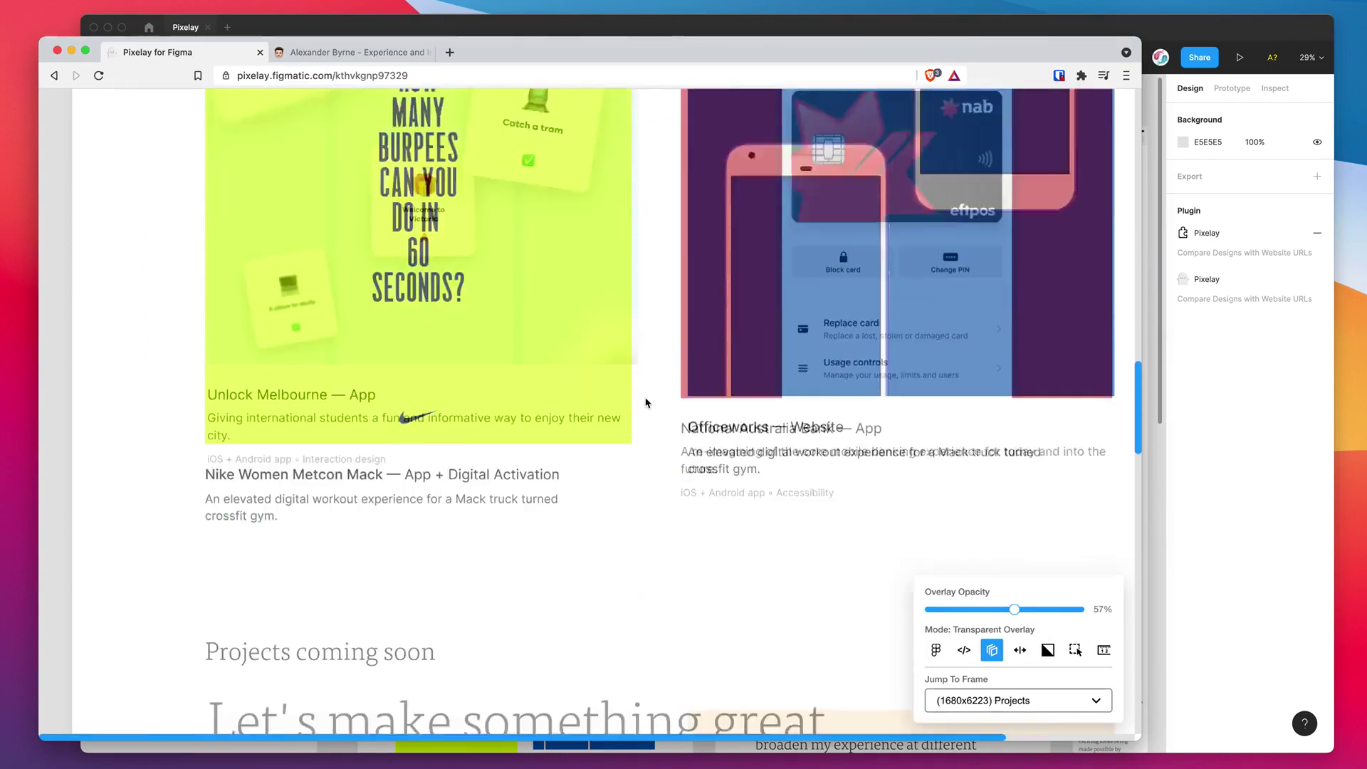
scroll(646, 403, down, 4)
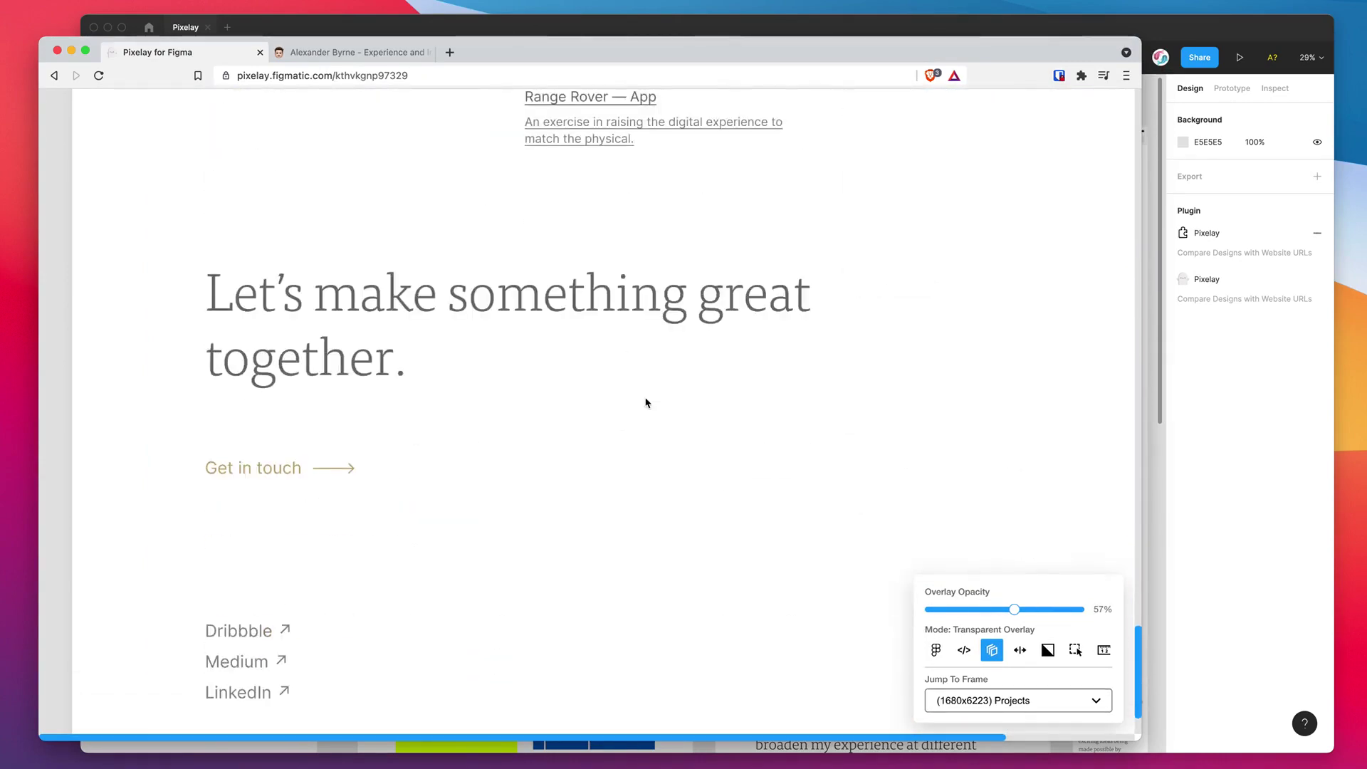
scroll(646, 403, up, 20)
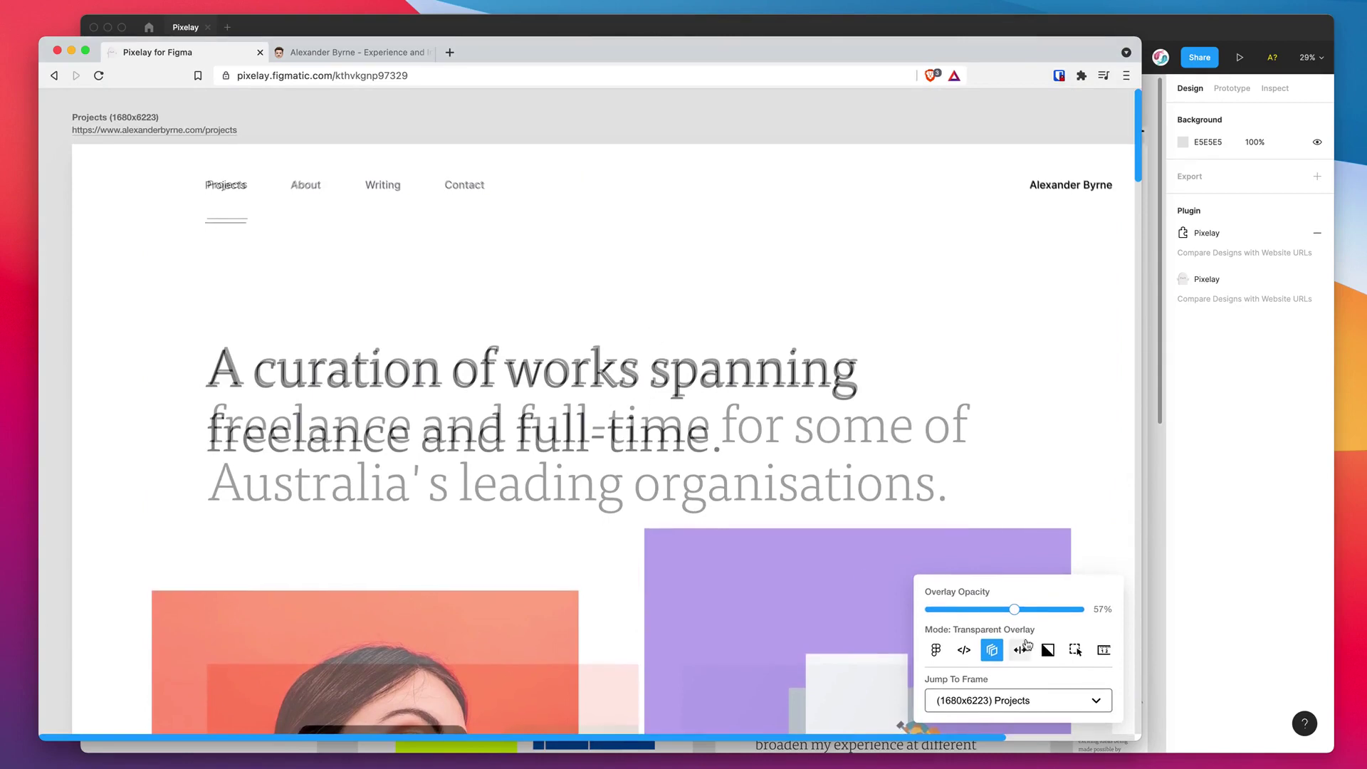
mouse_move(1014, 609)
mouse_down()
mouse_move(1047, 610)
mouse_move(1029, 610)
mouse_up()
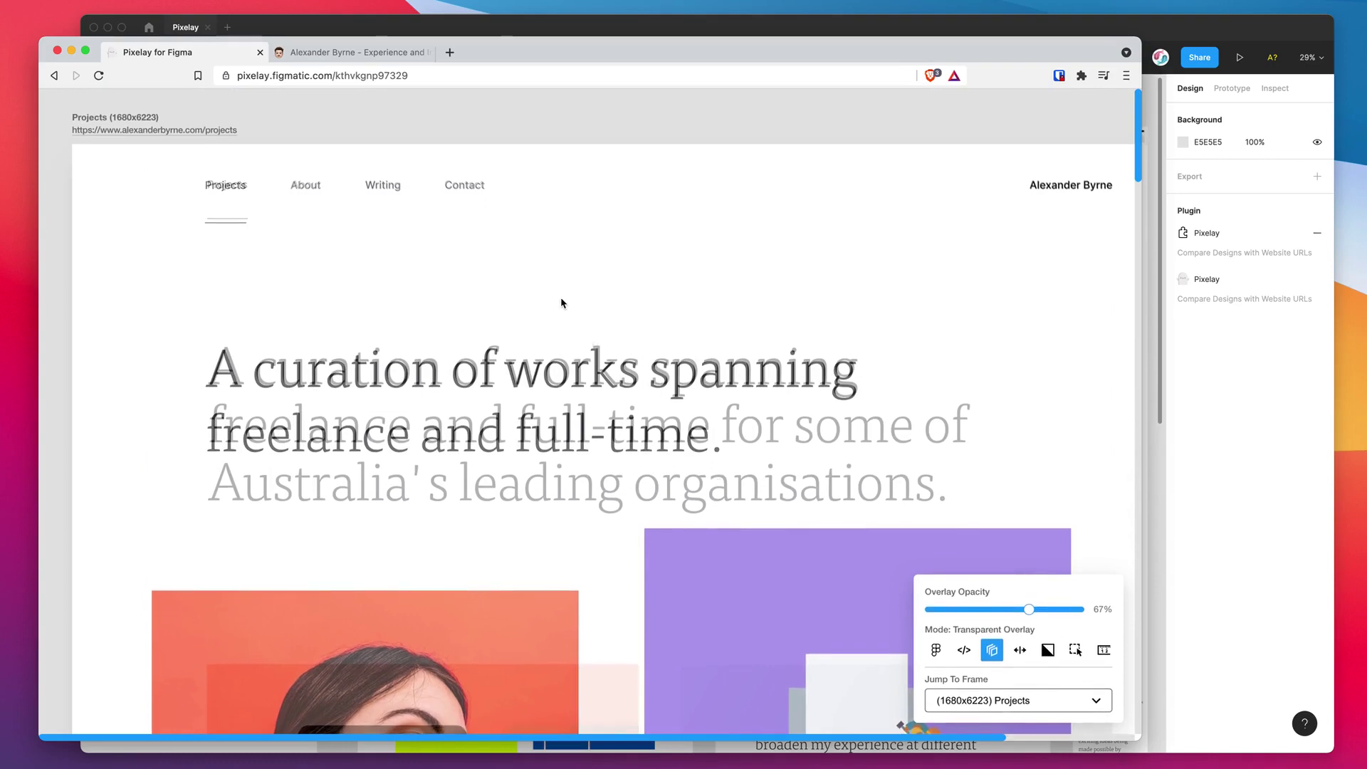
Bring the Figma file forward and shift the Pixelay plugin panel slightly down and left.
click(615, 32)
drag(943, 92, 945, 103)
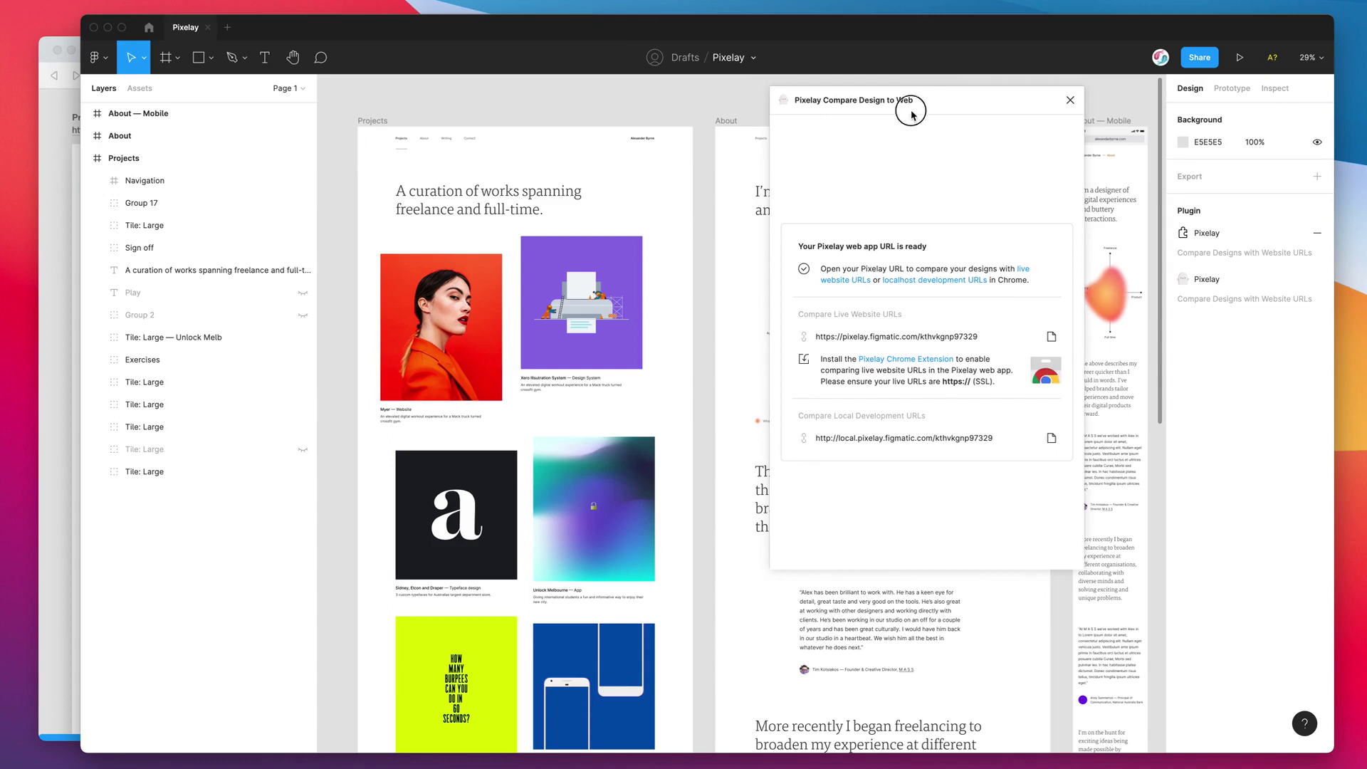
drag(919, 106, 915, 108)
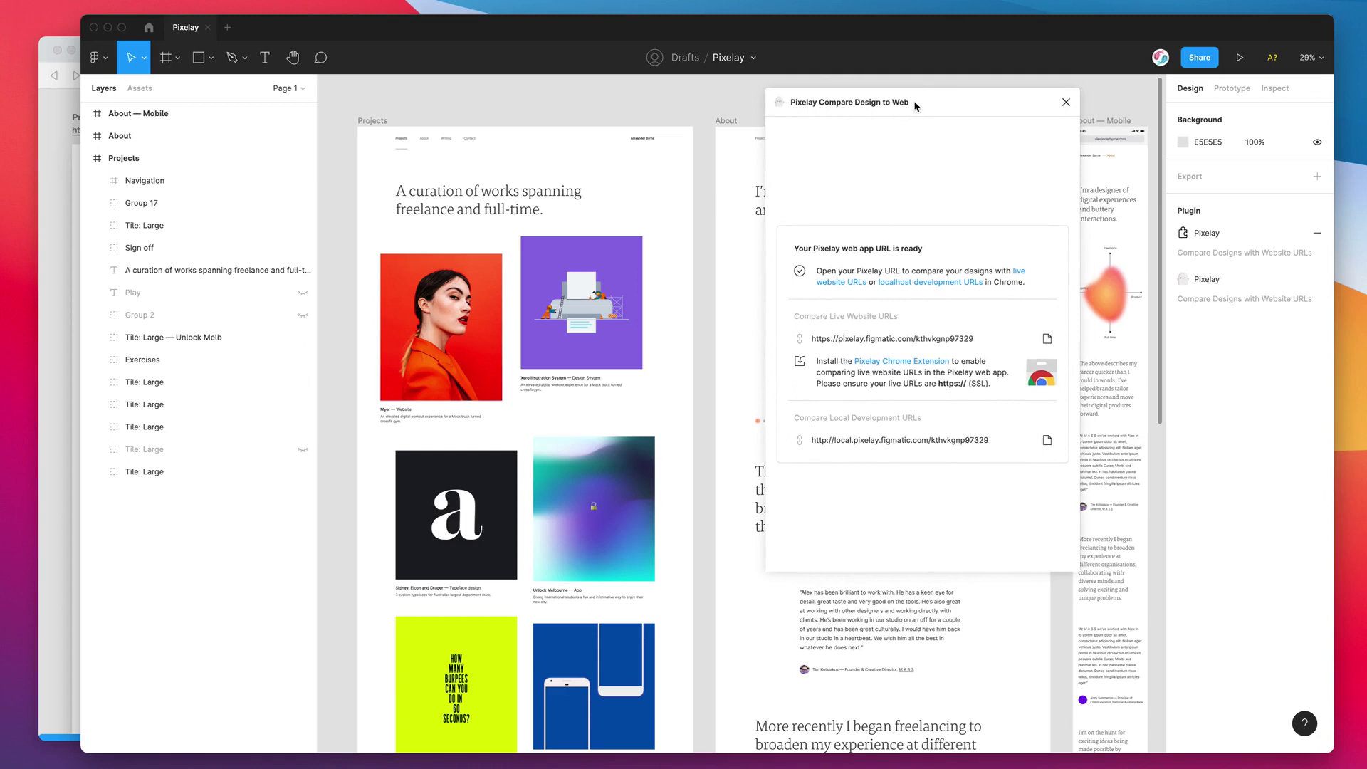
drag(914, 108, 894, 108)
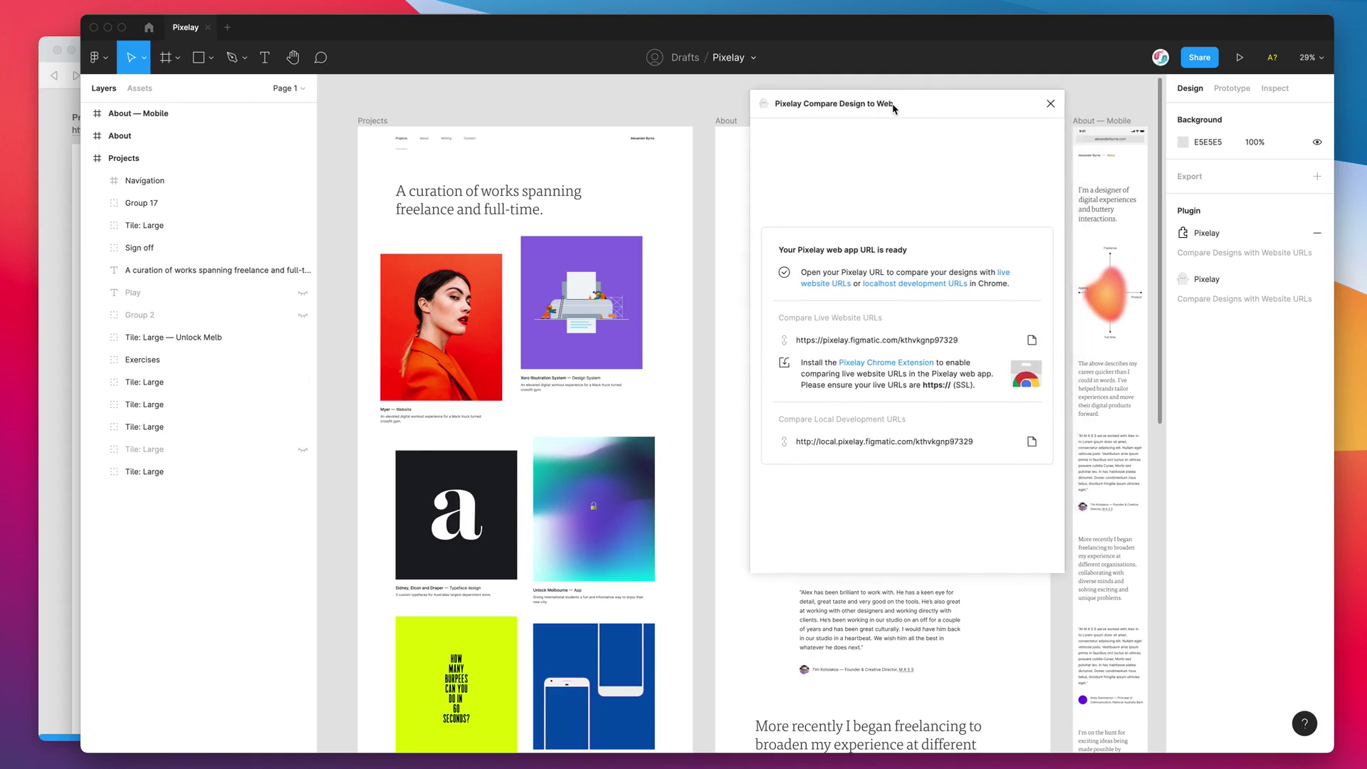